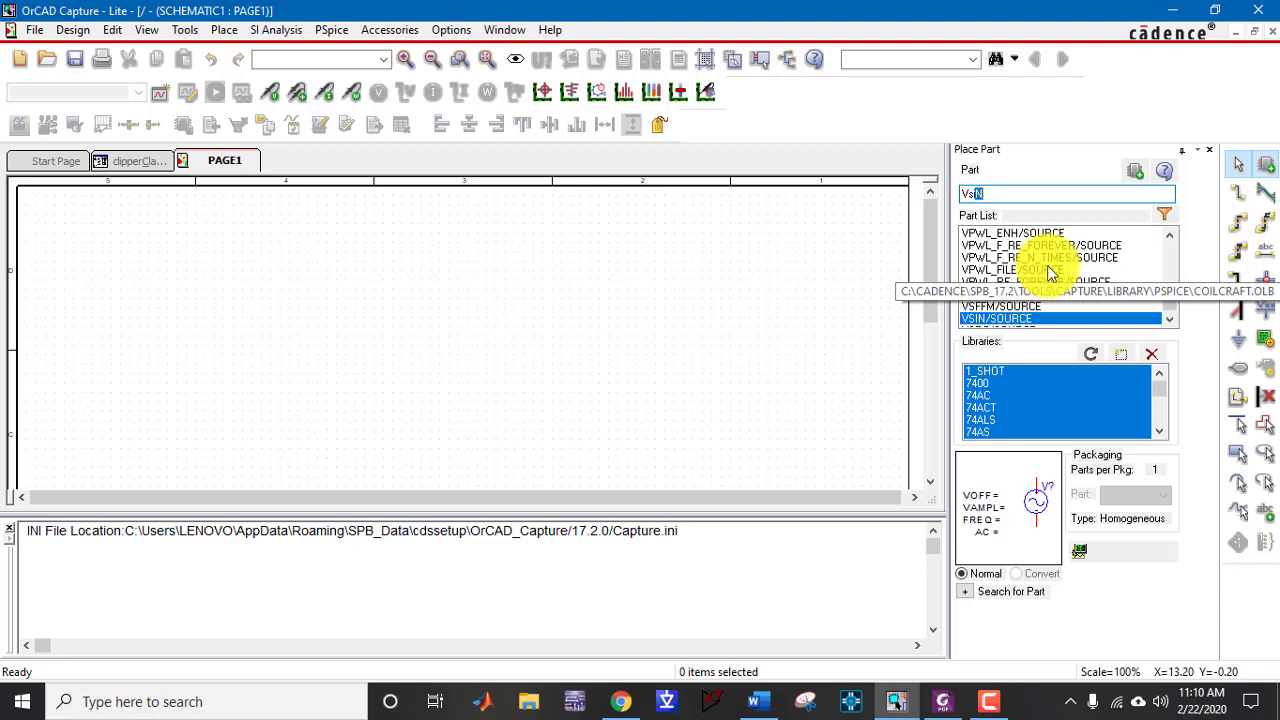
# Step: Place a VSIN sine source from the SOURCE library near the middle of the schematic page
pyautogui.press('Return')
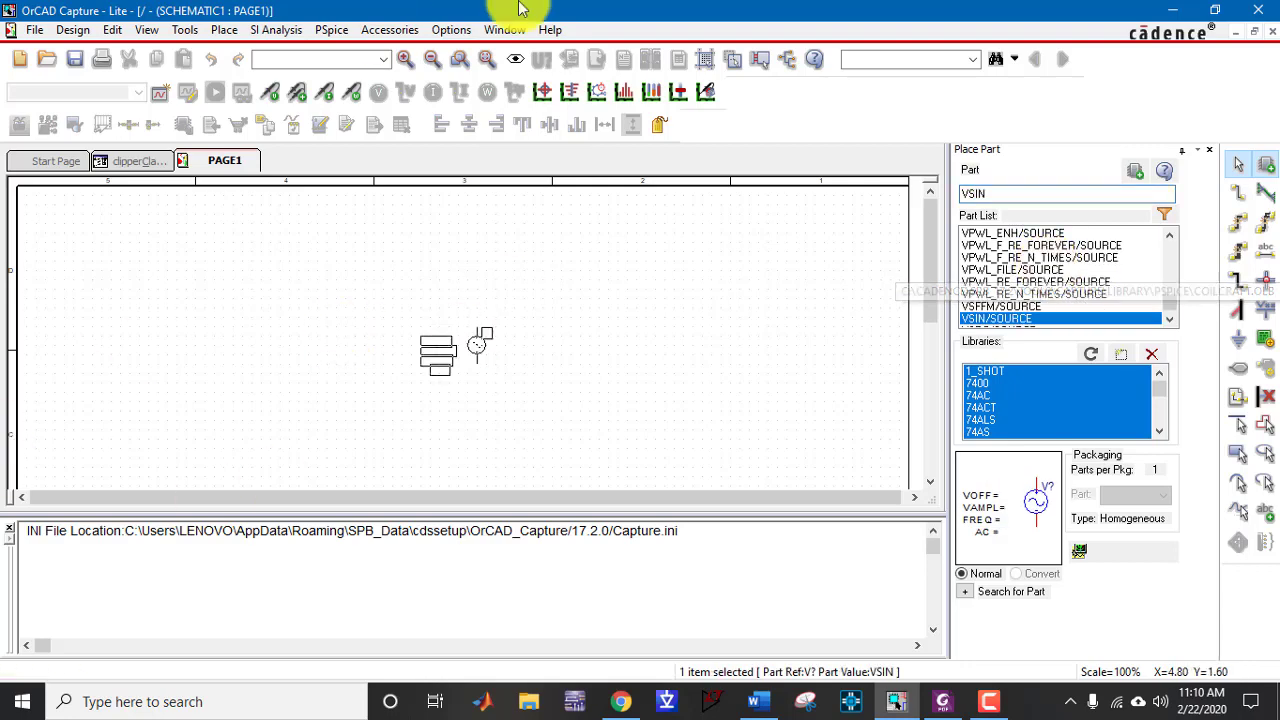
pyautogui.click(400, 347)
pyautogui.press('Escape')
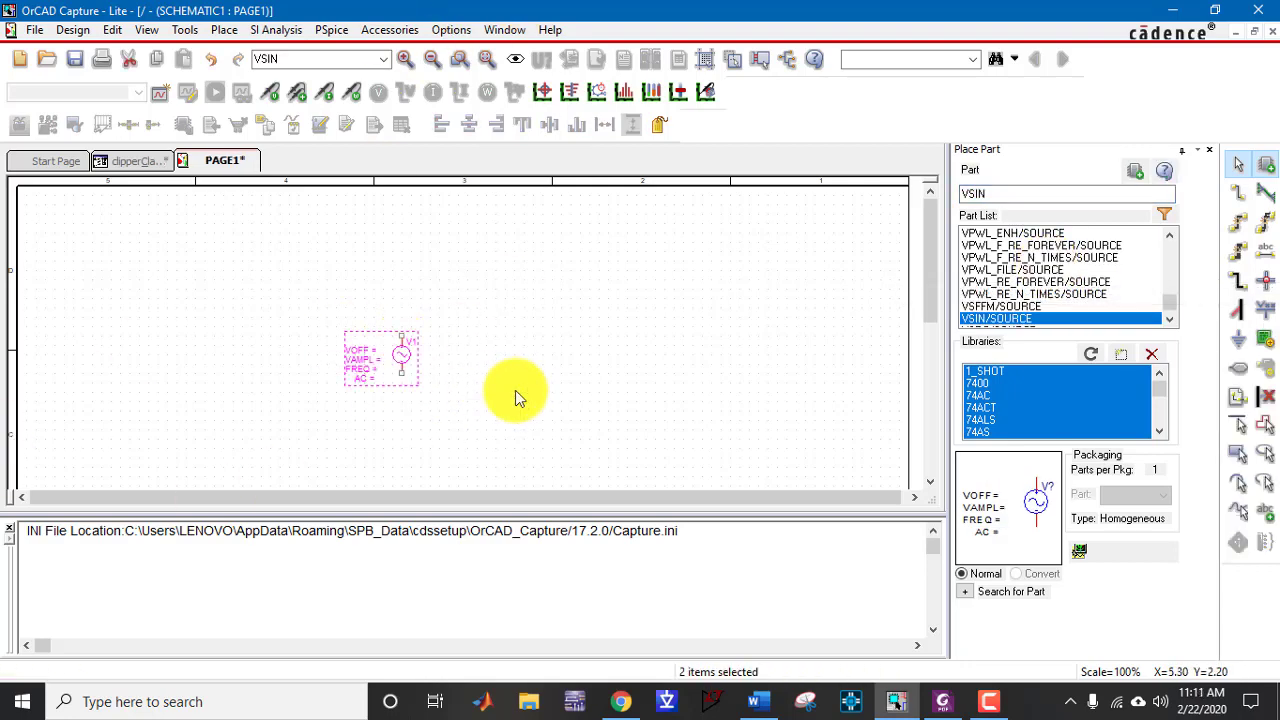
# Step: Place a resistor R from the ANALOG library just above and to the right of the sine source
pyautogui.hotkey('alt', 'Tab')
pyautogui.hotkey('alt', 'Tab')
pyautogui.doubleClick(1050, 190)
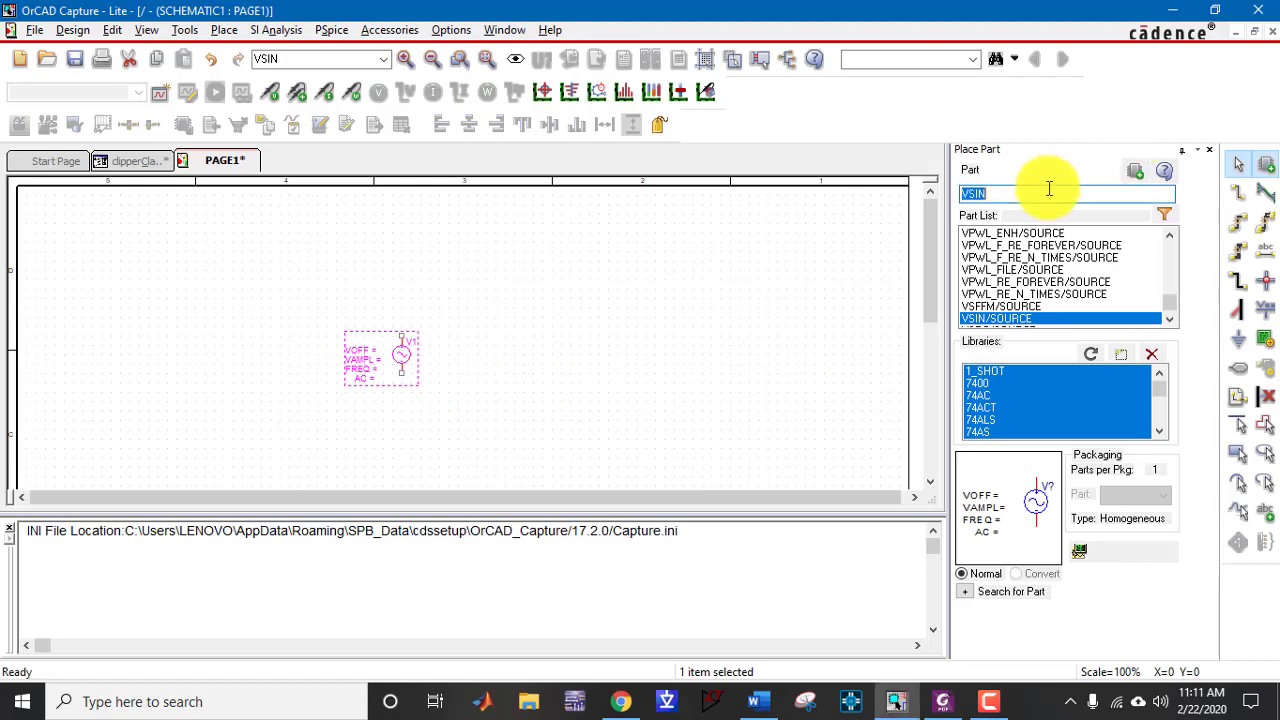
pyautogui.write('R')
pyautogui.press('Return')
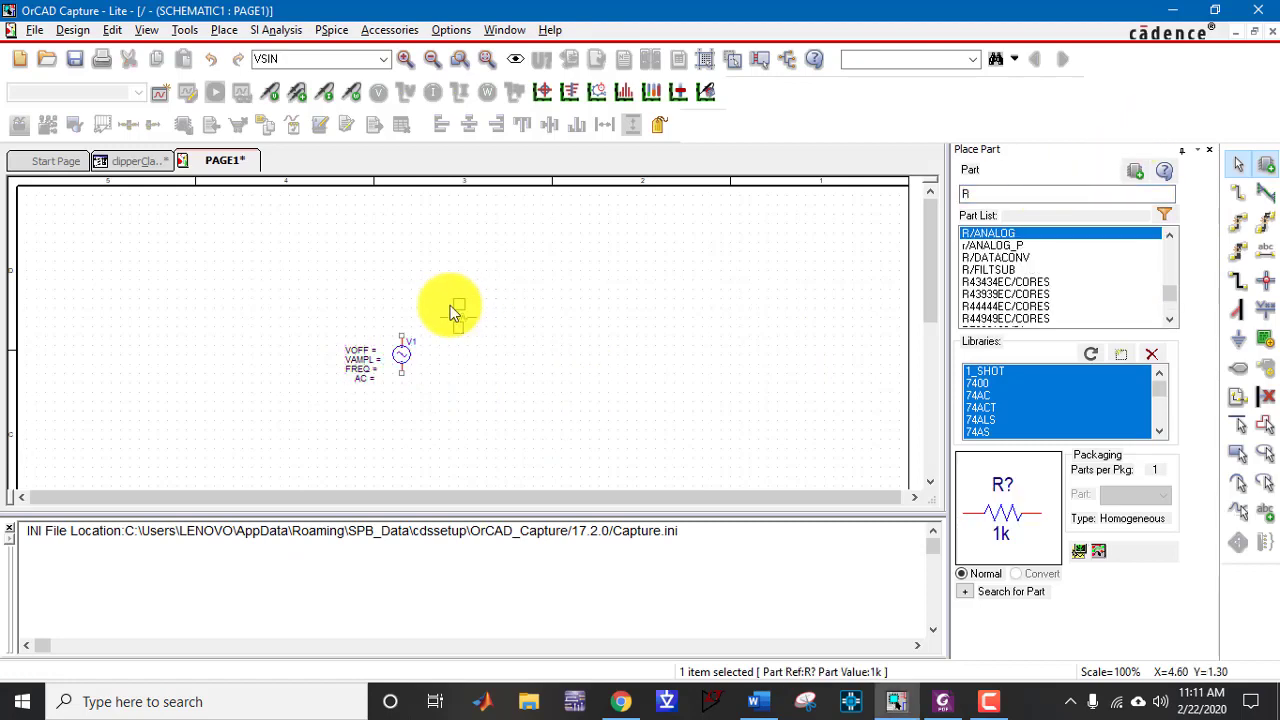
pyautogui.click(451, 313)
# Step: Check the reference circuit in the Lab-3_PRELAB PDF and place a D1N4002 diode to the right of the resistor
pyautogui.hotkey('alt', 'Tab')
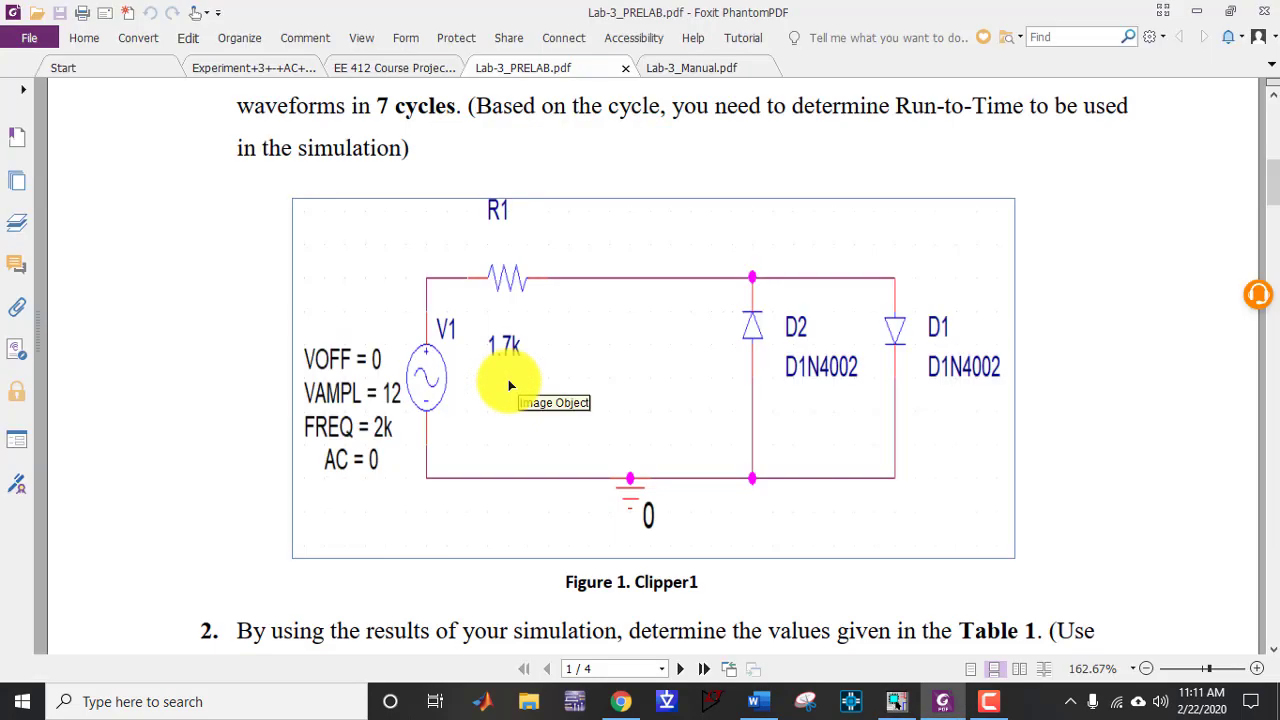
pyautogui.hotkey('alt', 'Tab')
pyautogui.write('d1n4')
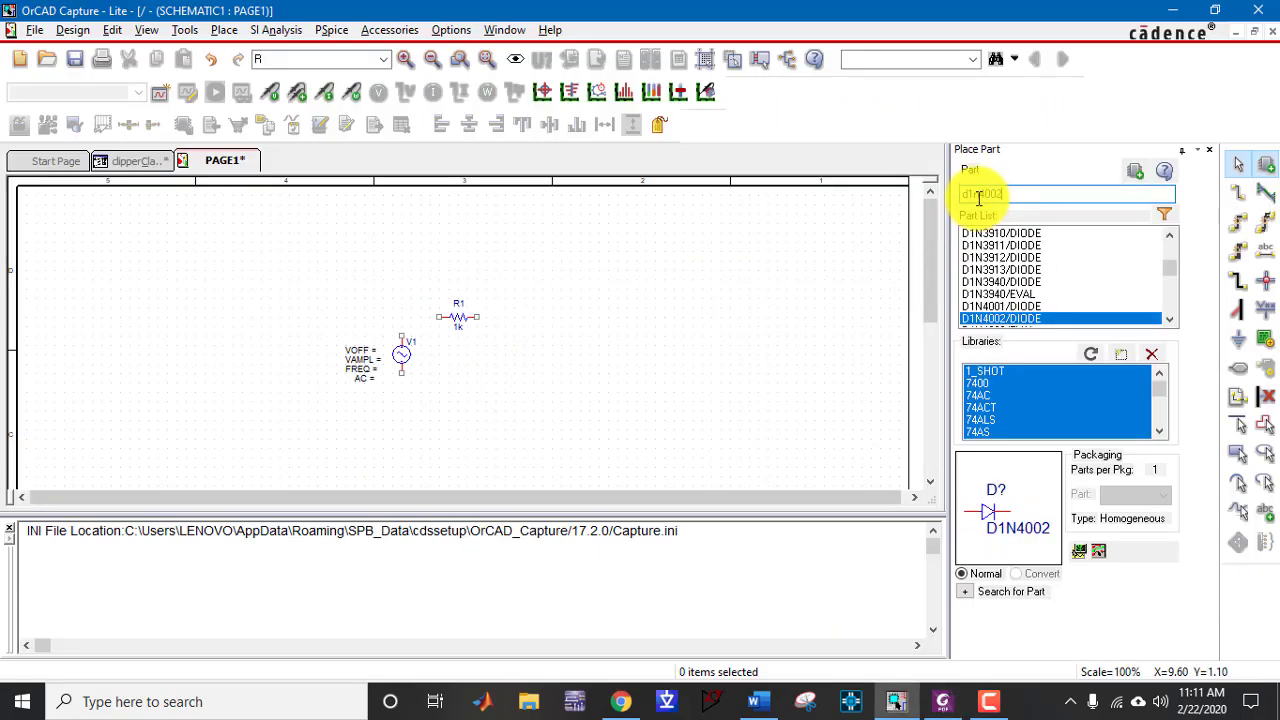
pyautogui.write('002')
pyautogui.press('Return')
pyautogui.click(563, 342)
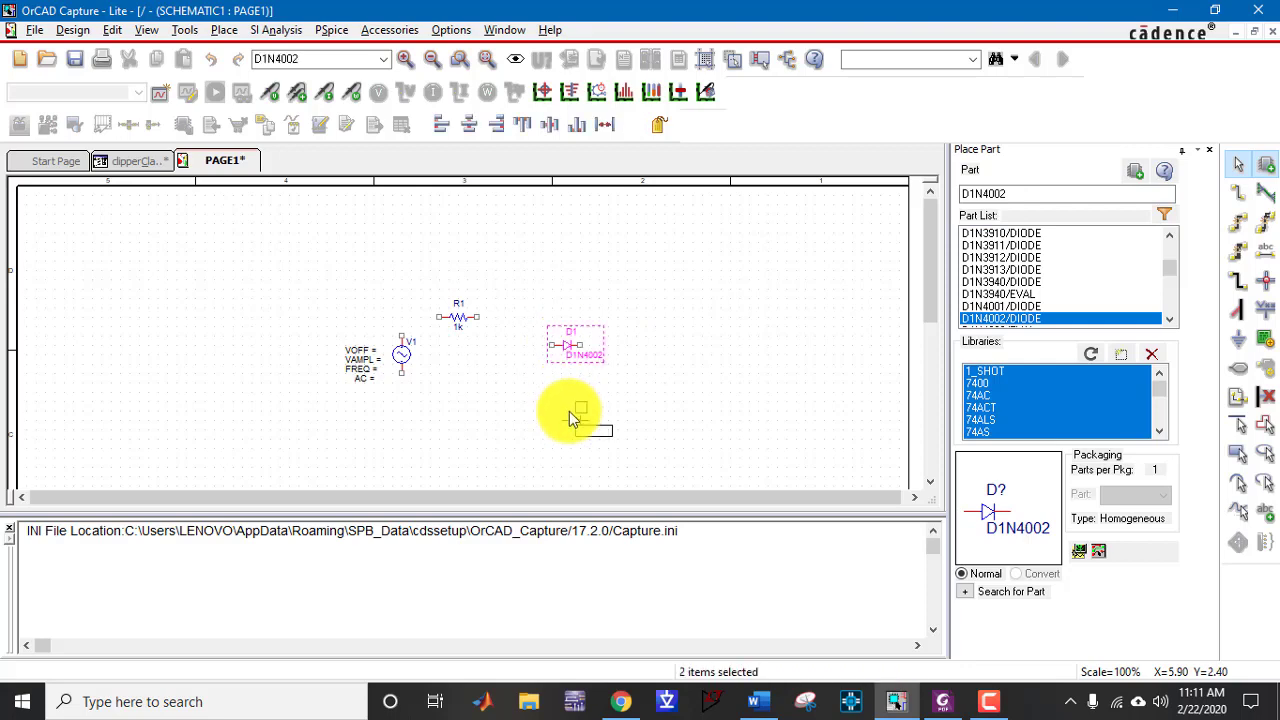
# Step: Compare with the reference circuit and rotate the placed diode to stand vertically with its arrow pointing up
pyautogui.hotkey('alt', 'Tab')
pyautogui.hotkey('alt', 'Tab')
pyautogui.press('r')
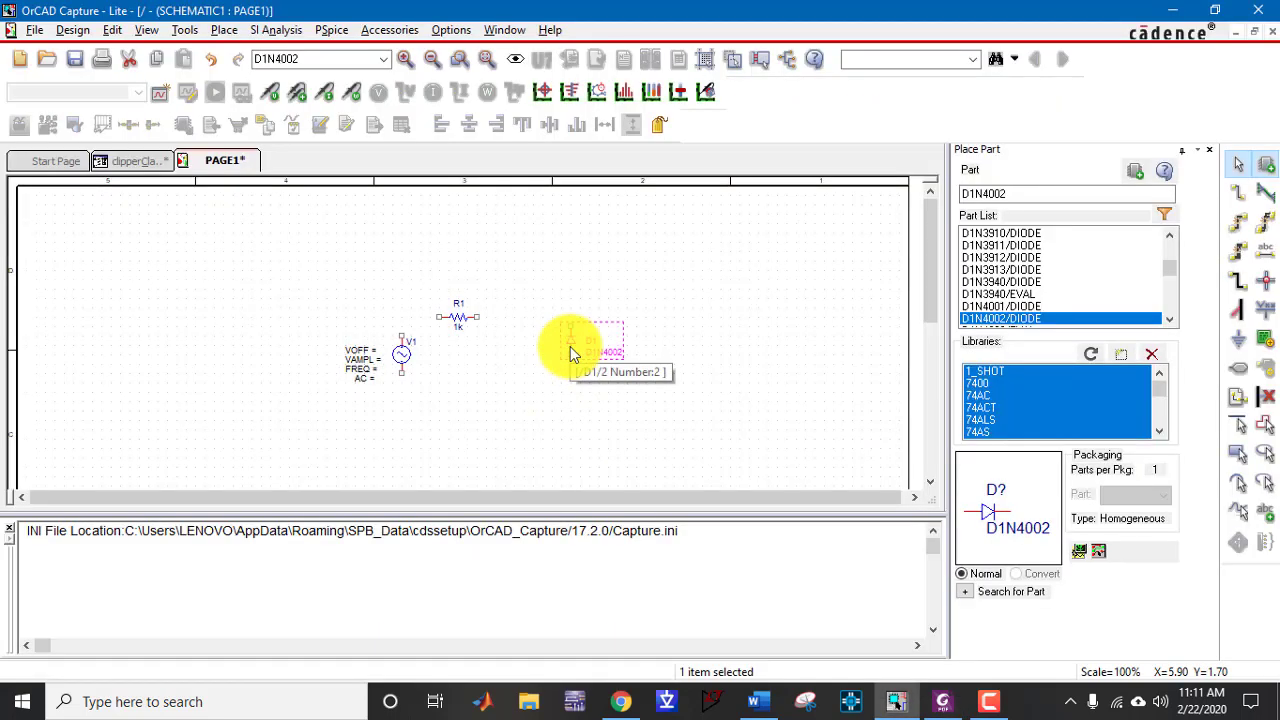
pyautogui.click(644, 355)
# Step: Place a second D1N4002 diode to the right of the first, oriented vertically with its arrow pointing down
pyautogui.click(1055, 192)
pyautogui.press('Return')
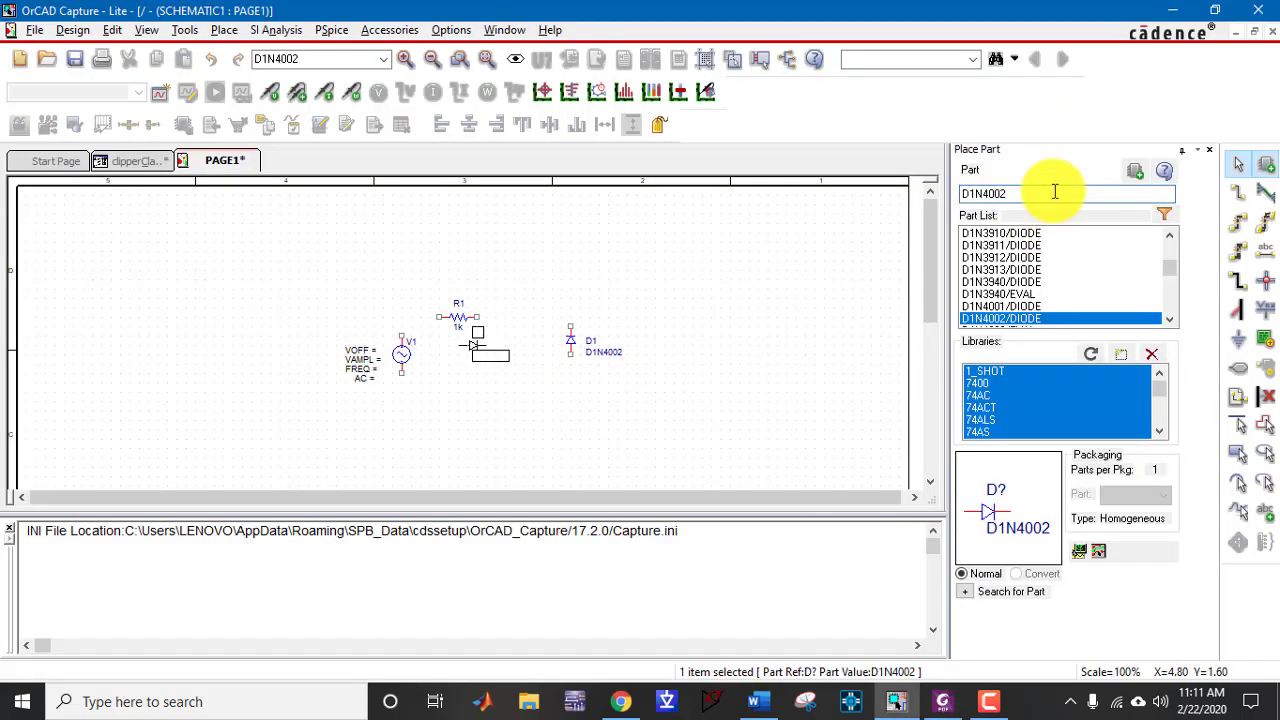
pyautogui.click(650, 346)
pyautogui.hotkey('alt', 'Tab')
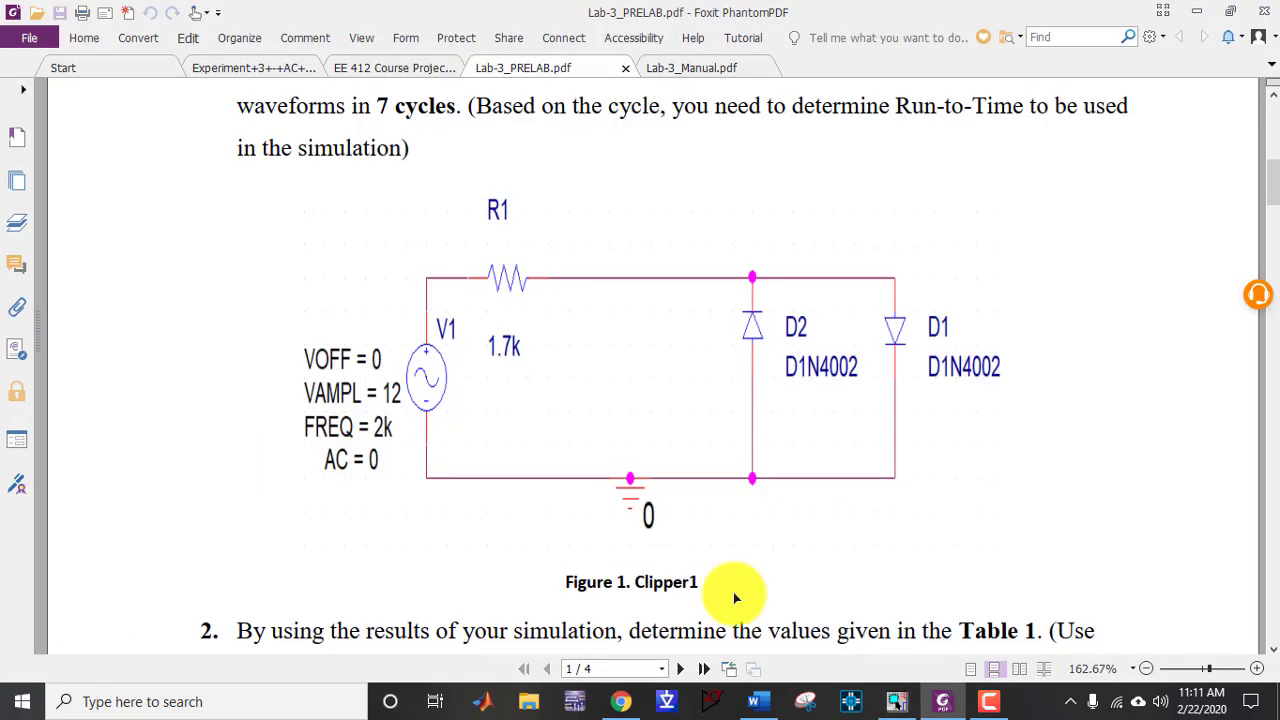
pyautogui.hotkey('alt', 'Tab')
# Step: Wire the resistor between the upper terminals of the first diode and the sine source
pyautogui.press('w')
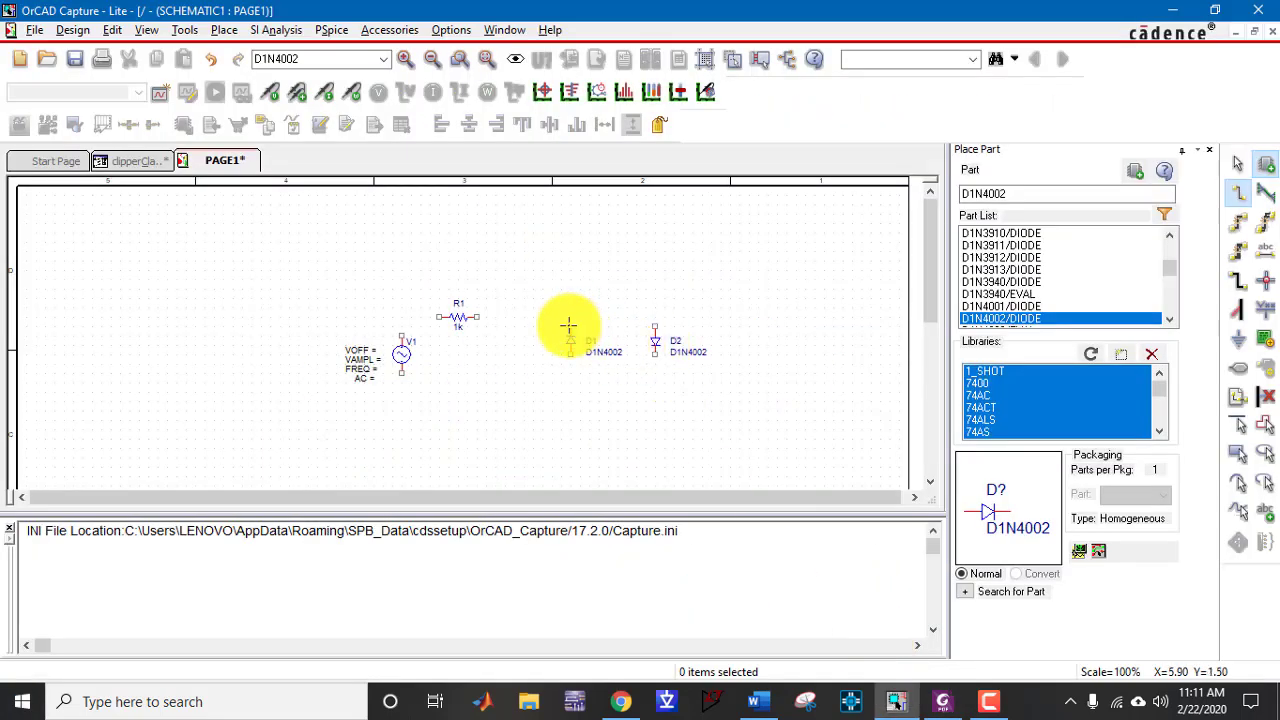
pyautogui.click(570, 317)
pyautogui.click(476, 317)
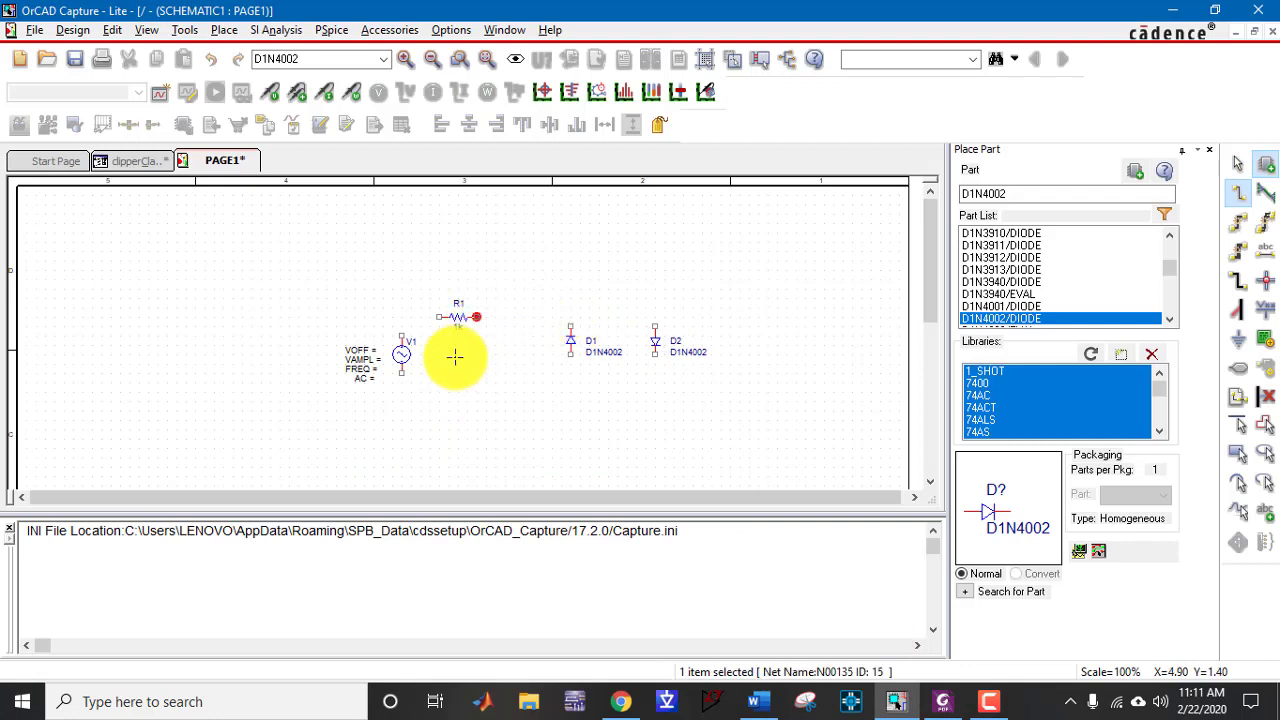
pyautogui.click(439, 317)
pyautogui.click(401, 336)
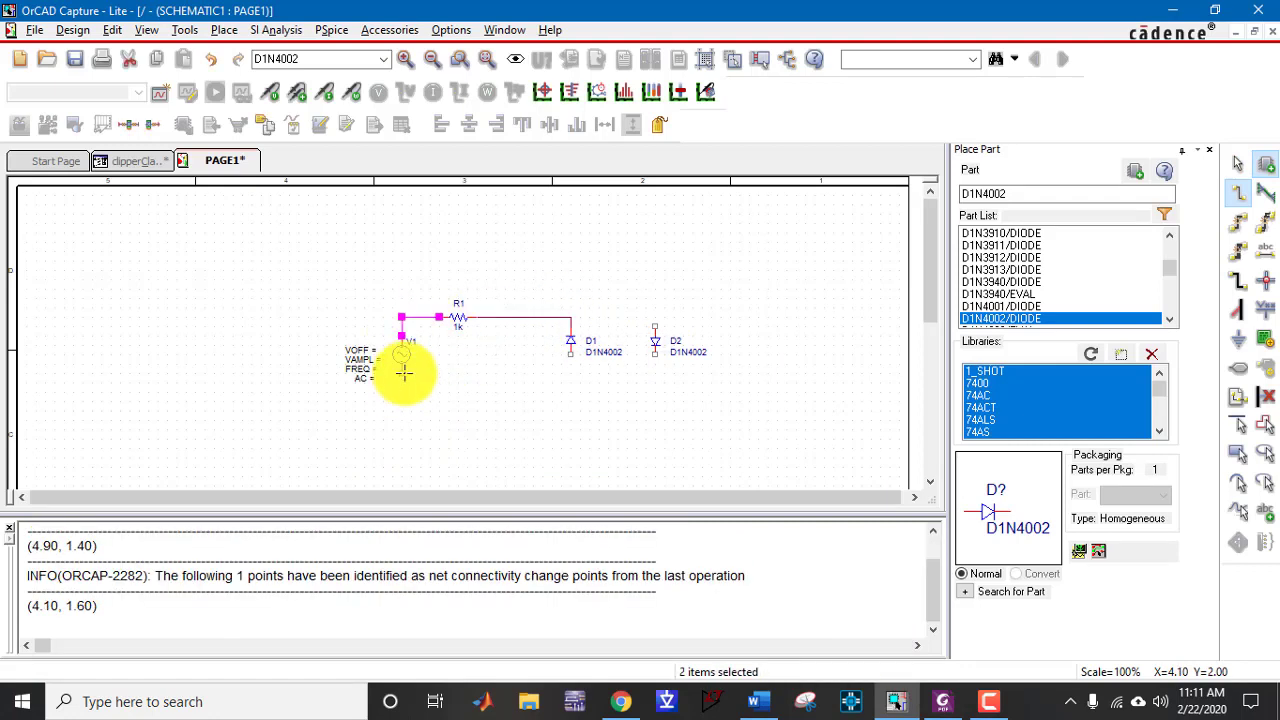
# Step: Complete the loop by wiring the source's lower terminal to the second diode and connecting both diodes in parallel
pyautogui.click(408, 429)
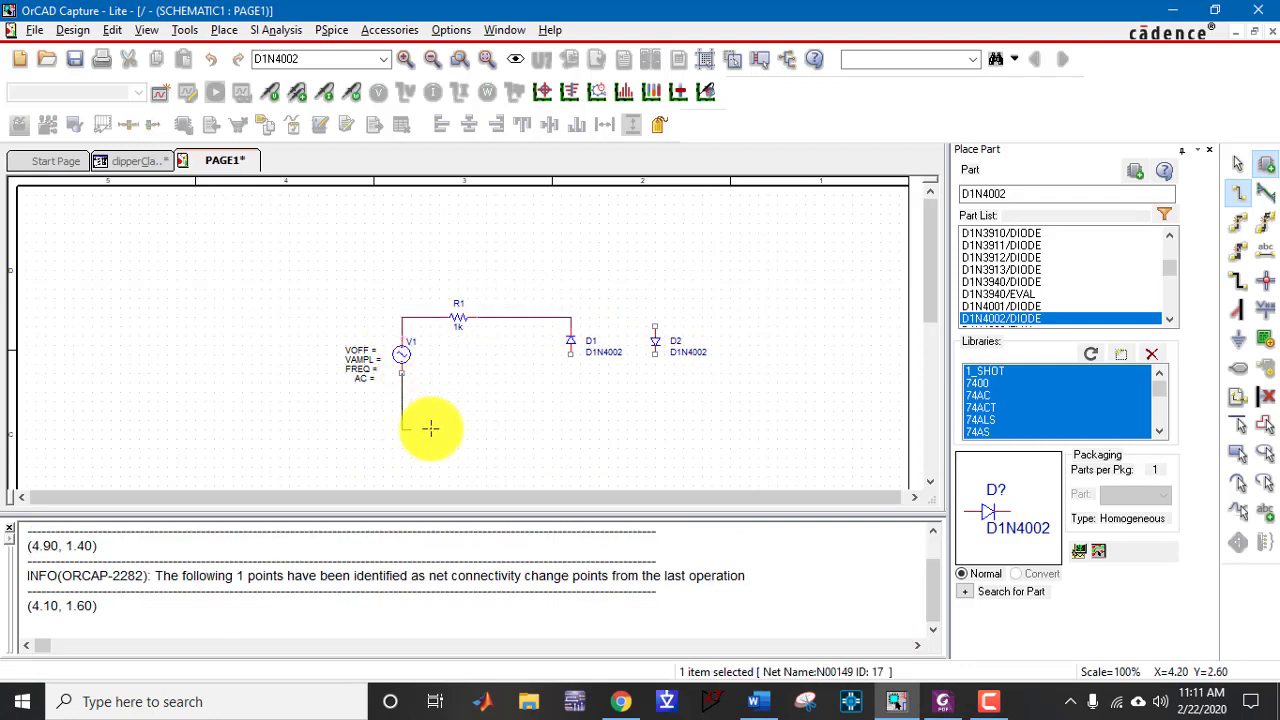
pyautogui.click(655, 355)
pyautogui.click(655, 317)
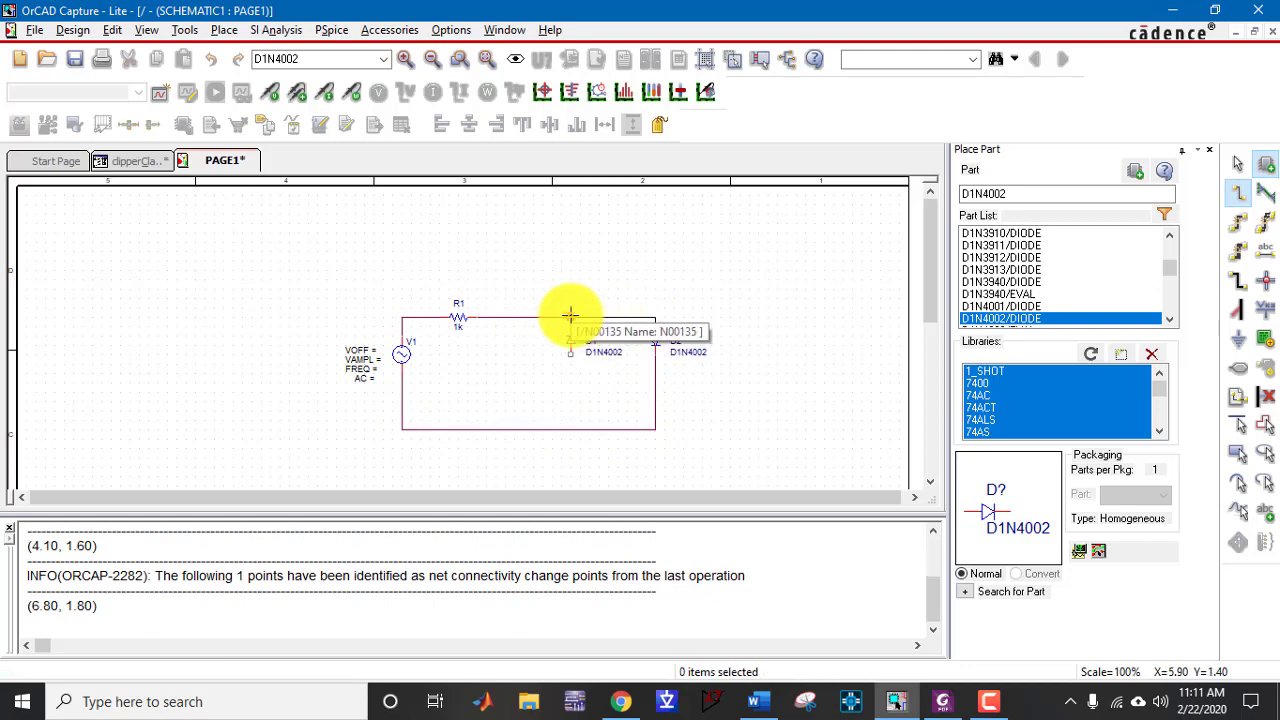
pyautogui.click(571, 317)
pyautogui.click(571, 354)
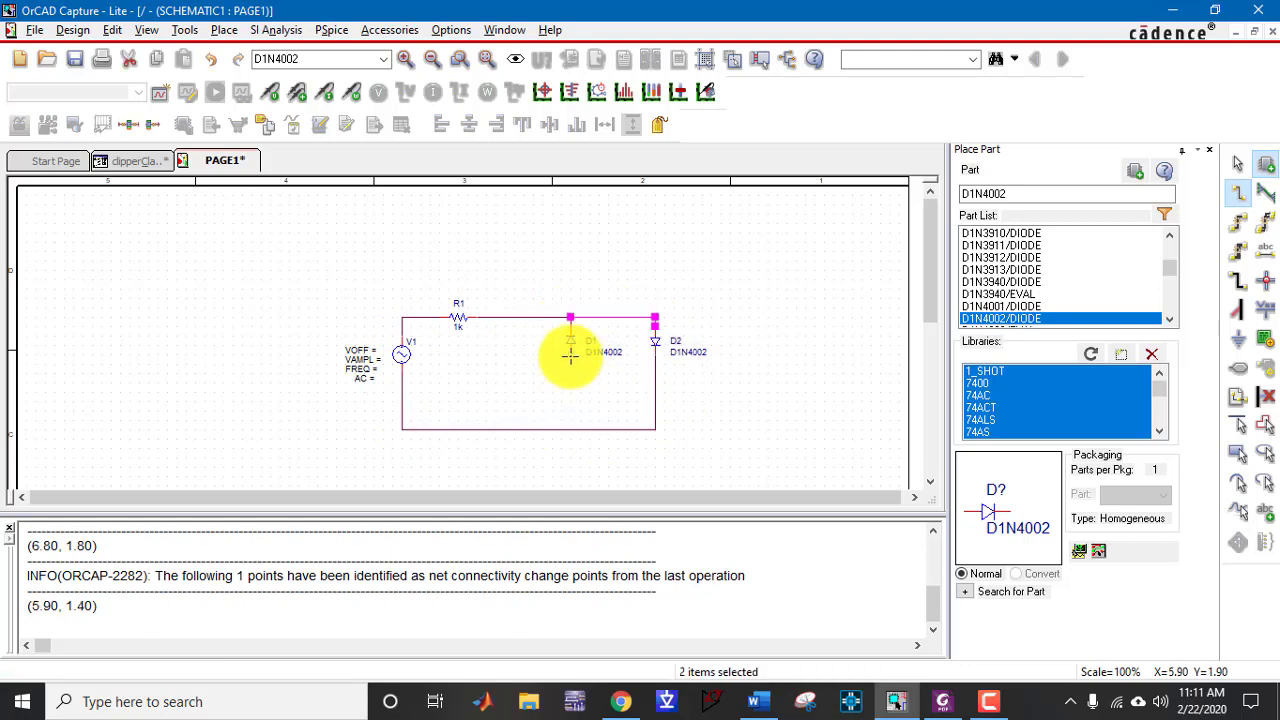
pyautogui.click(571, 429)
pyautogui.press('Escape')
# Step: Centre the components on their wires by moving both diodes and the source down and the resistor right
pyautogui.moveTo(571, 343); pyautogui.dragTo(573, 390)
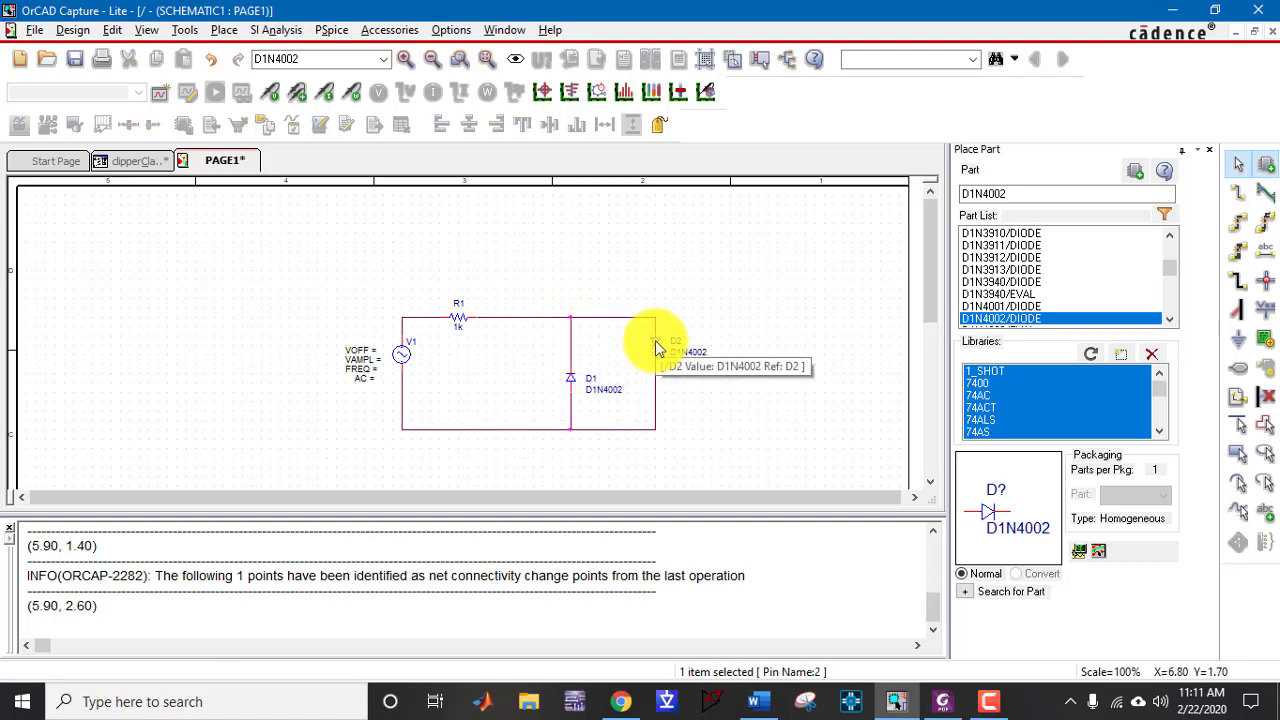
pyautogui.moveTo(656, 345); pyautogui.dragTo(658, 383)
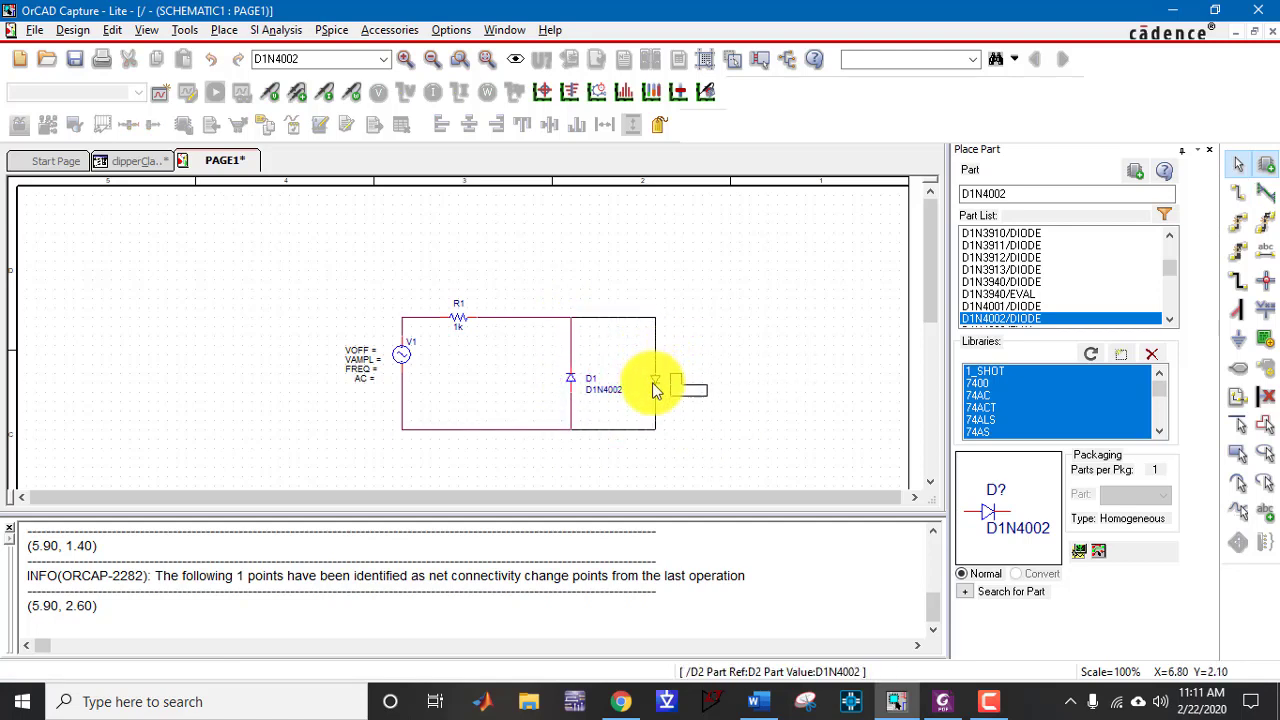
pyautogui.click(751, 349)
pyautogui.moveTo(459, 314); pyautogui.dragTo(486, 323)
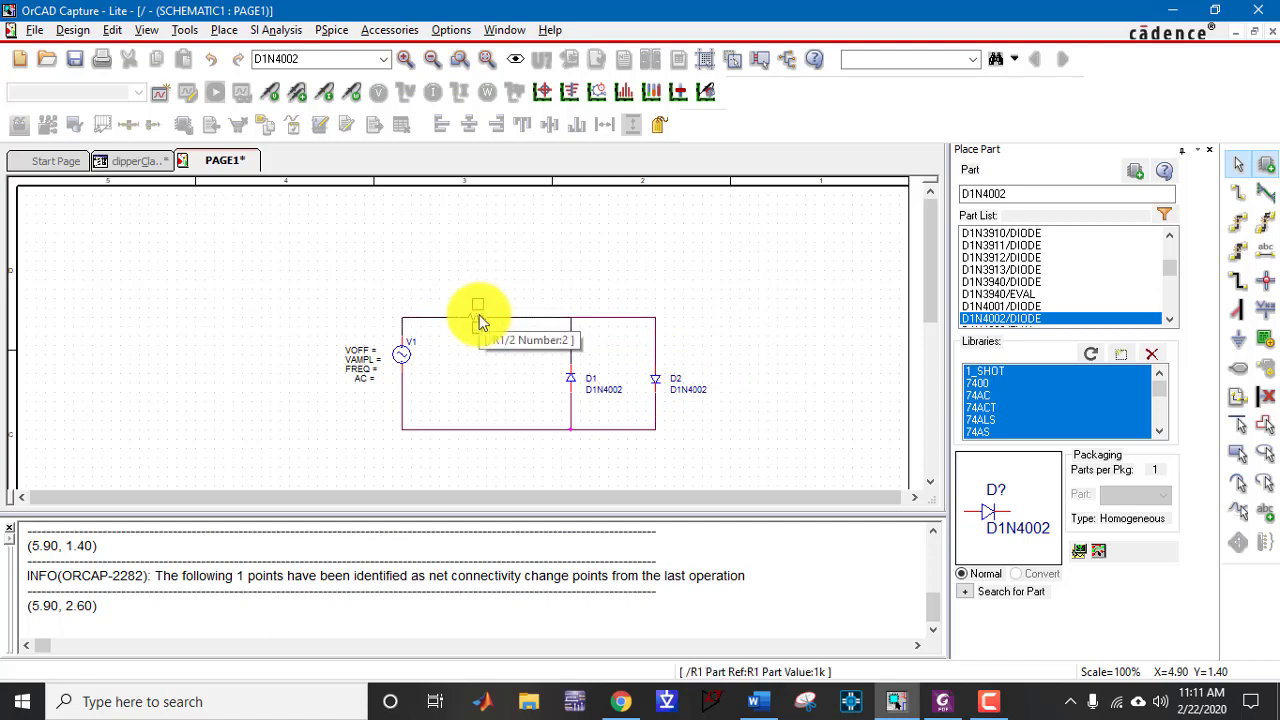
pyautogui.click(405, 360)
pyautogui.moveTo(405, 360); pyautogui.dragTo(405, 376)
pyautogui.click(427, 249)
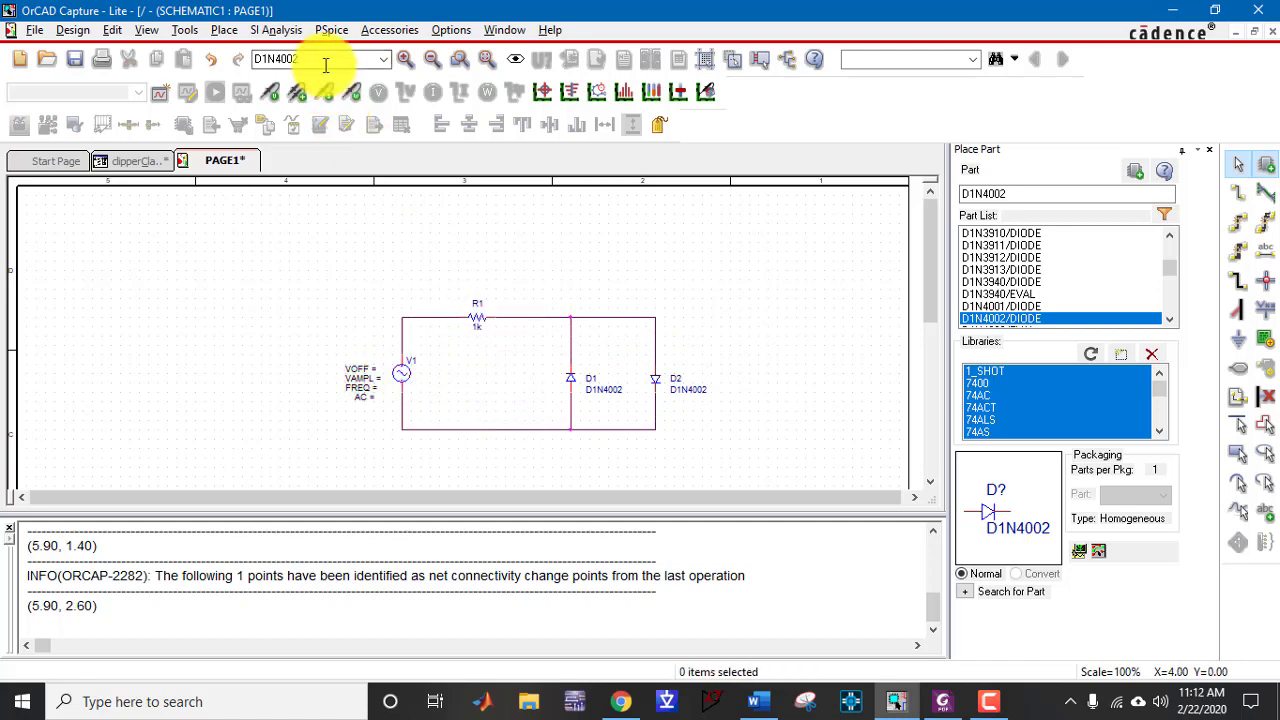
# Step: Place a 0 ground symbol on the bottom wire between the source and the first diode, and check the reference circuit
pyautogui.click(518, 431)
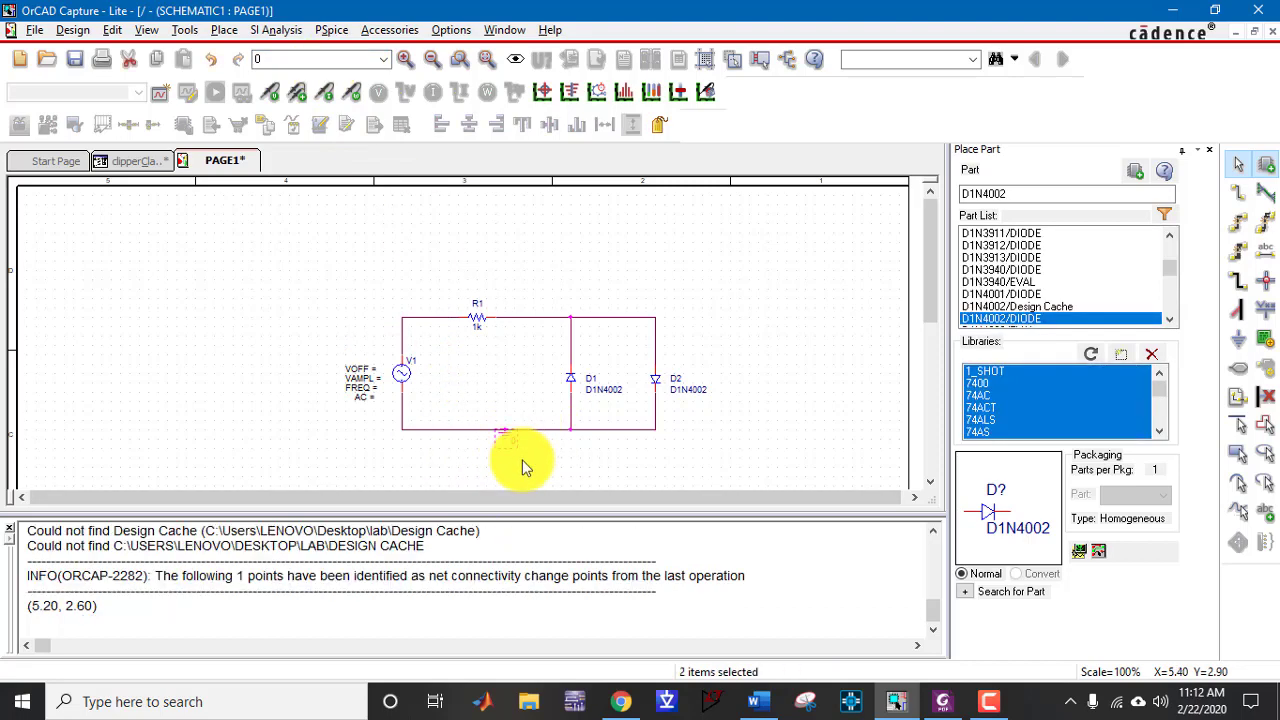
pyautogui.hotkey('alt', 'Tab')
pyautogui.hotkey('alt', 'Tab')
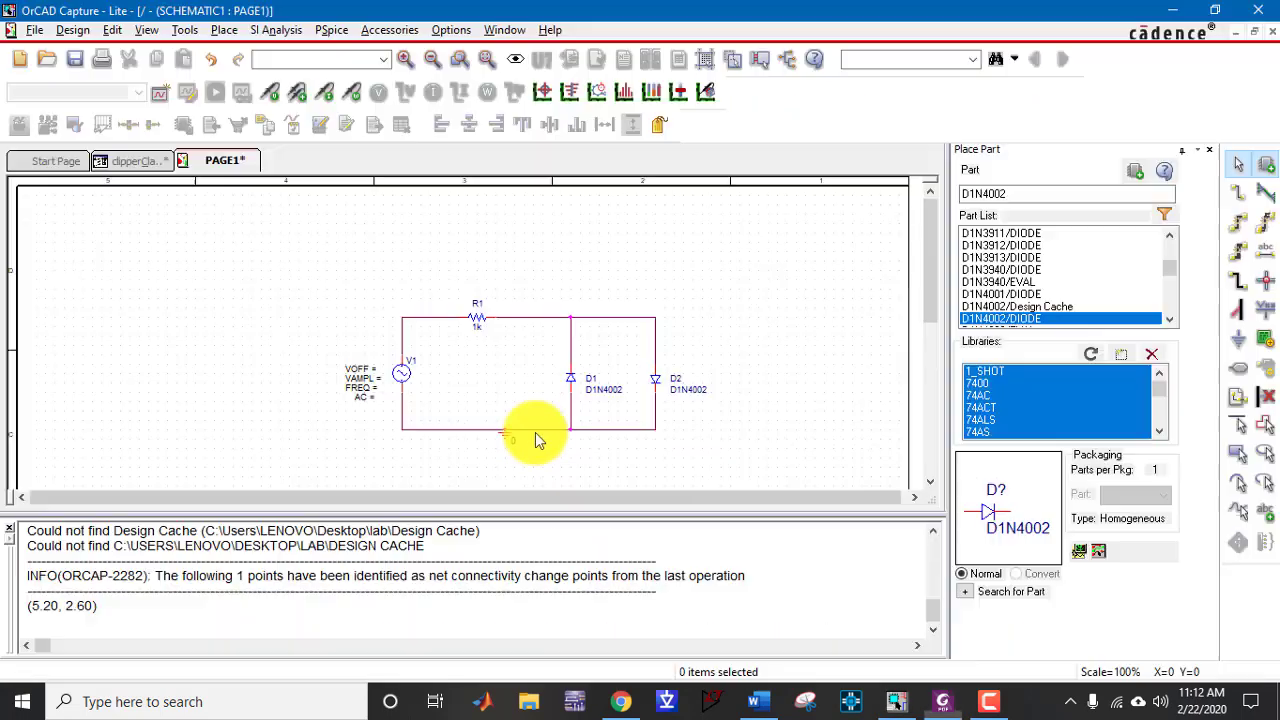
# Step: Set the sine source's VOFF to 0 and VAMPL to 12
pyautogui.doubleClick(358, 378)
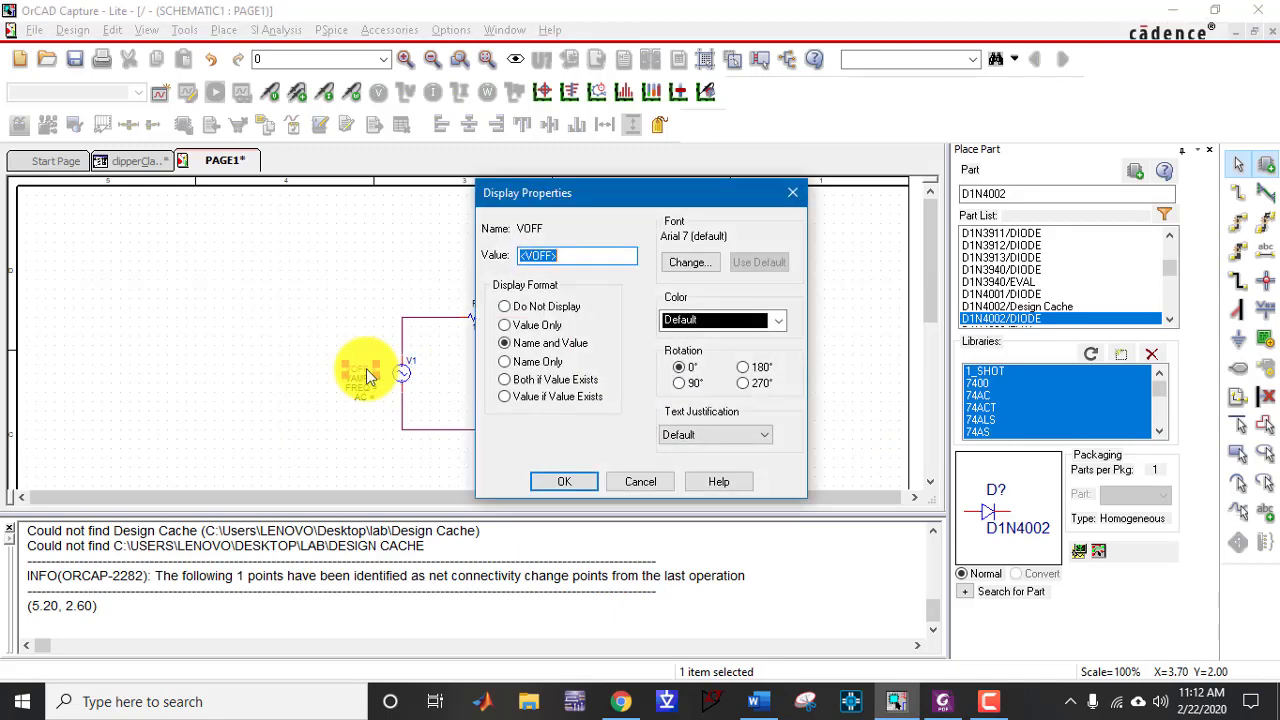
pyautogui.press('Return')
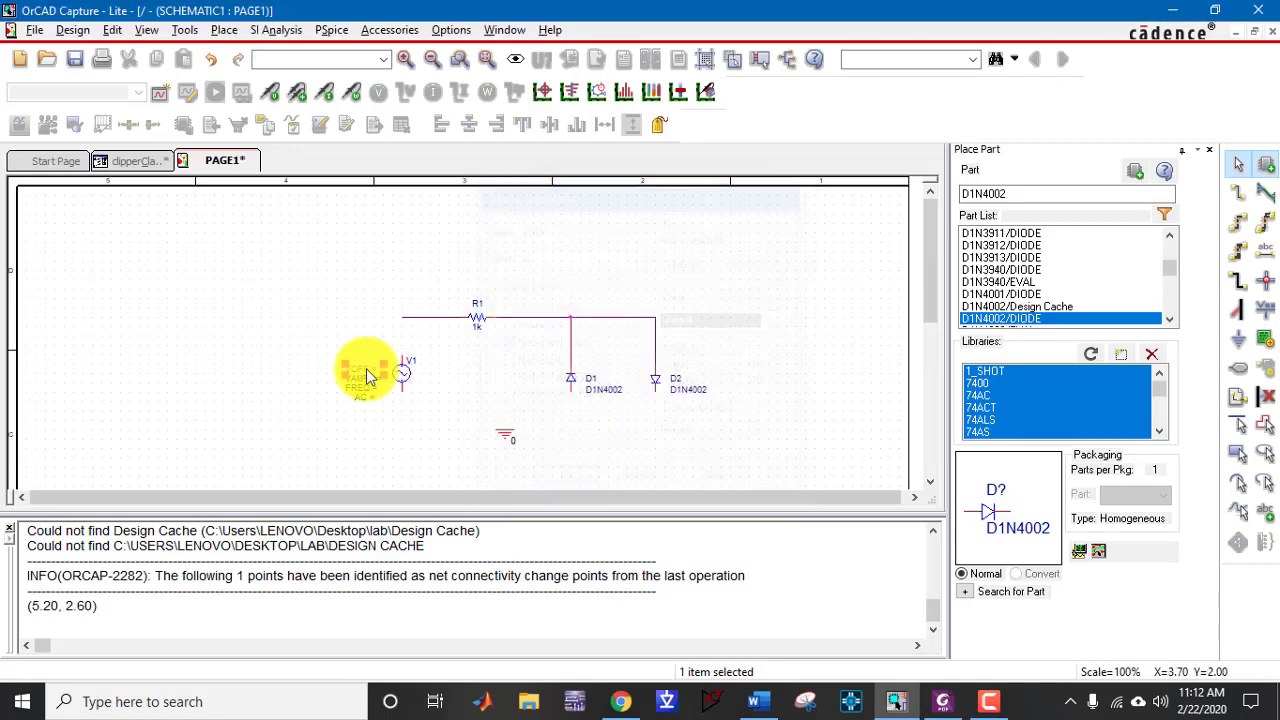
pyautogui.doubleClick(368, 384)
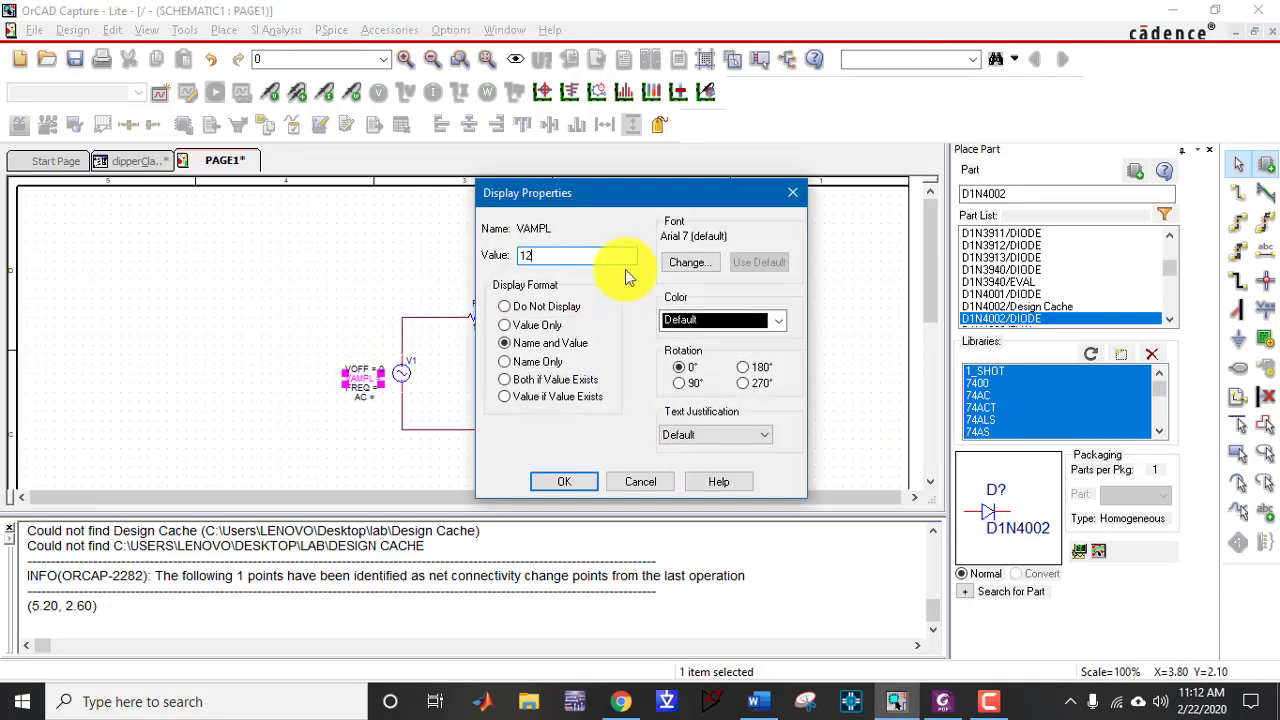
pyautogui.write('12')
pyautogui.press('Return')
# Step: Check the reference circuit and set the sine source's FREQ to 2k
pyautogui.hotkey('alt', 'Tab')
pyautogui.hotkey('alt', 'Tab')
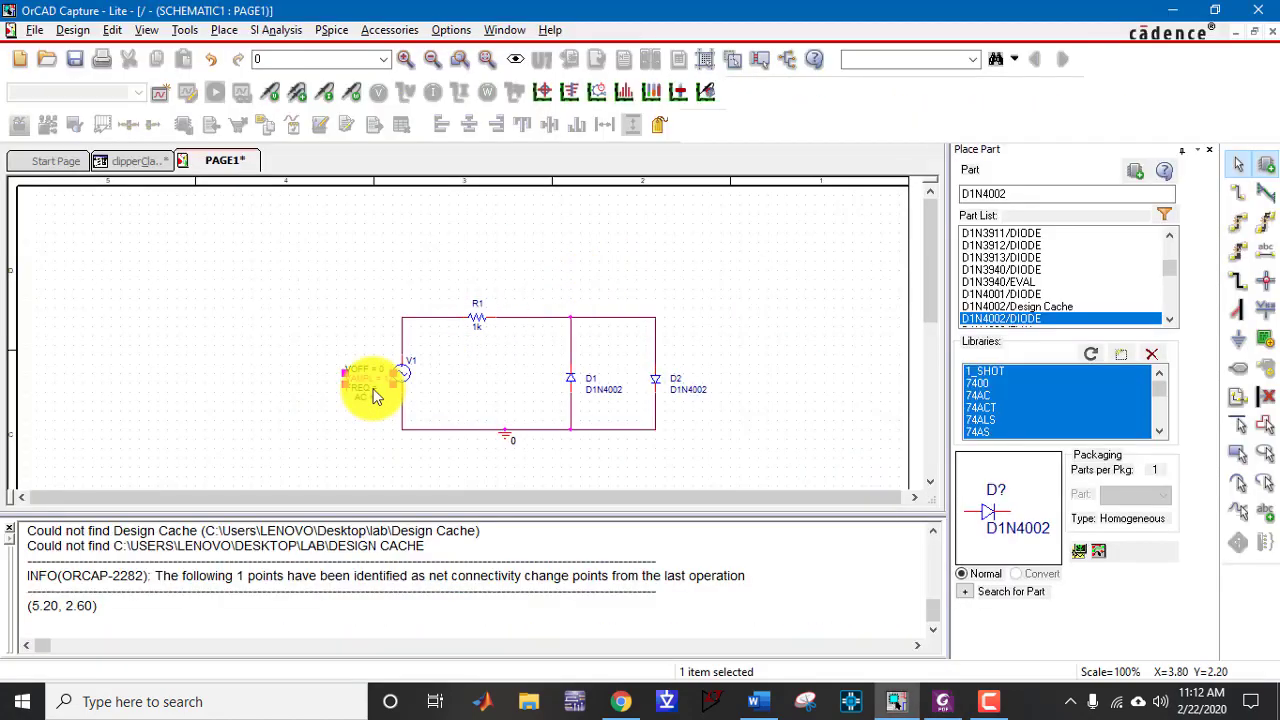
pyautogui.doubleClick(372, 395)
pyautogui.write('2k')
pyautogui.press('Return')
# Step: Set the value of resistor R1 to 1.7k, as in the reference circuit
pyautogui.hotkey('alt', 'Tab')
pyautogui.hotkey('alt', 'Tab')
pyautogui.doubleClick(482, 333)
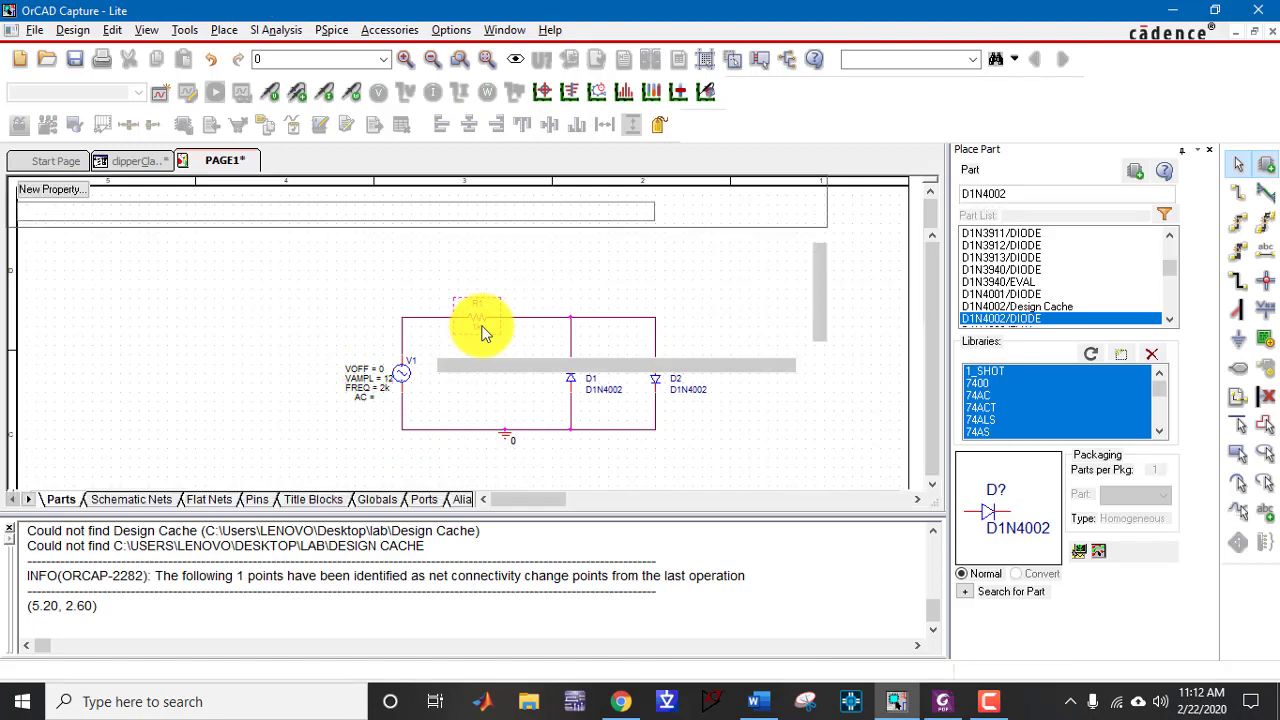
pyautogui.click(225, 160)
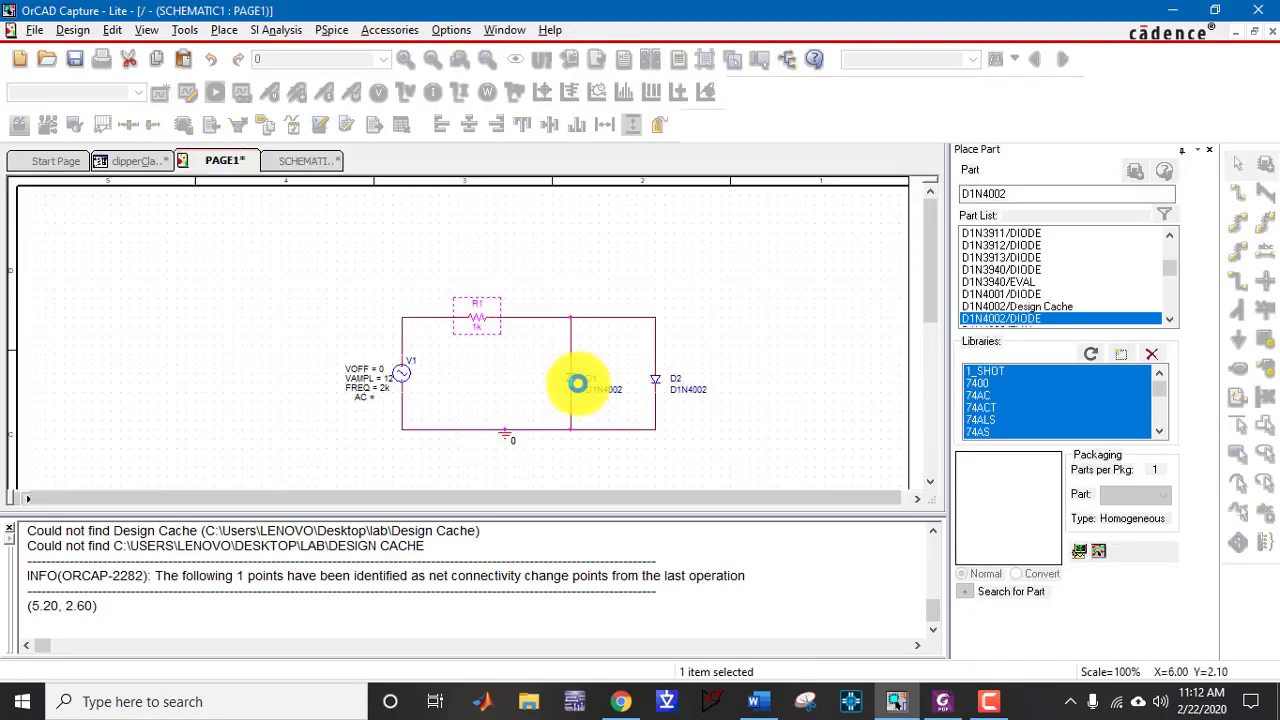
pyautogui.doubleClick(476, 338)
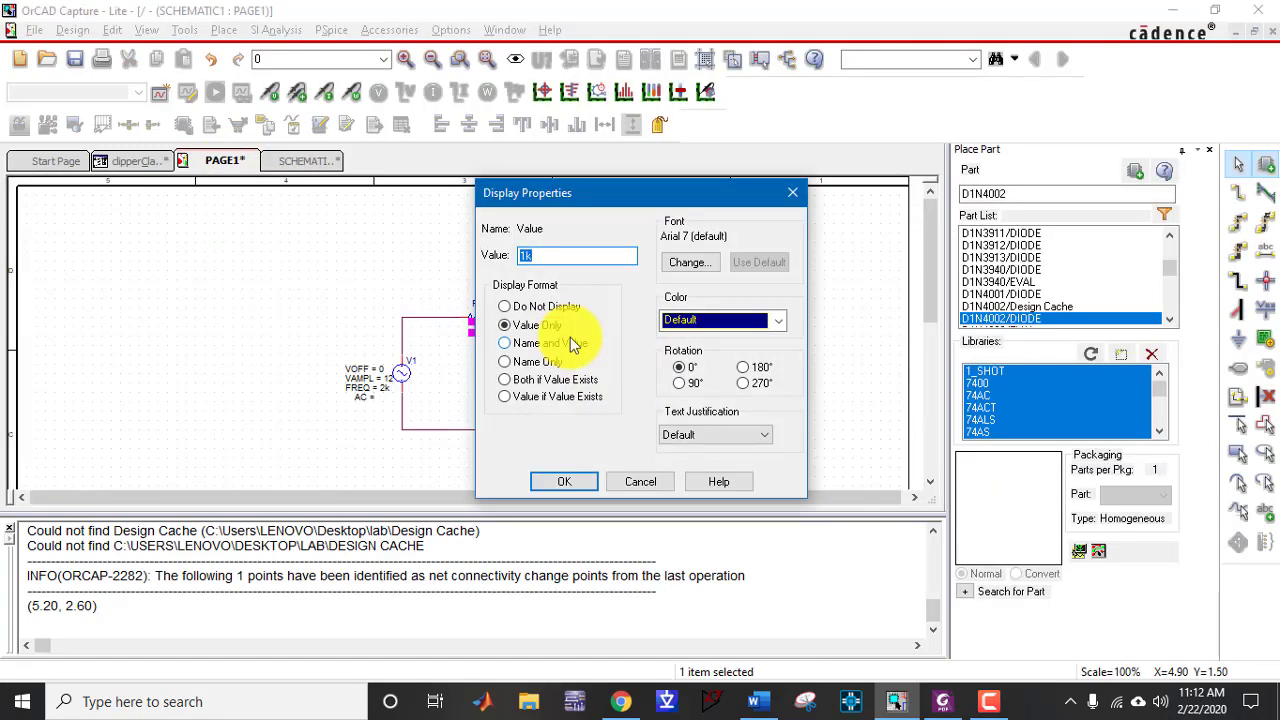
pyautogui.write('1.7k')
pyautogui.press('Return')
# Step: Check the required number of cycles in the Lab-3 prelab PDF, then find the run-to-time calculation in the prelab2 Word document
pyautogui.hotkey('alt', 'Tab')
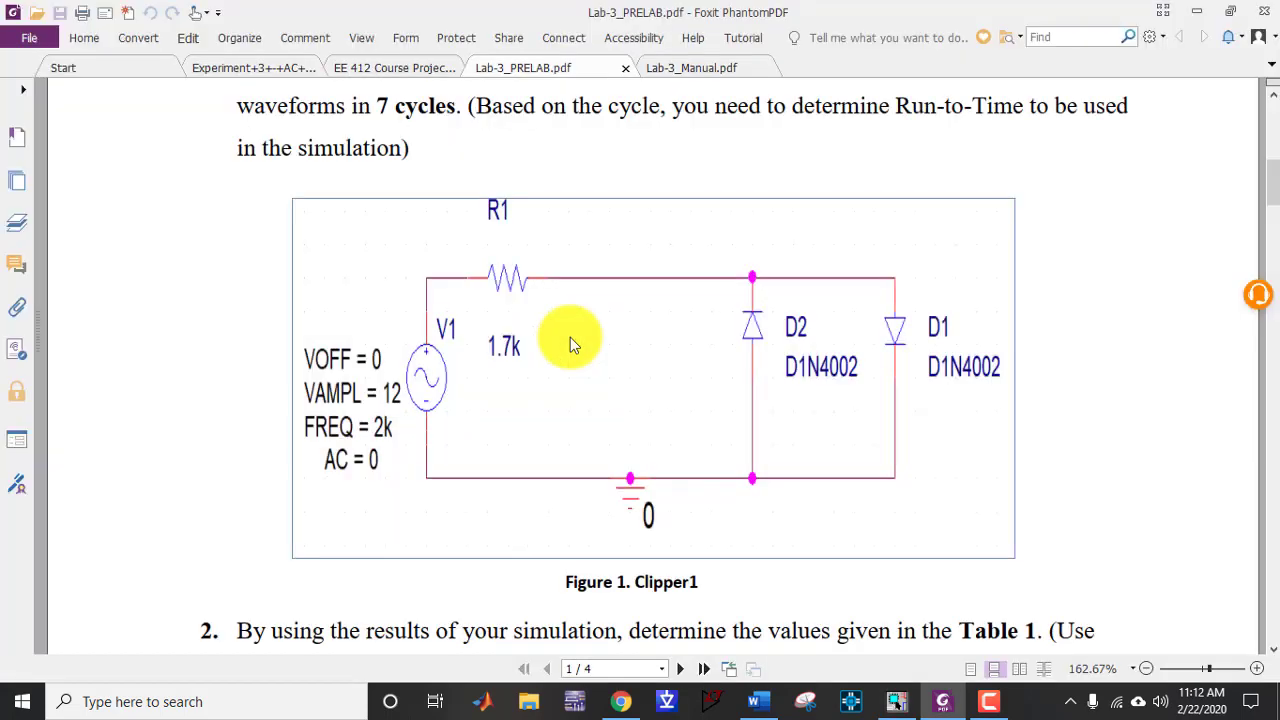
pyautogui.scroll(1, 977, 313)
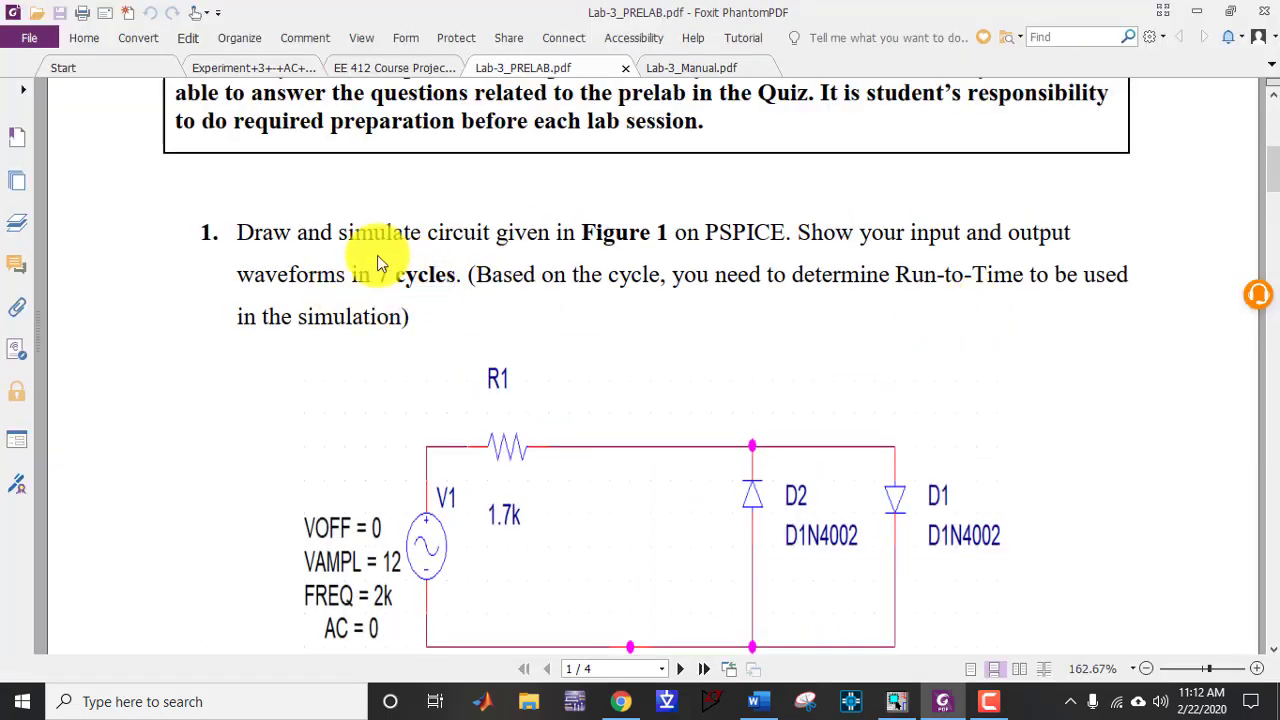
pyautogui.click(757, 701)
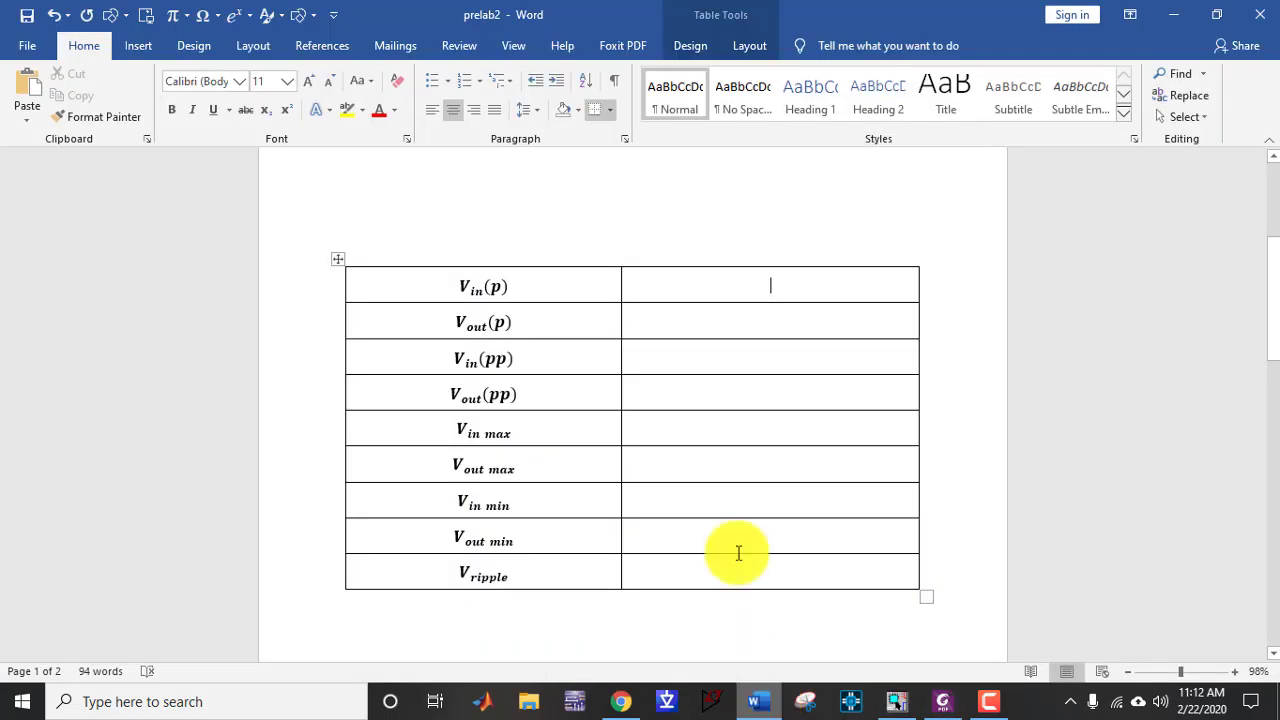
pyautogui.scroll(1, 783, 609)
pyautogui.scroll(-2, 787, 614)
pyautogui.scroll(-1, 830, 560)
pyautogui.click(874, 535)
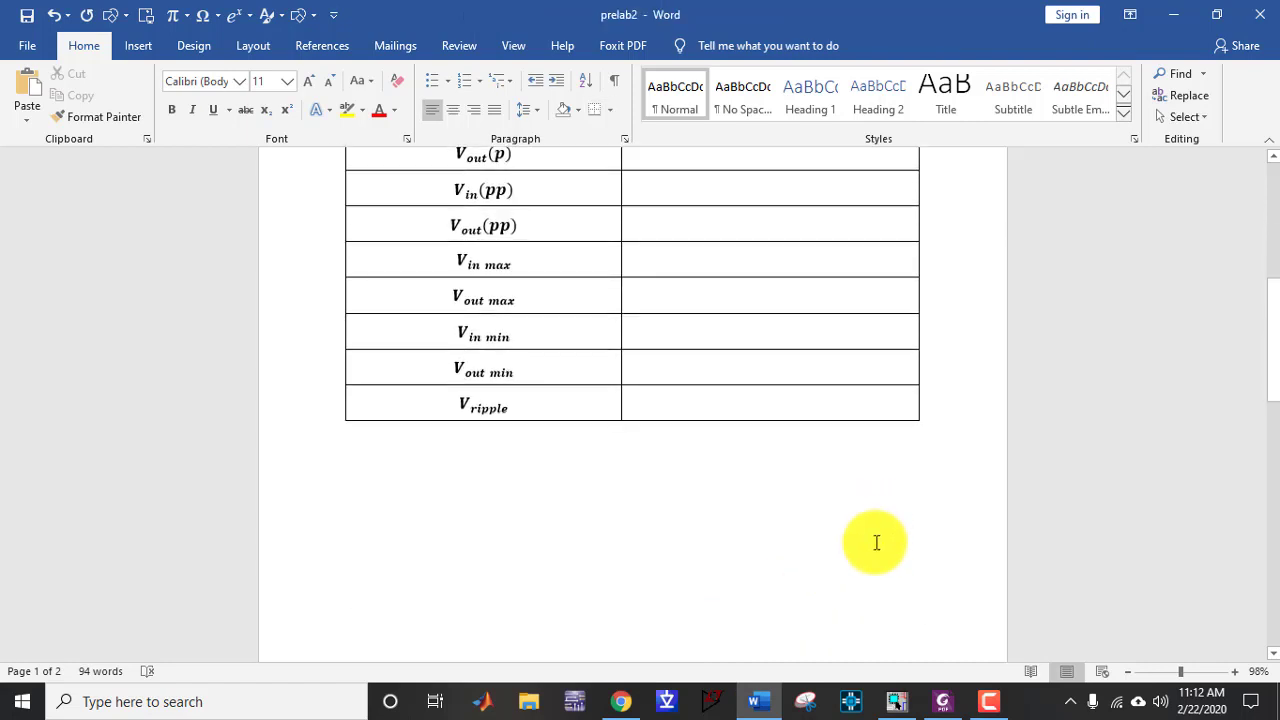
pyautogui.scroll(5, 874, 537)
# Step: Change the period equation to T = 1/2k = 0.5msec
pyautogui.click(614, 330)
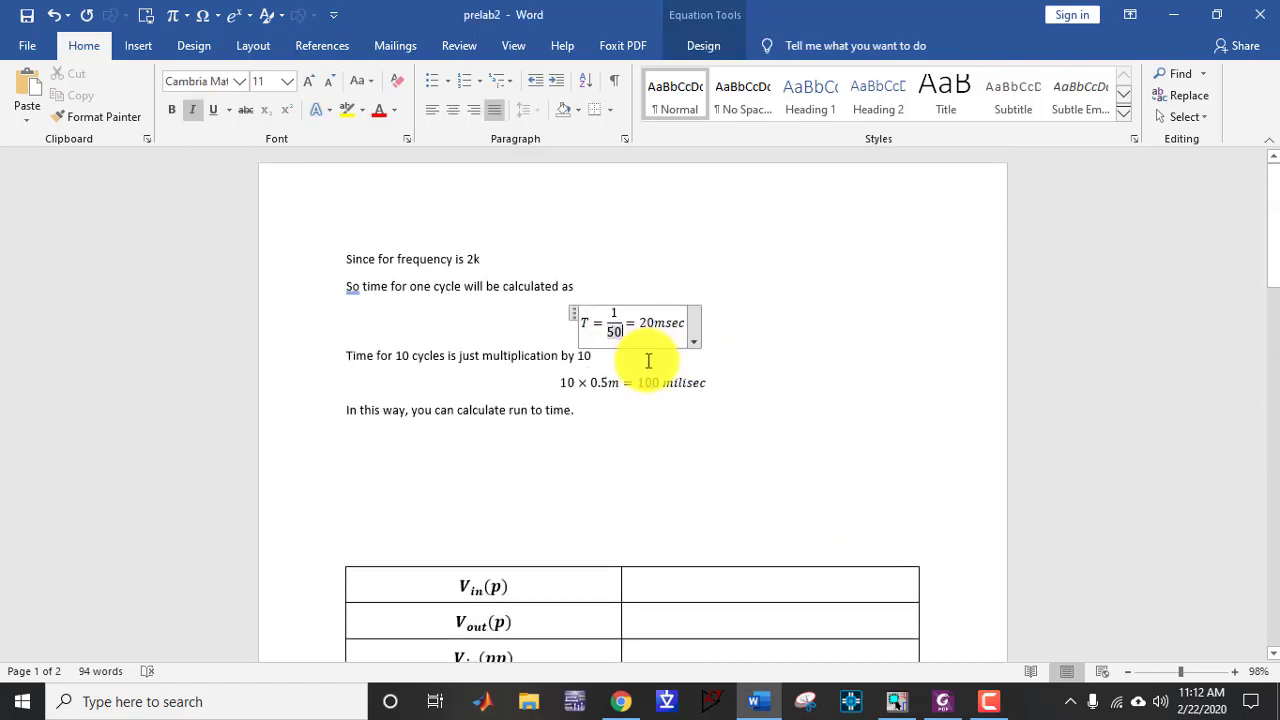
pyautogui.press('BackSpace')
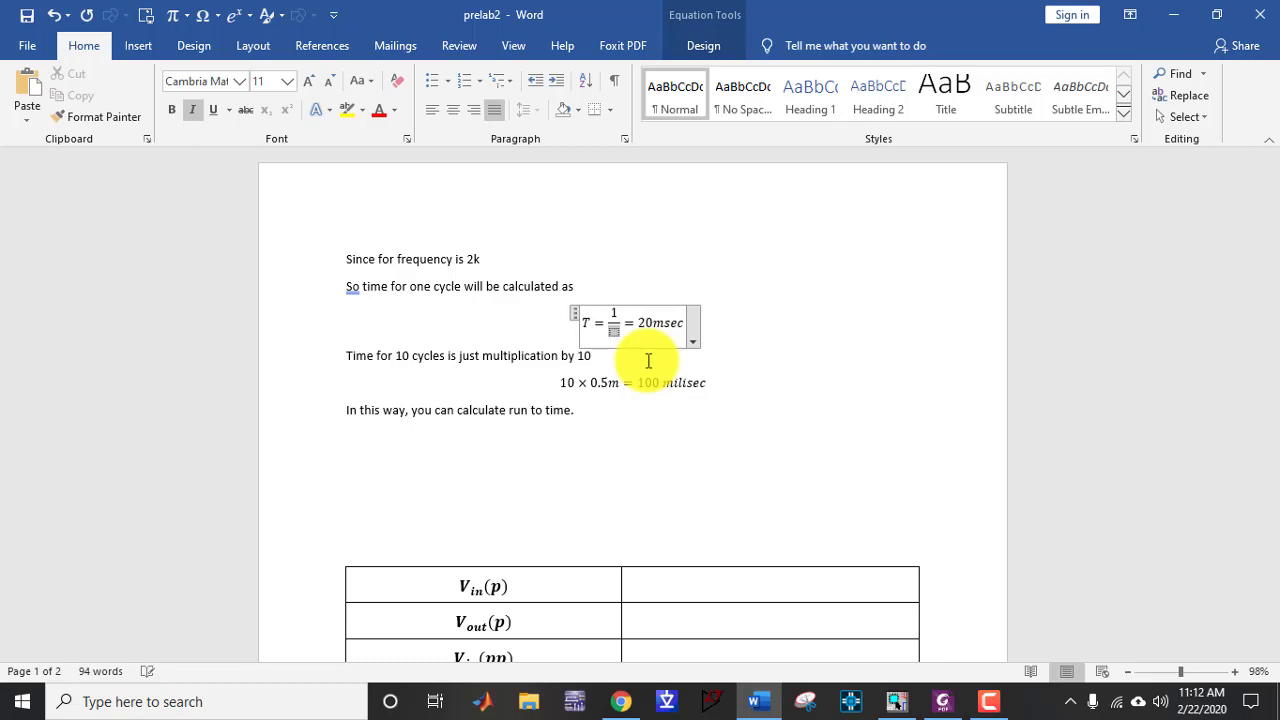
pyautogui.write('k')
pyautogui.press('BackSpace')
pyautogui.press('BackSpace')
pyautogui.press('BackSpace')
pyautogui.press('BackSpace')
pyautogui.press('BackSpace')
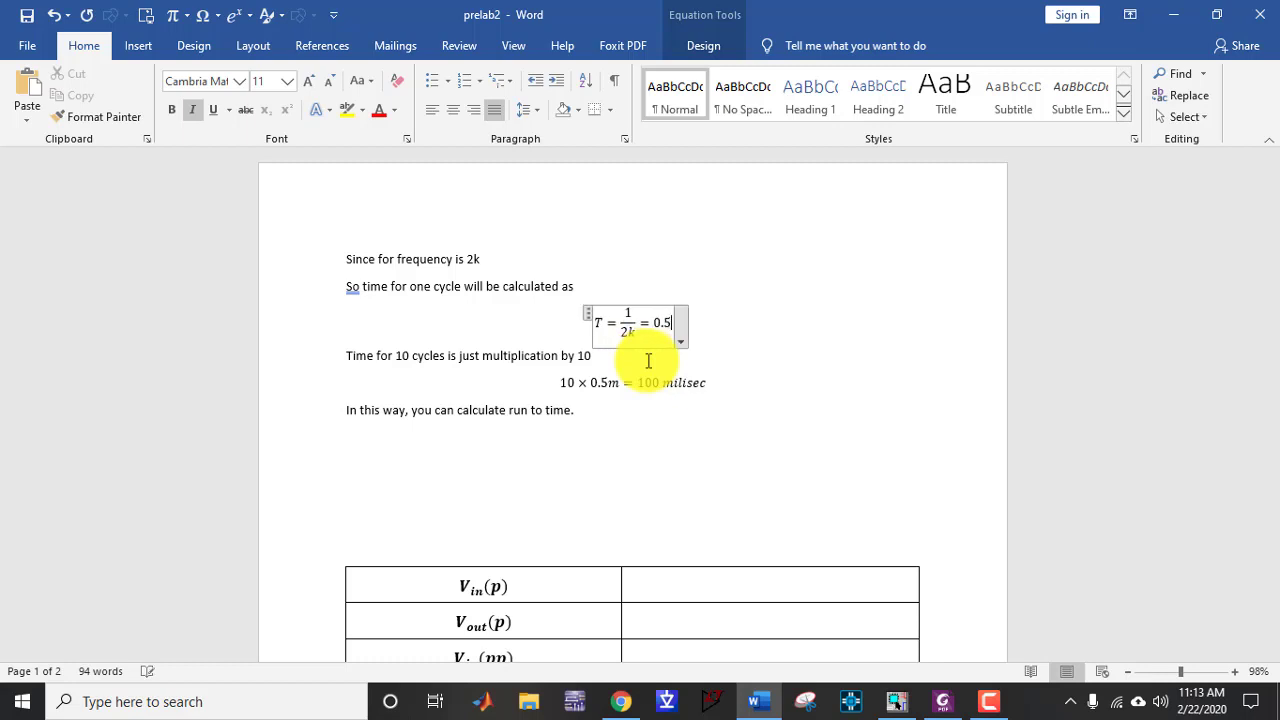
pyautogui.write('mse')
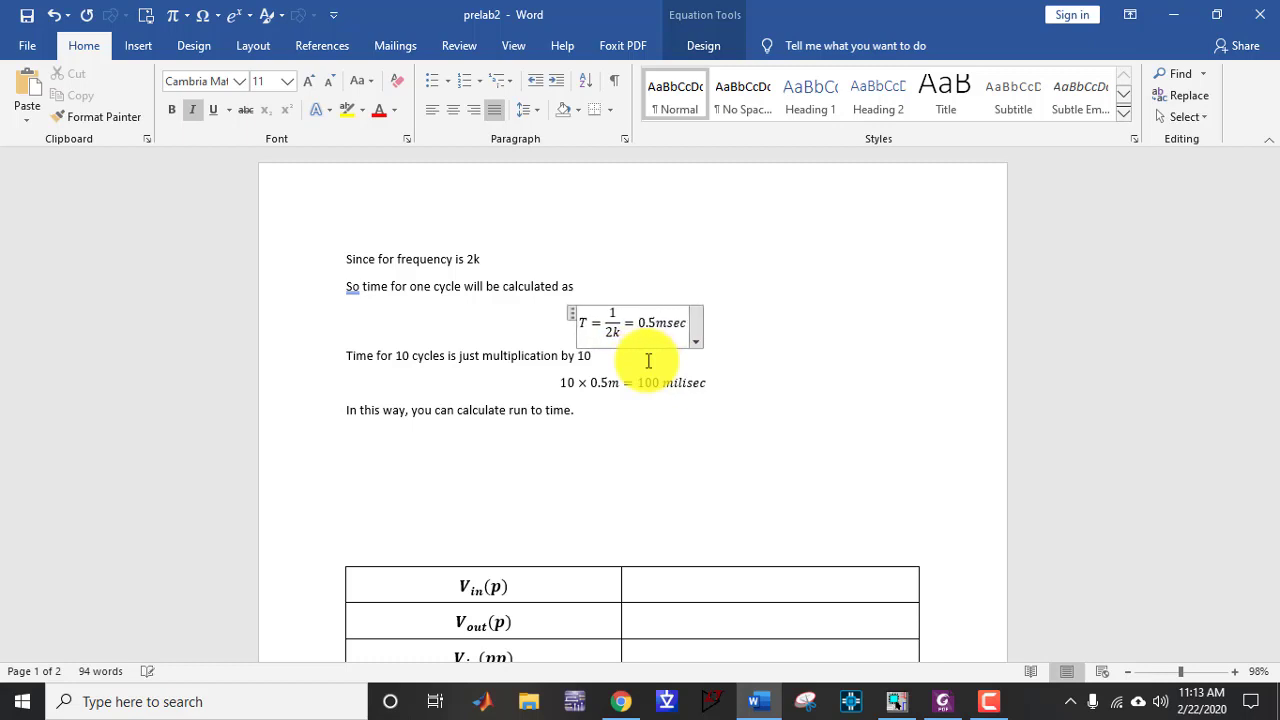
pyautogui.write('c')
# Step: Change the run-to-time equation below the period equation to 7 × 0.5m = 3.5 ms
pyautogui.hotkey('alt', 'Tab')
pyautogui.hotkey('alt', 'Tab')
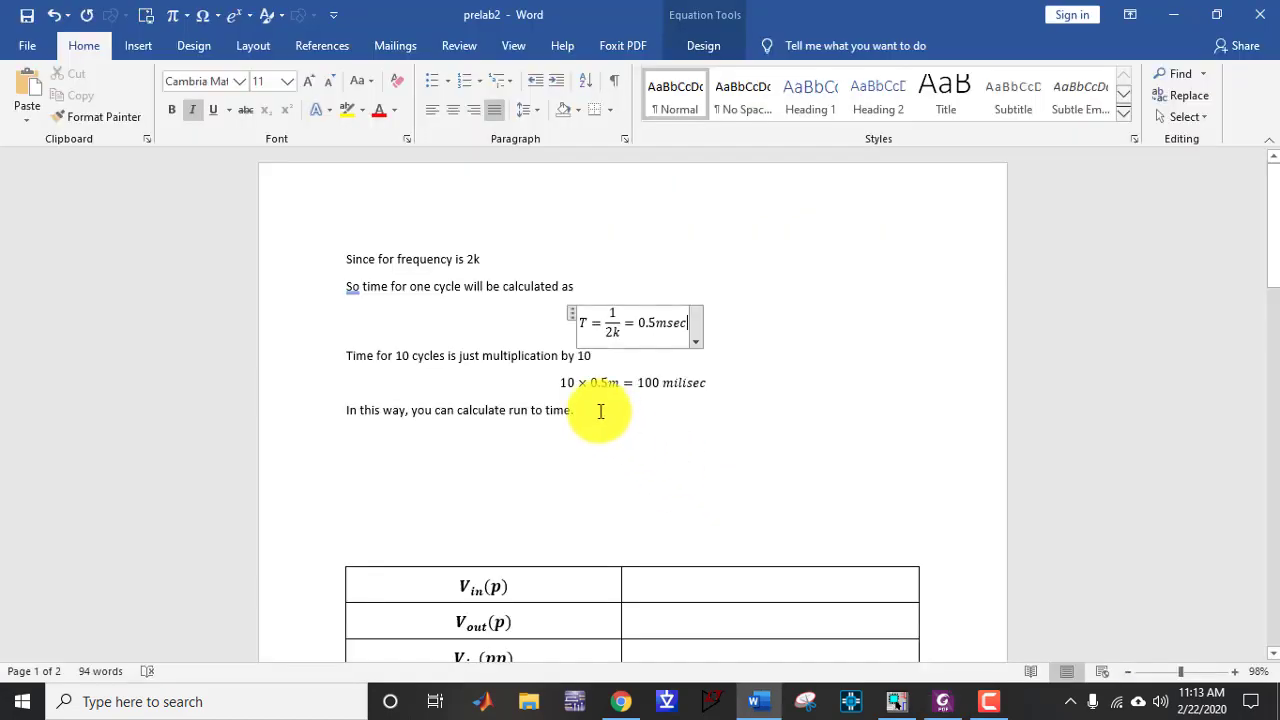
pyautogui.click(577, 383)
pyautogui.press('BackSpace')
pyautogui.press('BackSpace')
pyautogui.write('7')
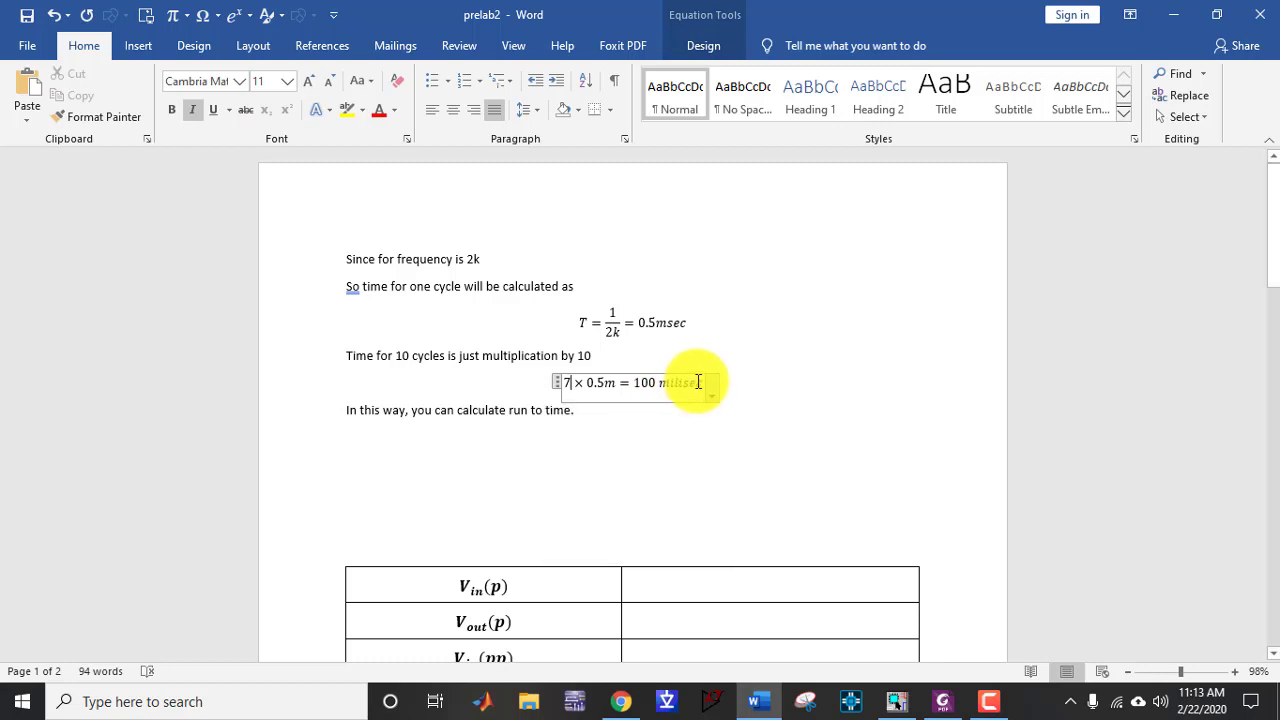
pyautogui.press('BackSpace')
pyautogui.press('BackSpace')
pyautogui.press('BackSpace')
pyautogui.press('BackSpace')
pyautogui.press('BackSpace')
pyautogui.press('BackSpace')
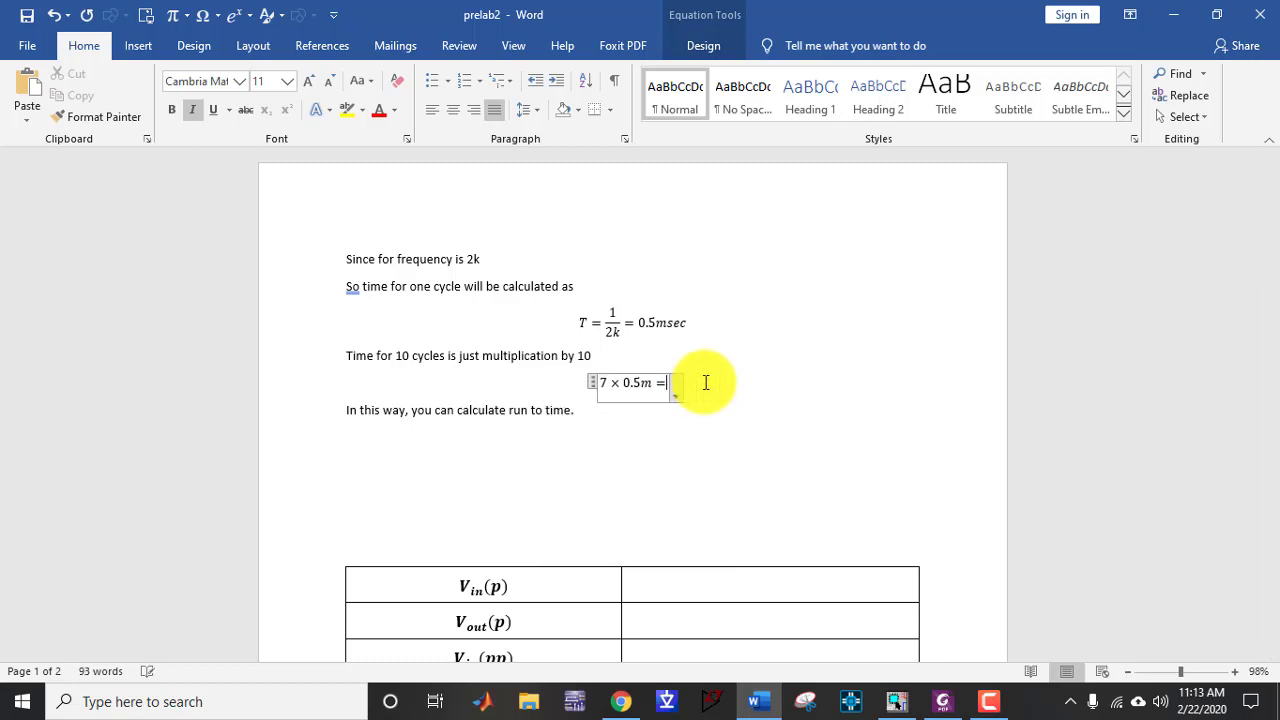
pyautogui.click(791, 463)
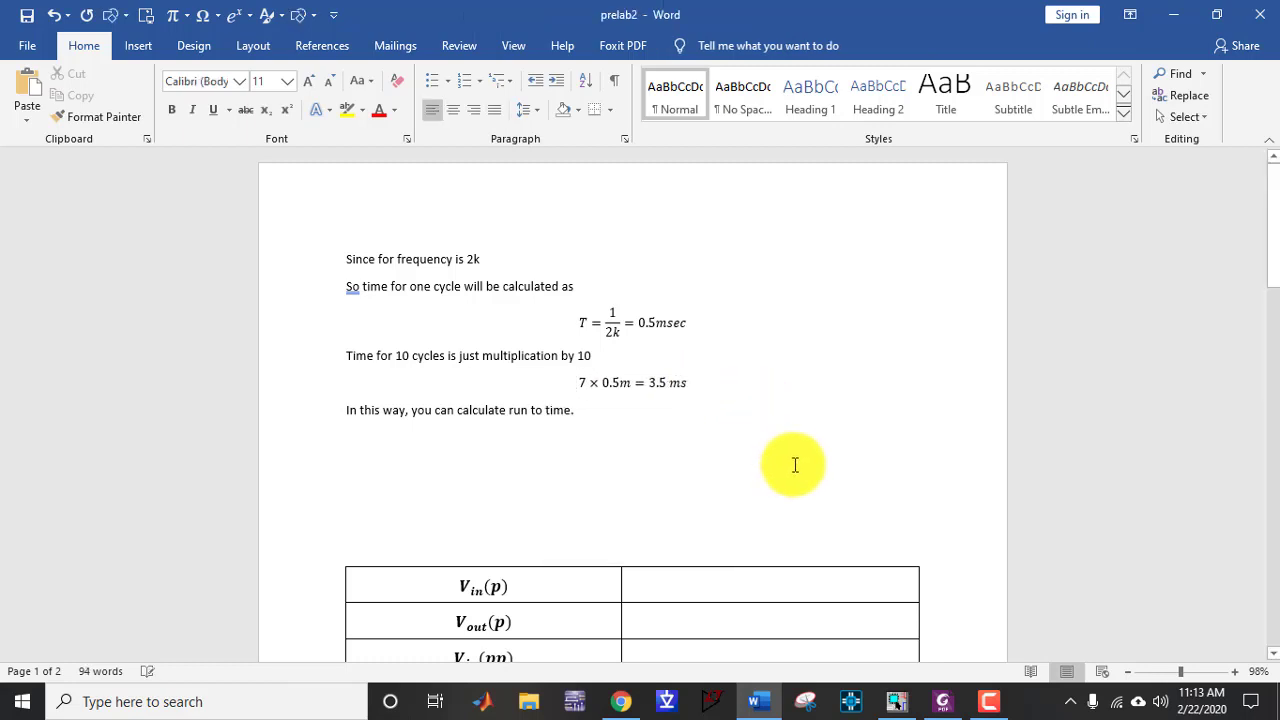
# Step: Recheck the cycle requirement in the prelab, then create a simulation profile named Clipper_sim in OrCAD Capture using the lite license
pyautogui.hotkey('alt', 'Tab')
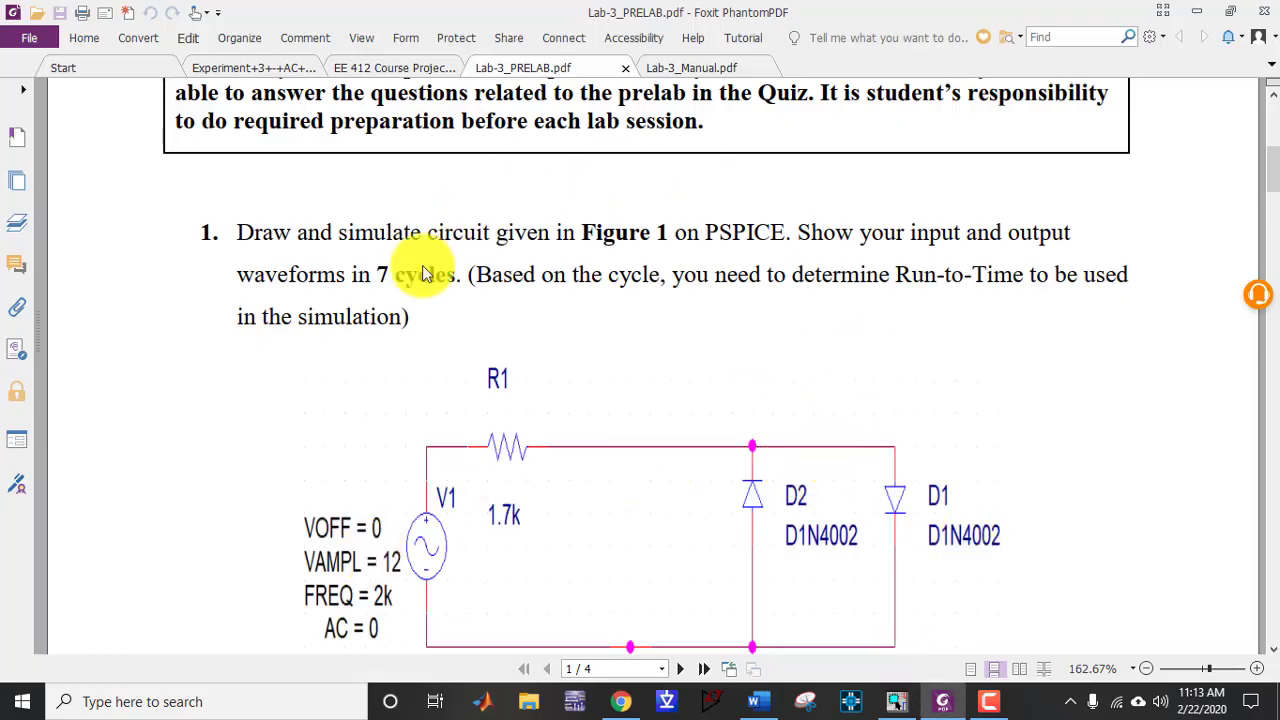
pyautogui.click(916, 705)
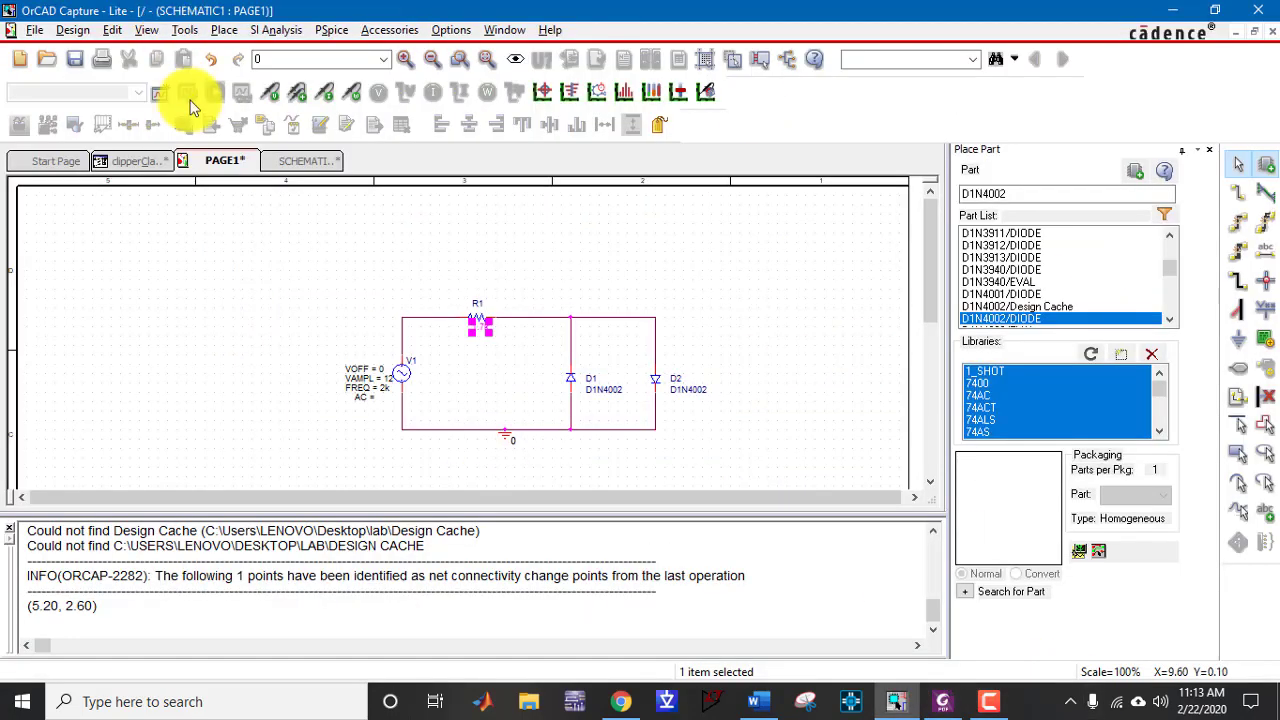
pyautogui.click(160, 92)
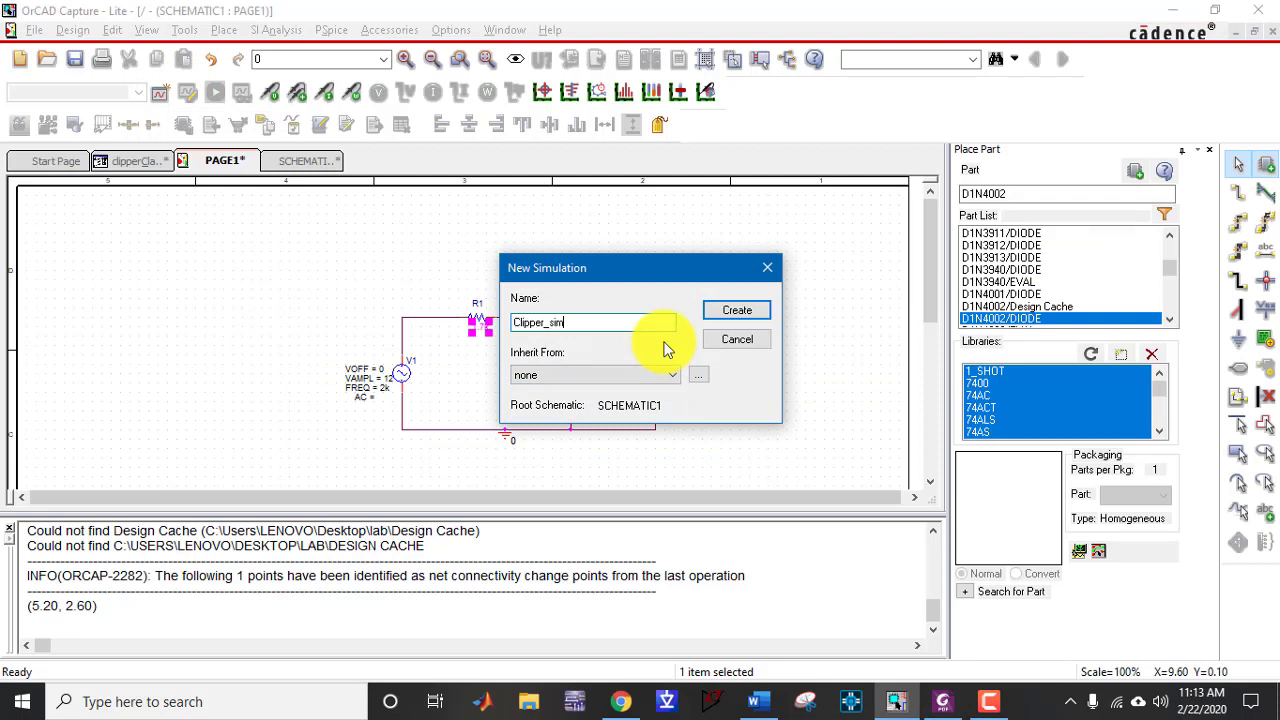
pyautogui.press('Return')
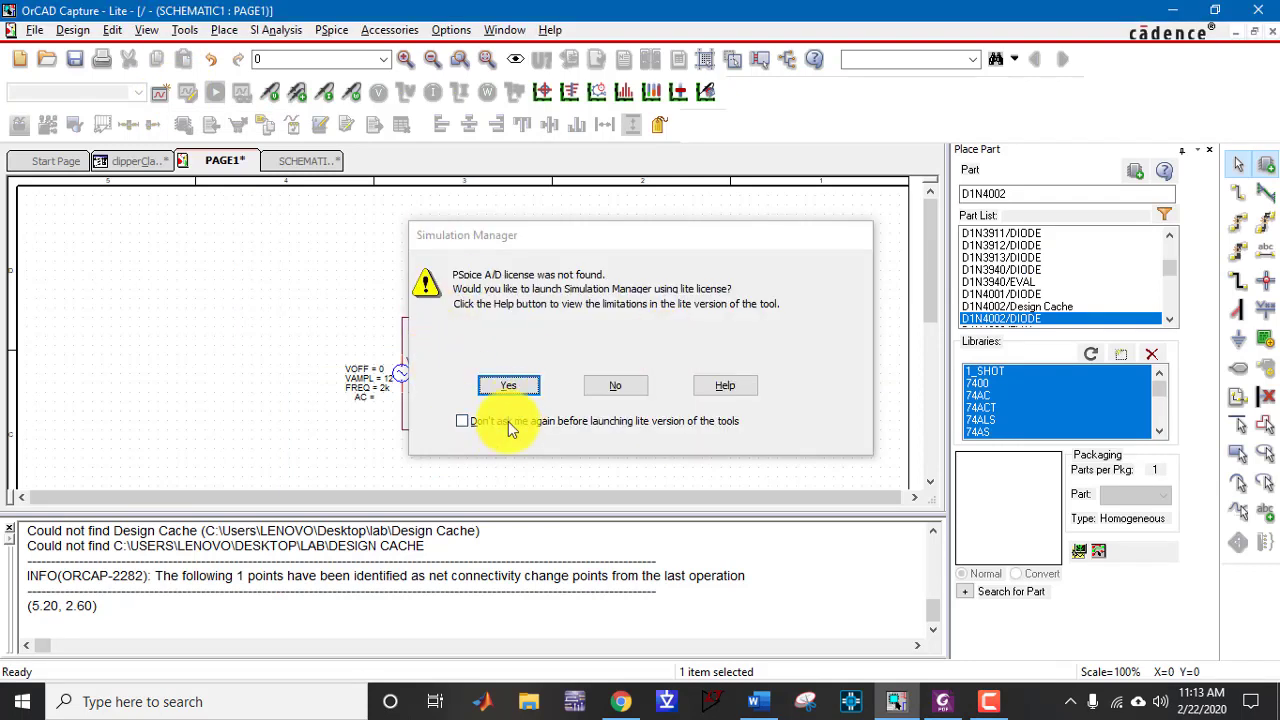
pyautogui.click(513, 387)
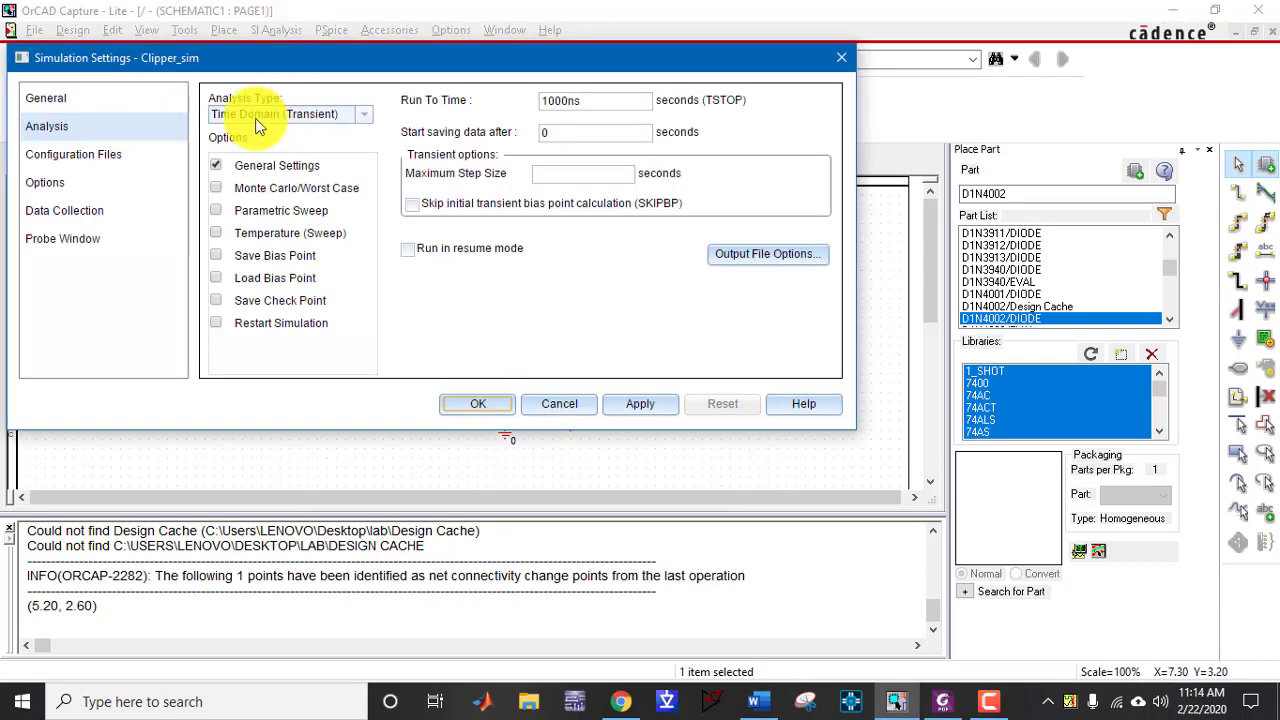
# Step: Set the transient analysis run-to-time to 3.5m, enter a maximum step size, and apply the simulation settings
pyautogui.doubleClick(585, 103)
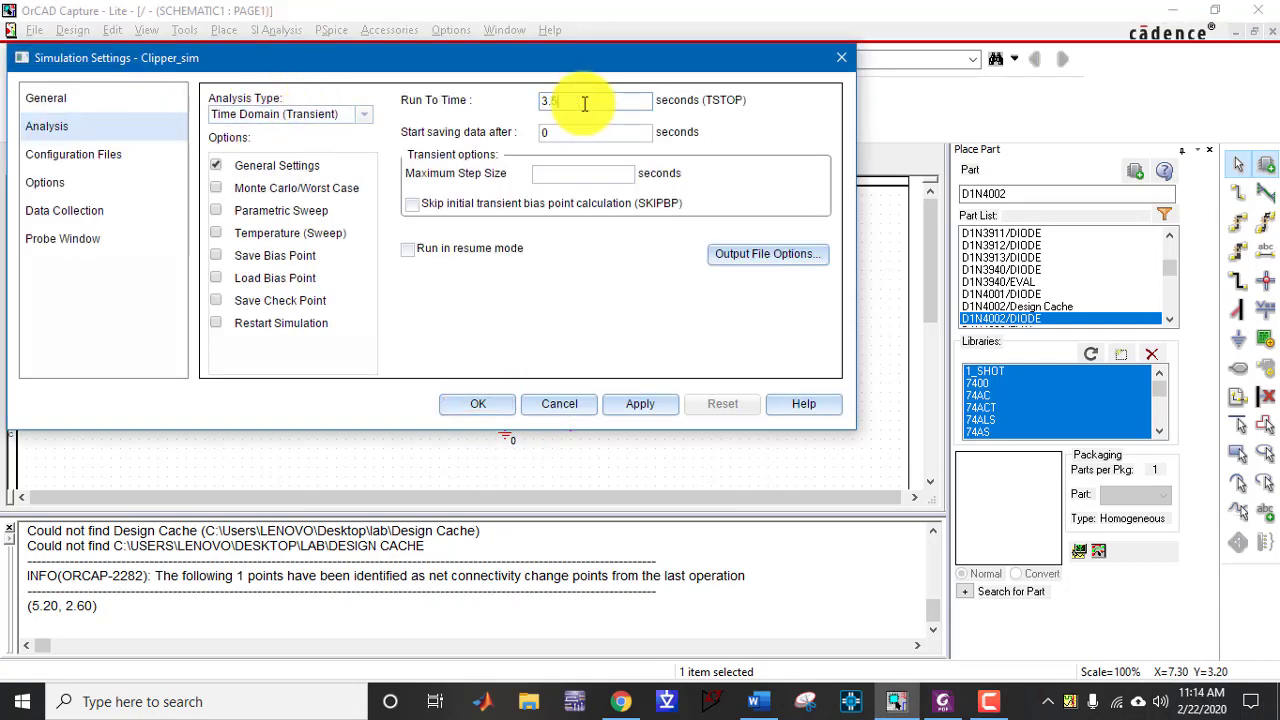
pyautogui.click(574, 171)
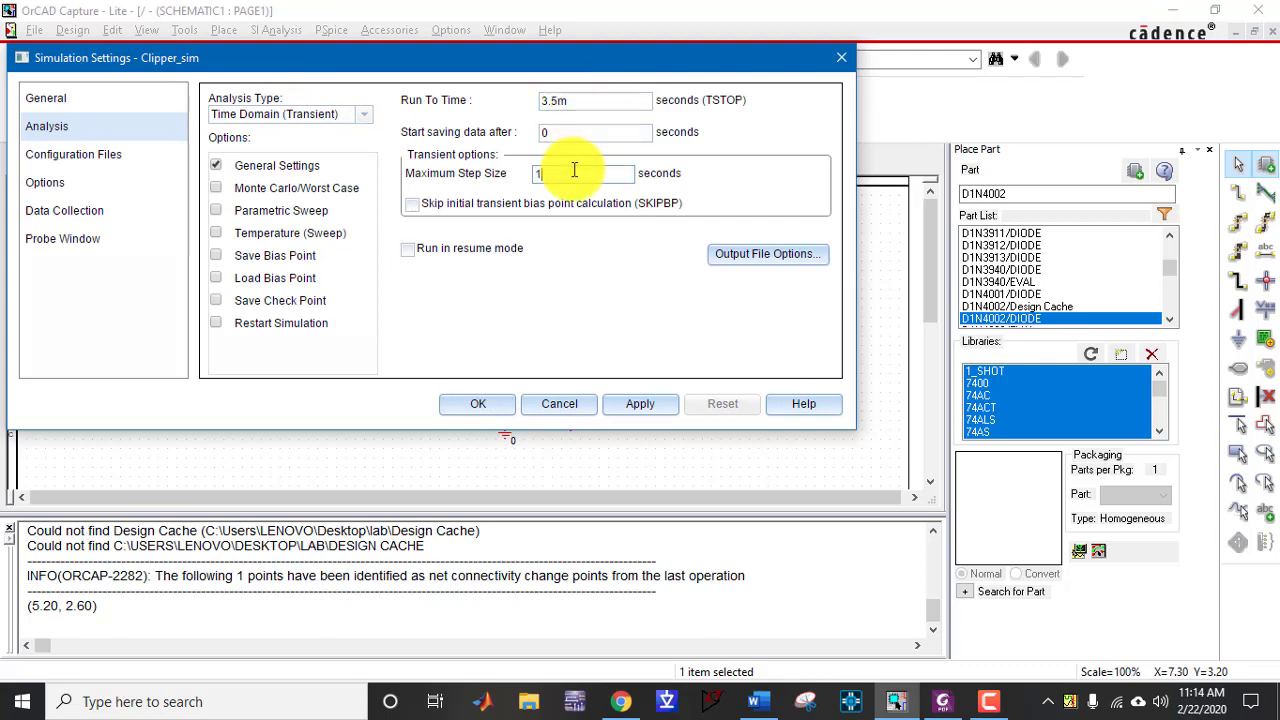
pyautogui.click(478, 403)
# Step: Review Table 1 in the prelab PDF for the input and output voltages to determine
pyautogui.click(942, 701)
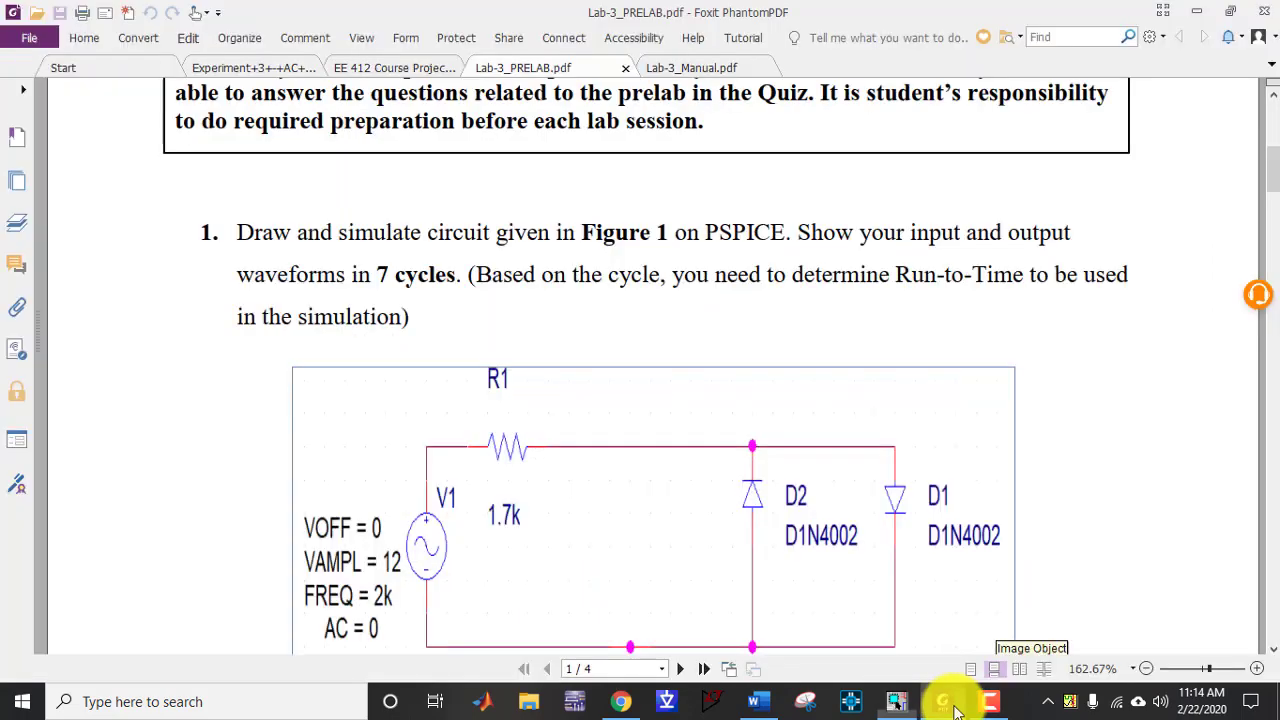
pyautogui.scroll(-8, 748, 413)
pyautogui.scroll(-8, 758, 478)
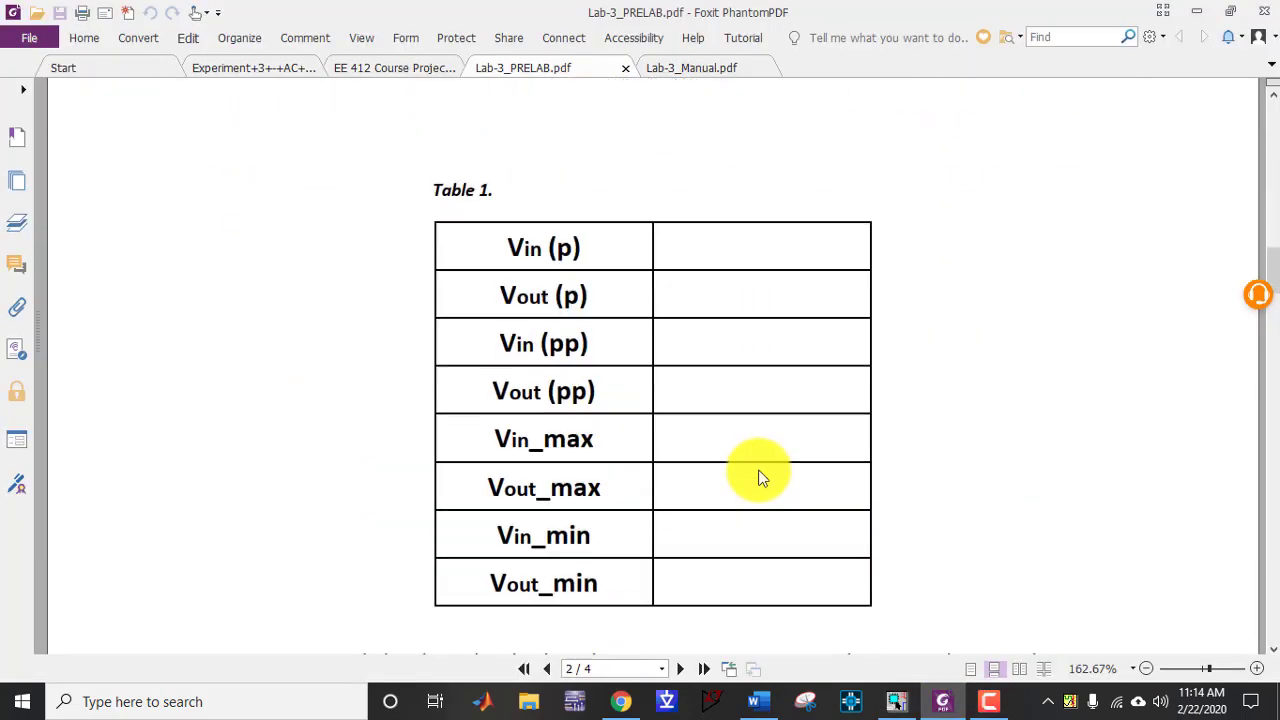
# Step: Run the PSpice simulation of the clipper circuit from OrCAD Capture and maximize the PSpice A/D results window
pyautogui.click(896, 701)
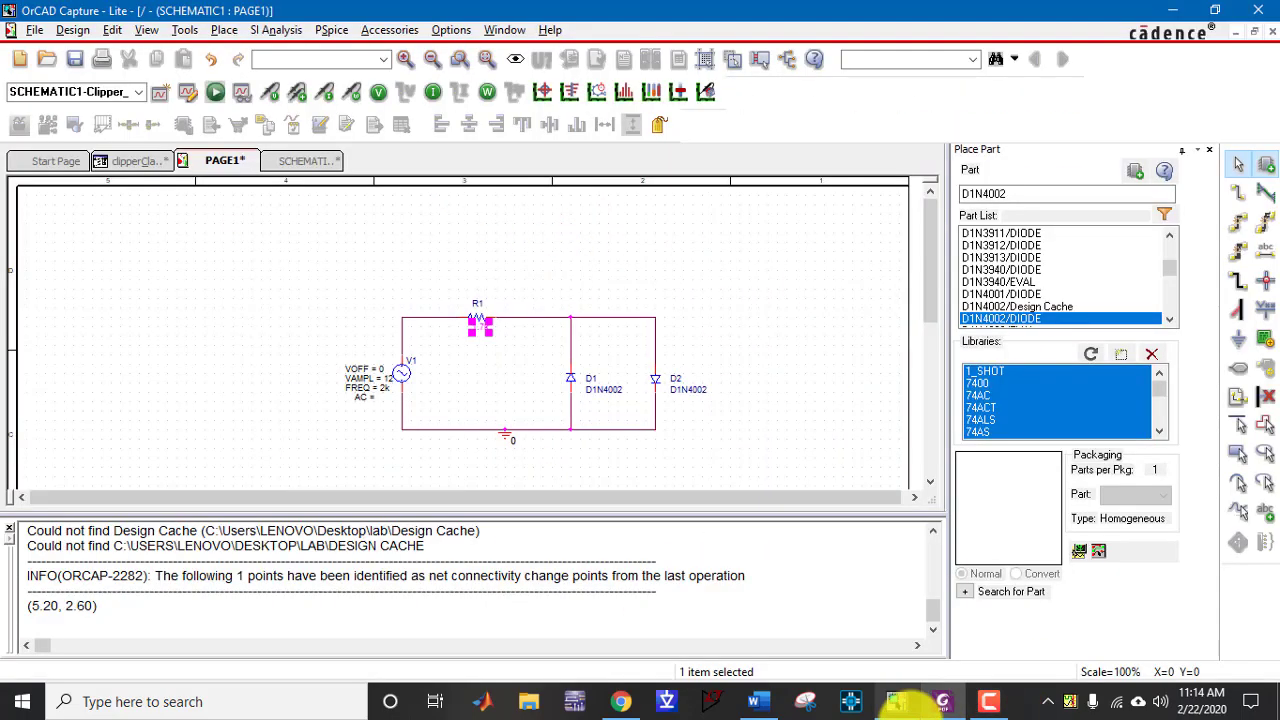
pyautogui.click(216, 93)
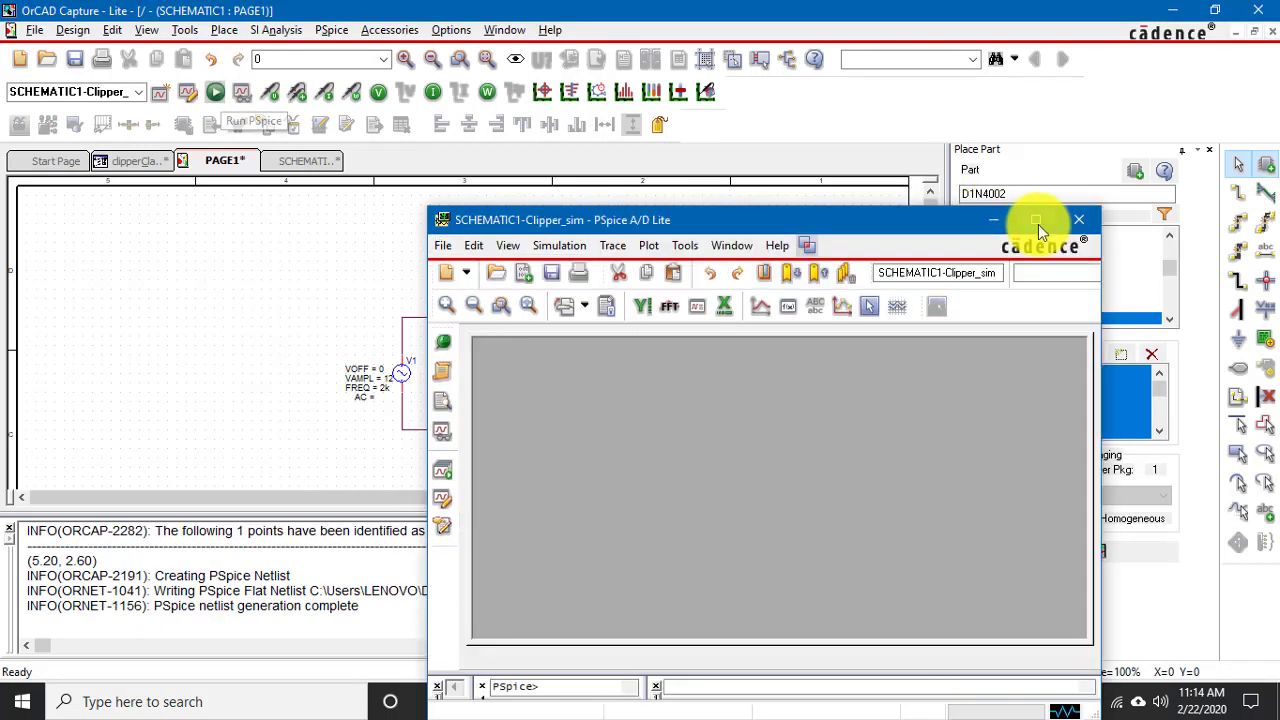
pyautogui.click(1036, 220)
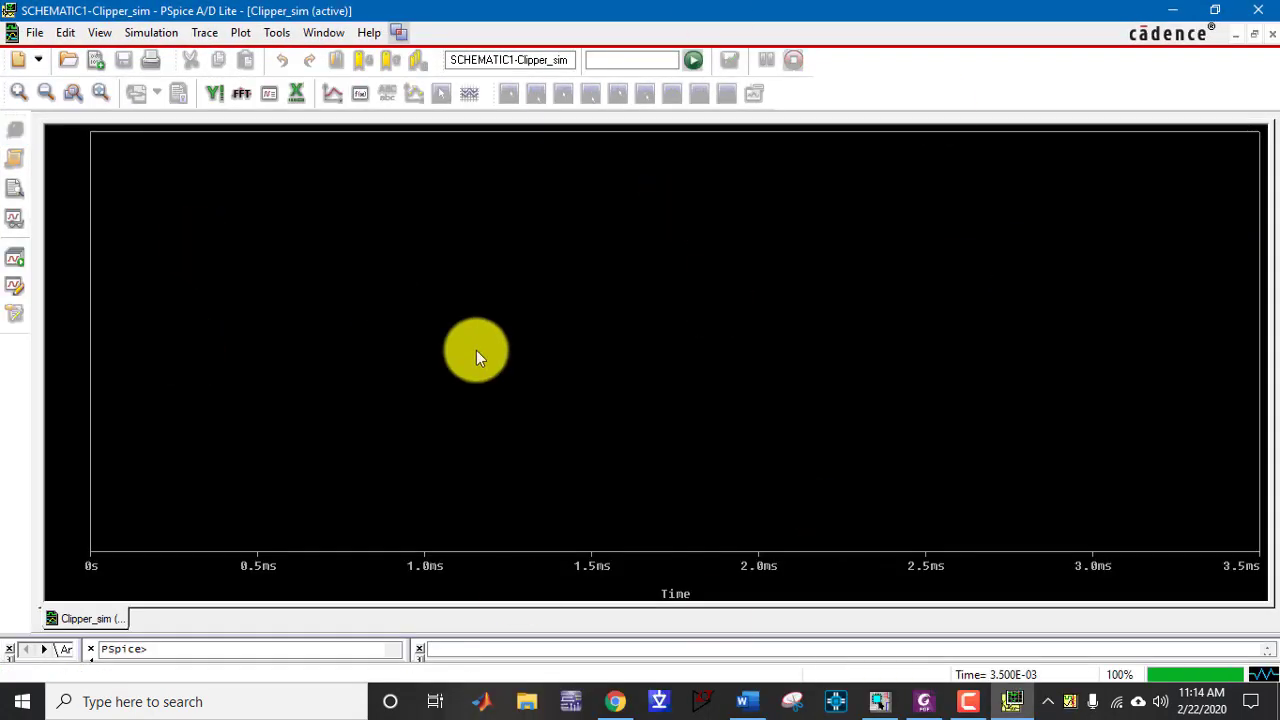
# Step: Place voltage markers on the source's upper wire and on the node above D1, then view both waveforms in PSpice A/D
pyautogui.click(880, 700)
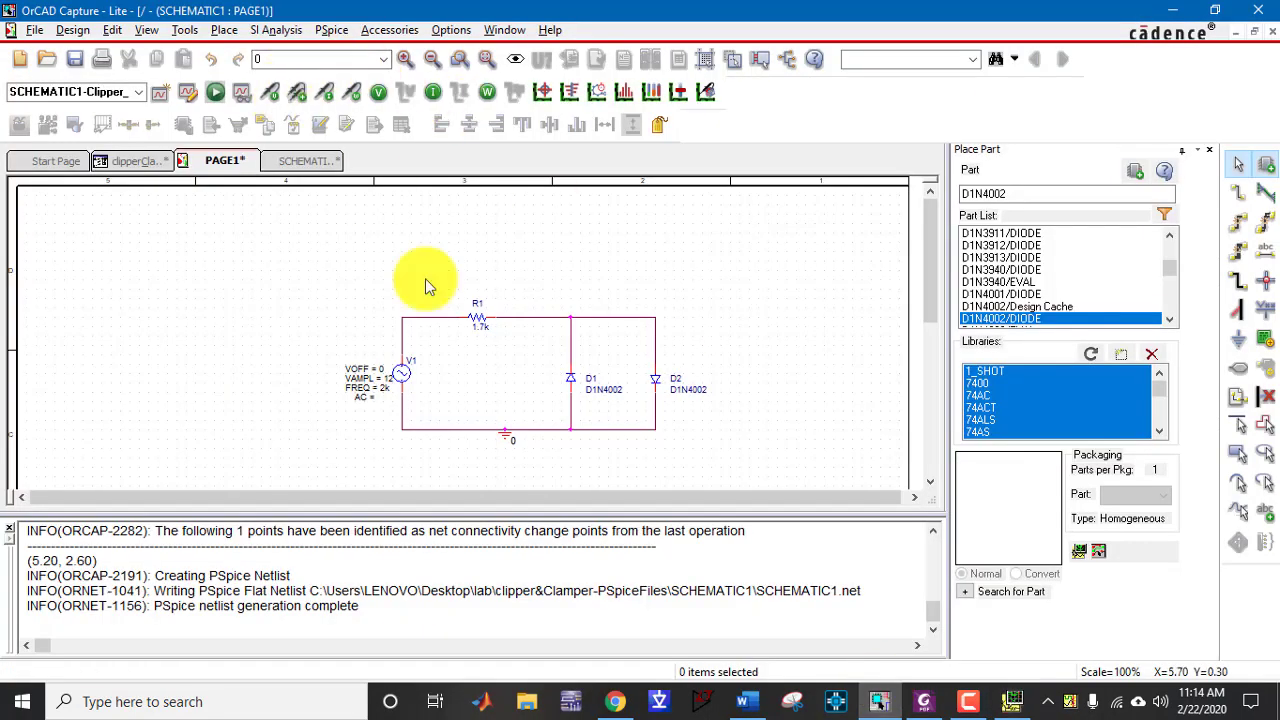
pyautogui.click(410, 328)
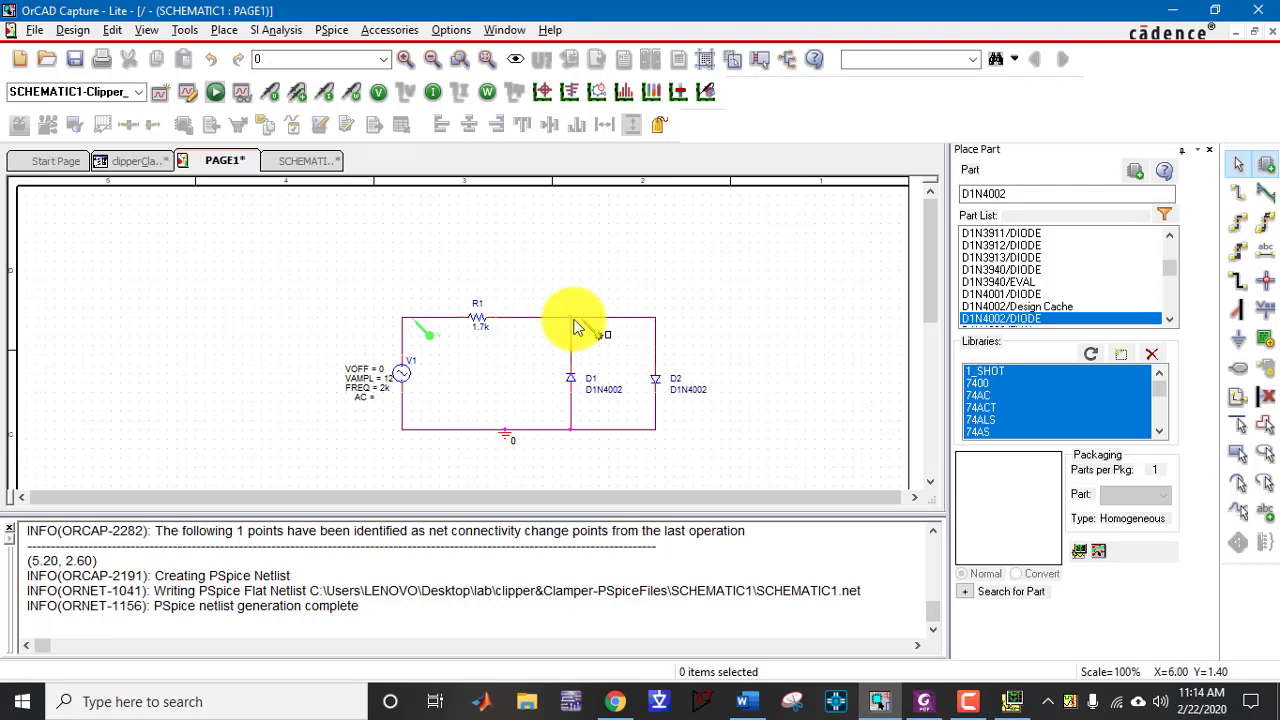
pyautogui.click(1012, 700)
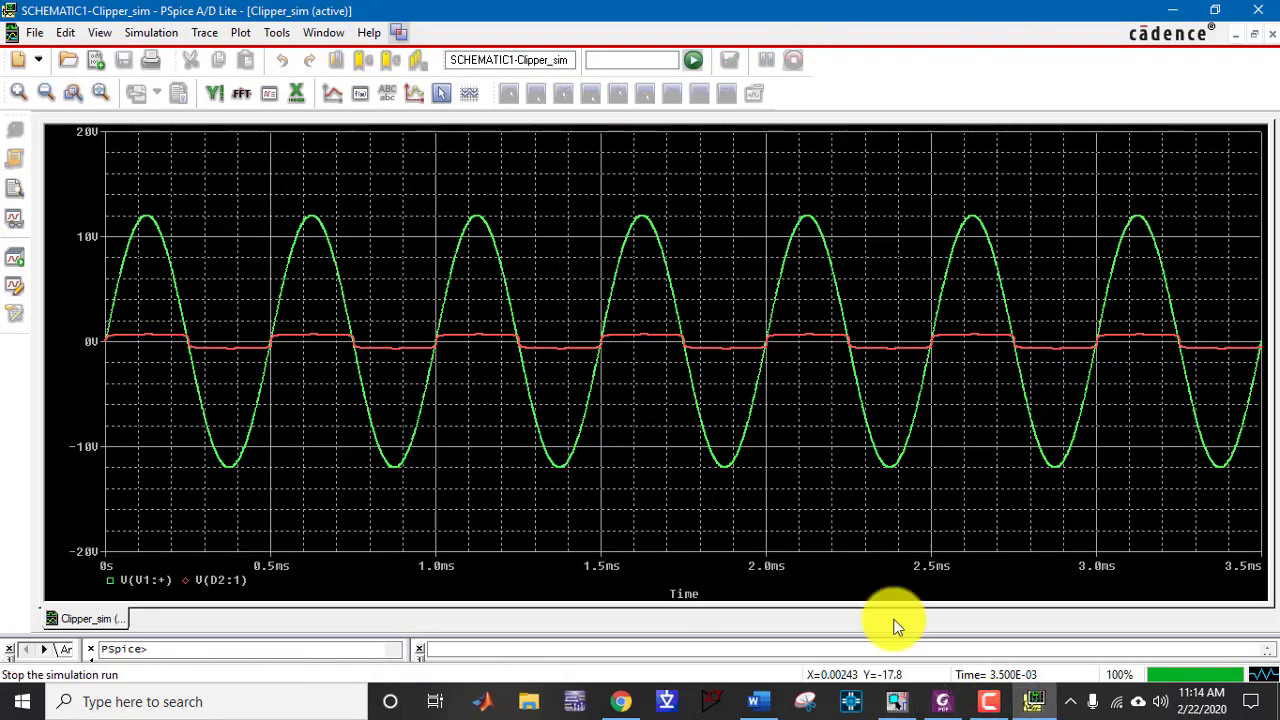
# Step: Check the Vin and Vout rows of the results table in Word, then return to the PSpice waveforms
pyautogui.click(757, 700)
pyautogui.scroll(-3, 757, 650)
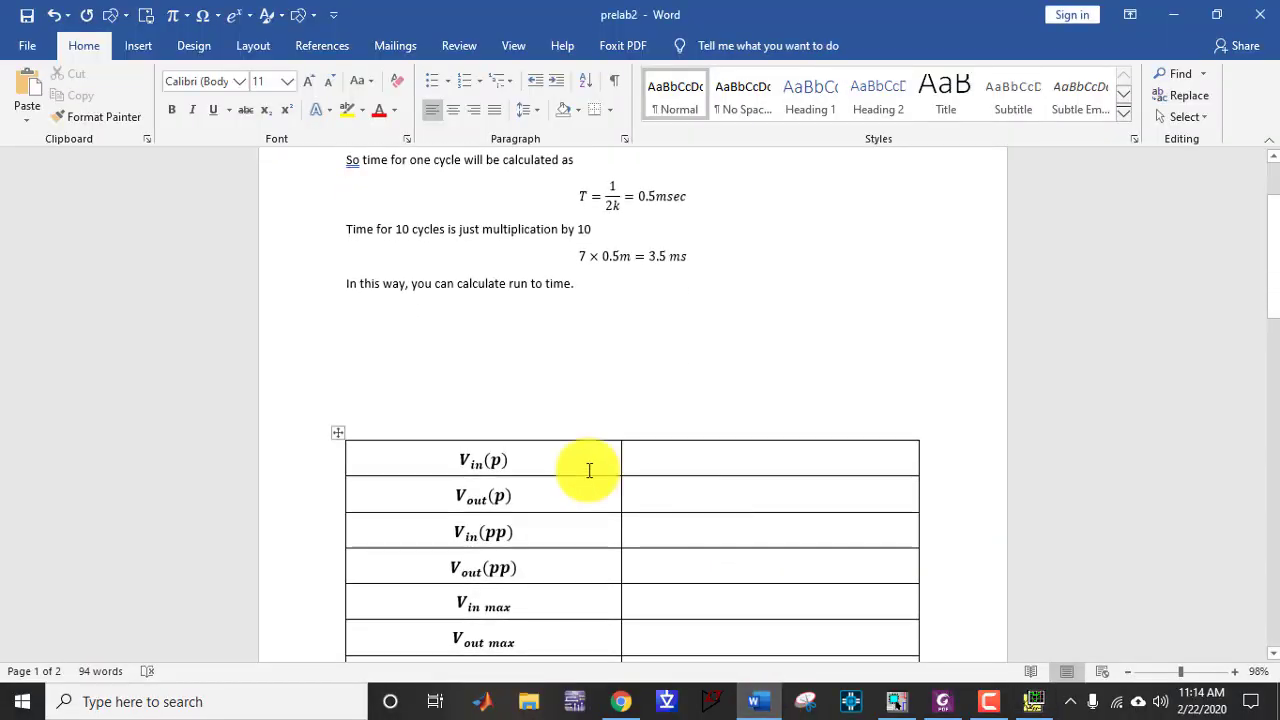
pyautogui.click(471, 466)
pyautogui.click(563, 506)
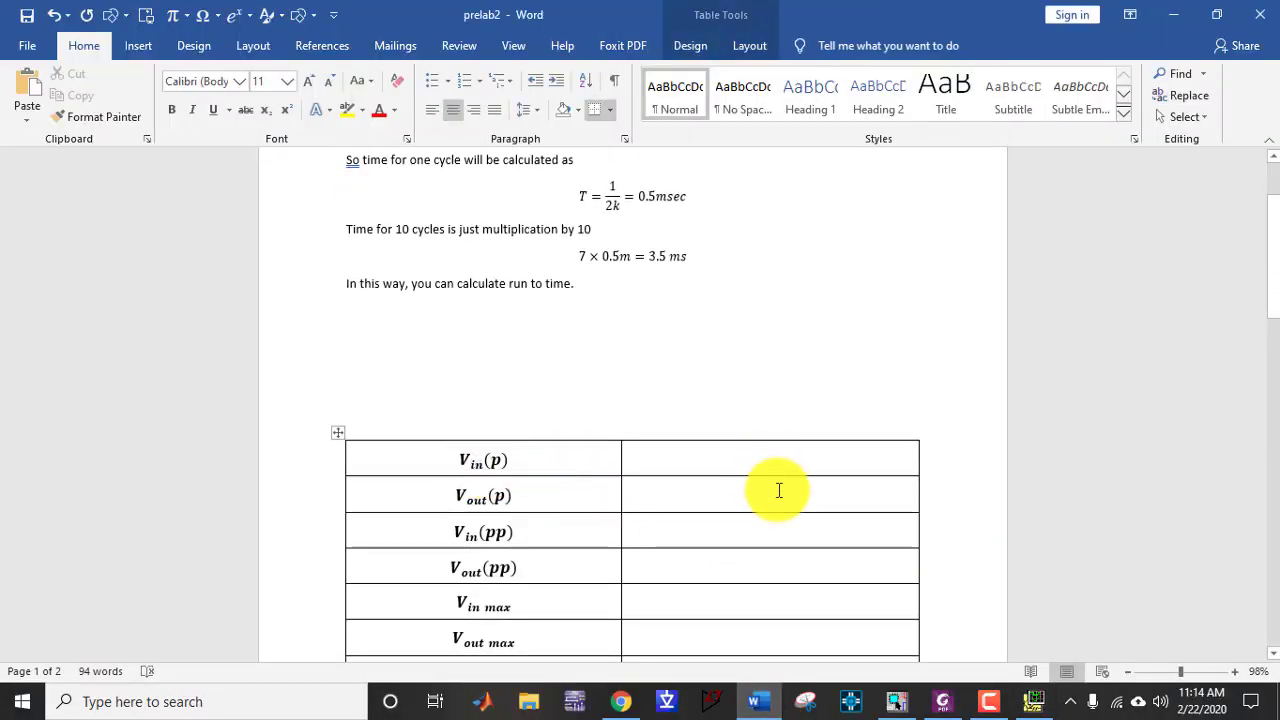
pyautogui.hotkey('alt', 'Tab')
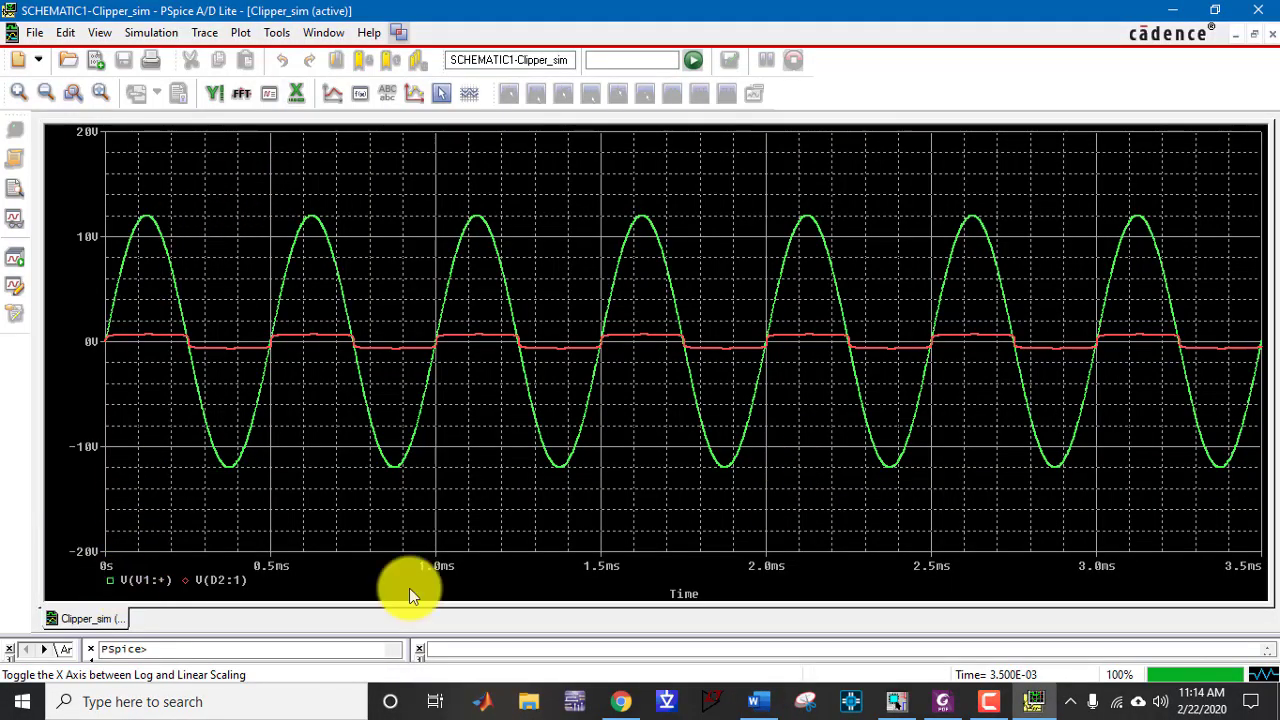
# Step: Remove the voltage marker above D1 in OrCAD Capture so that PSpice plots only the source voltage
pyautogui.click(896, 700)
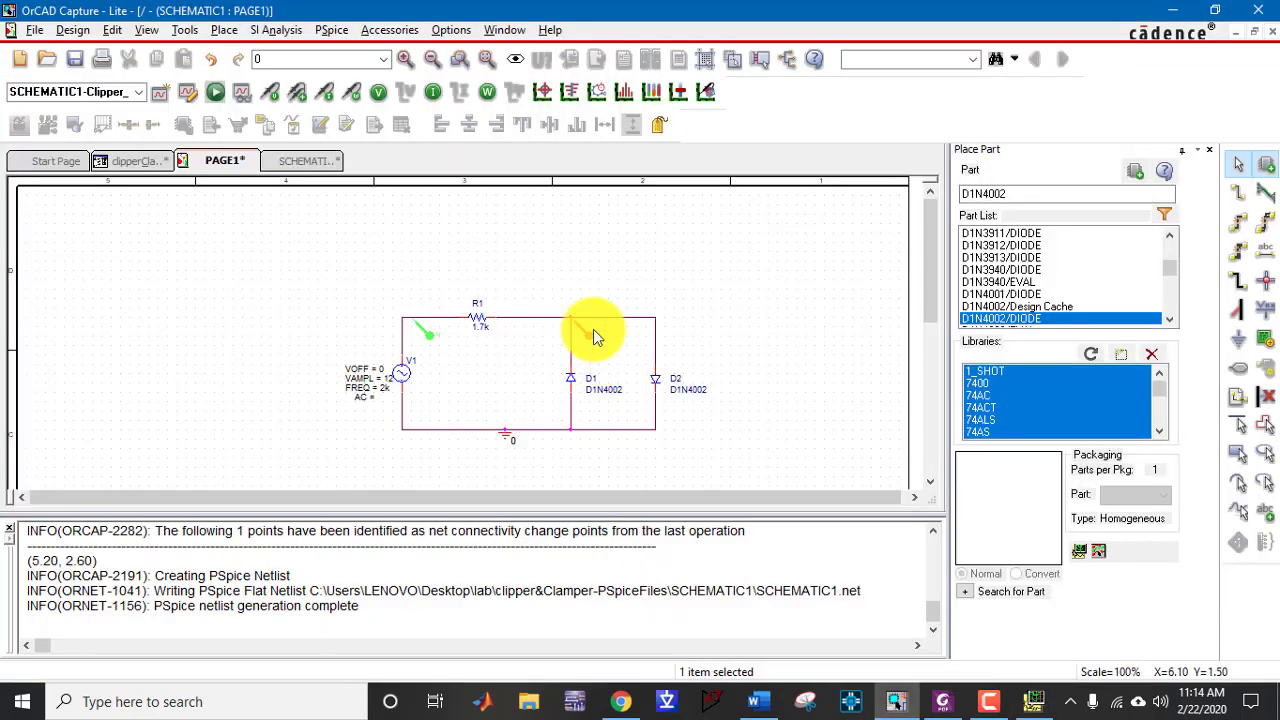
pyautogui.click(608, 357)
pyautogui.click(1036, 702)
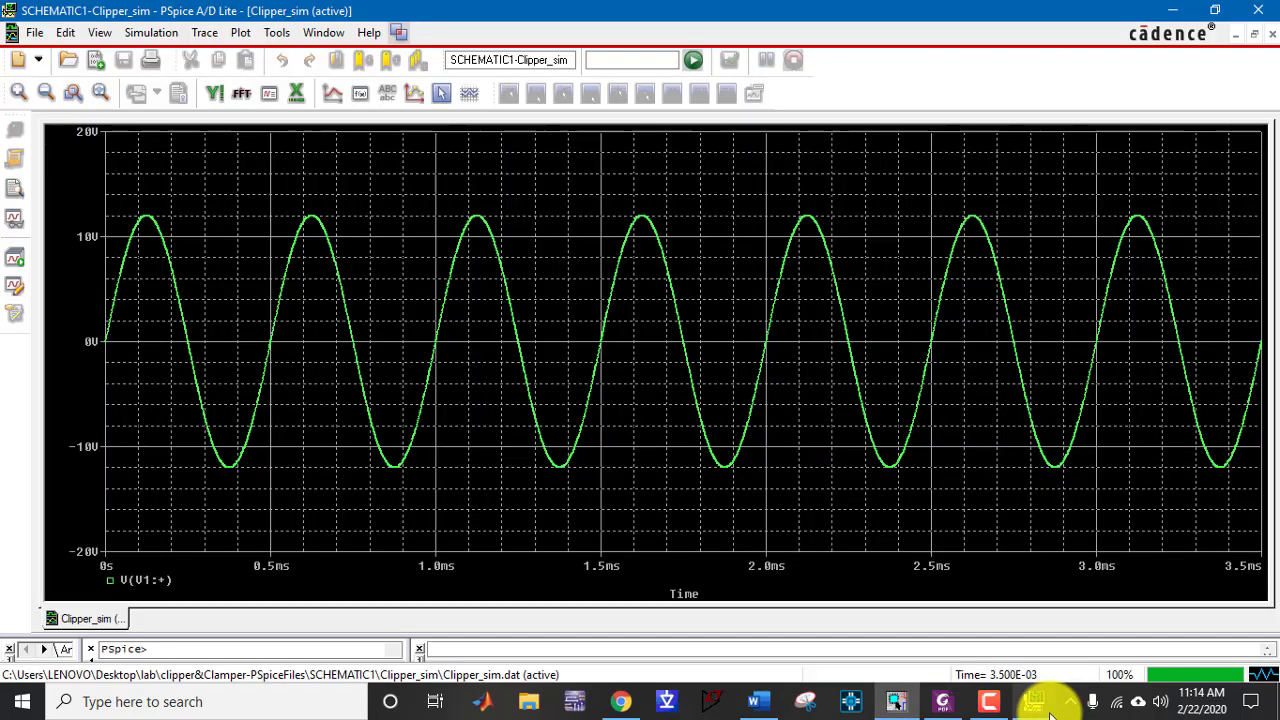
# Step: Check the results table in Word, then turn on the measurement cursor for the V(V1:+) trace in PSpice A/D
pyautogui.click(896, 700)
pyautogui.click(745, 699)
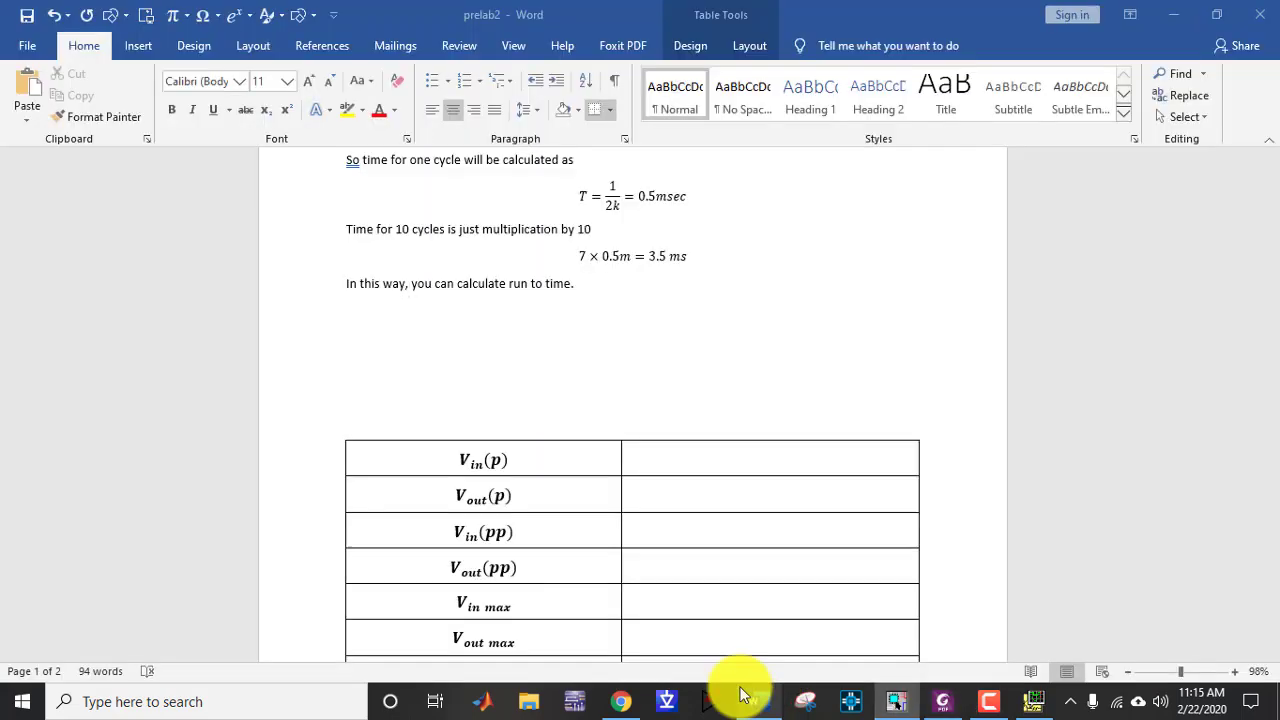
pyautogui.click(896, 700)
pyautogui.click(1036, 702)
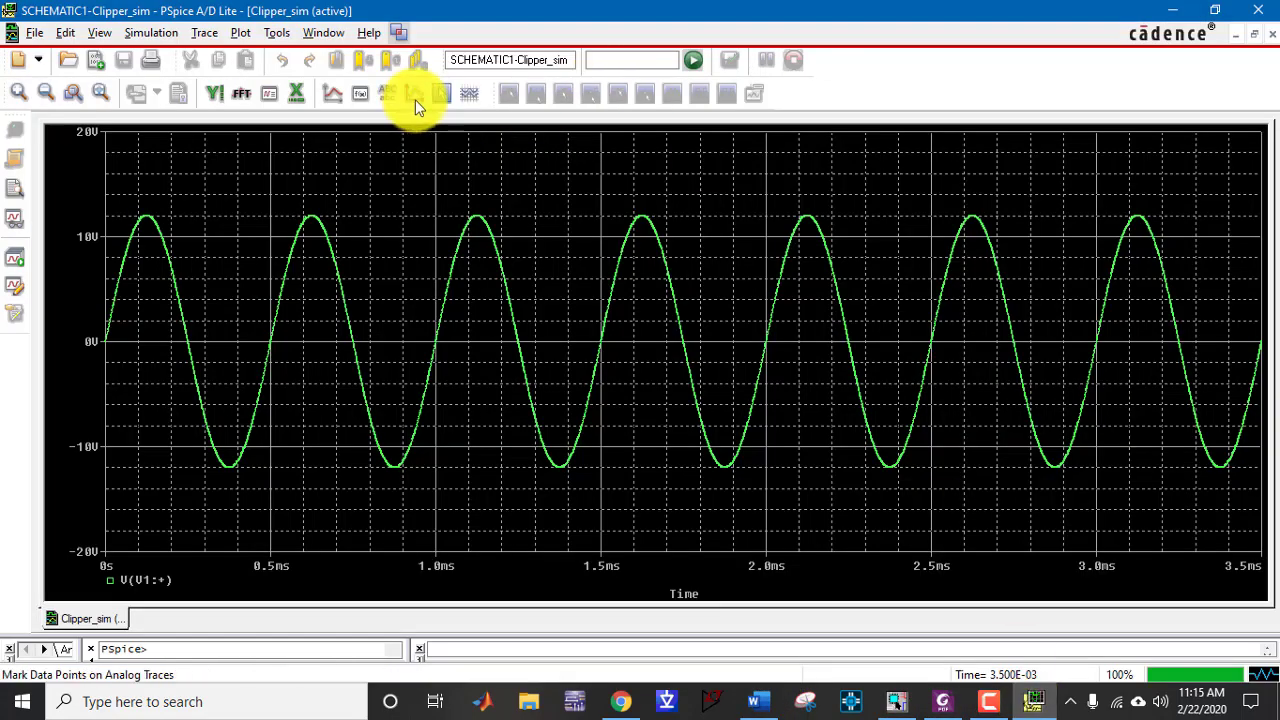
pyautogui.click(441, 93)
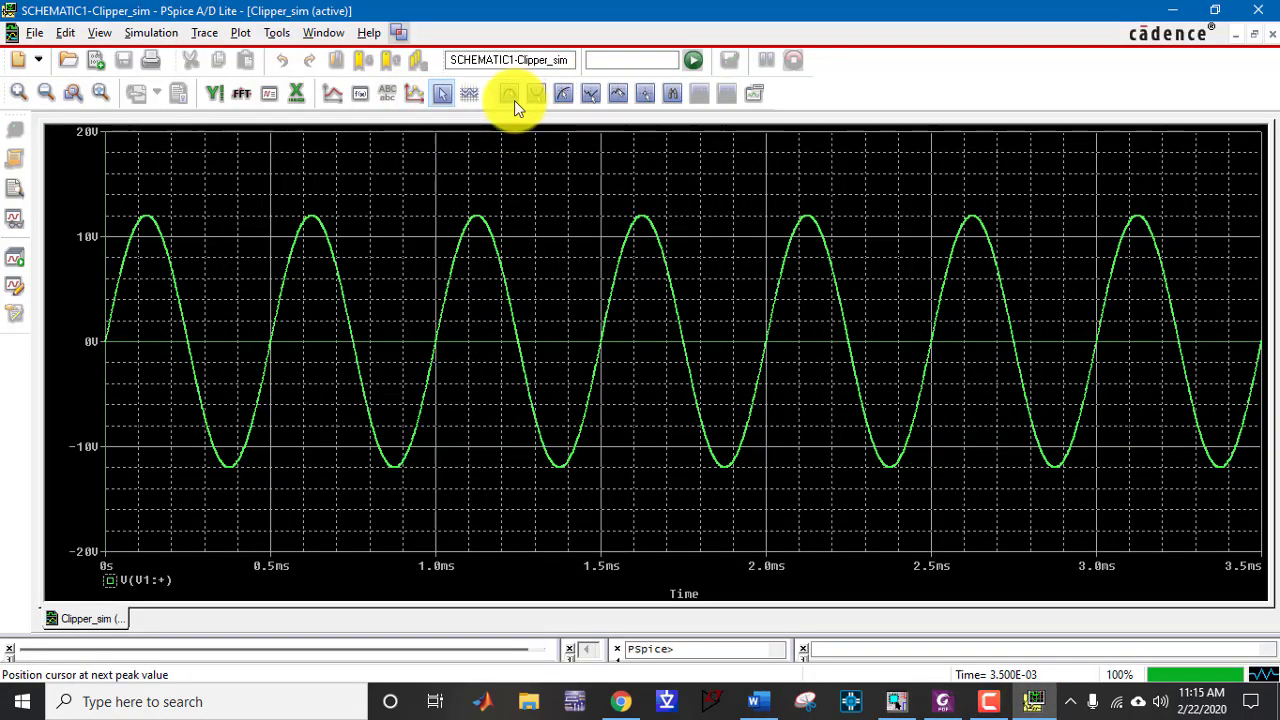
# Step: Label the first positive peak of the V(V1:+) trace, and enter 12 V in the Vin(p) row of the Word table
pyautogui.click(514, 100)
pyautogui.click(760, 101)
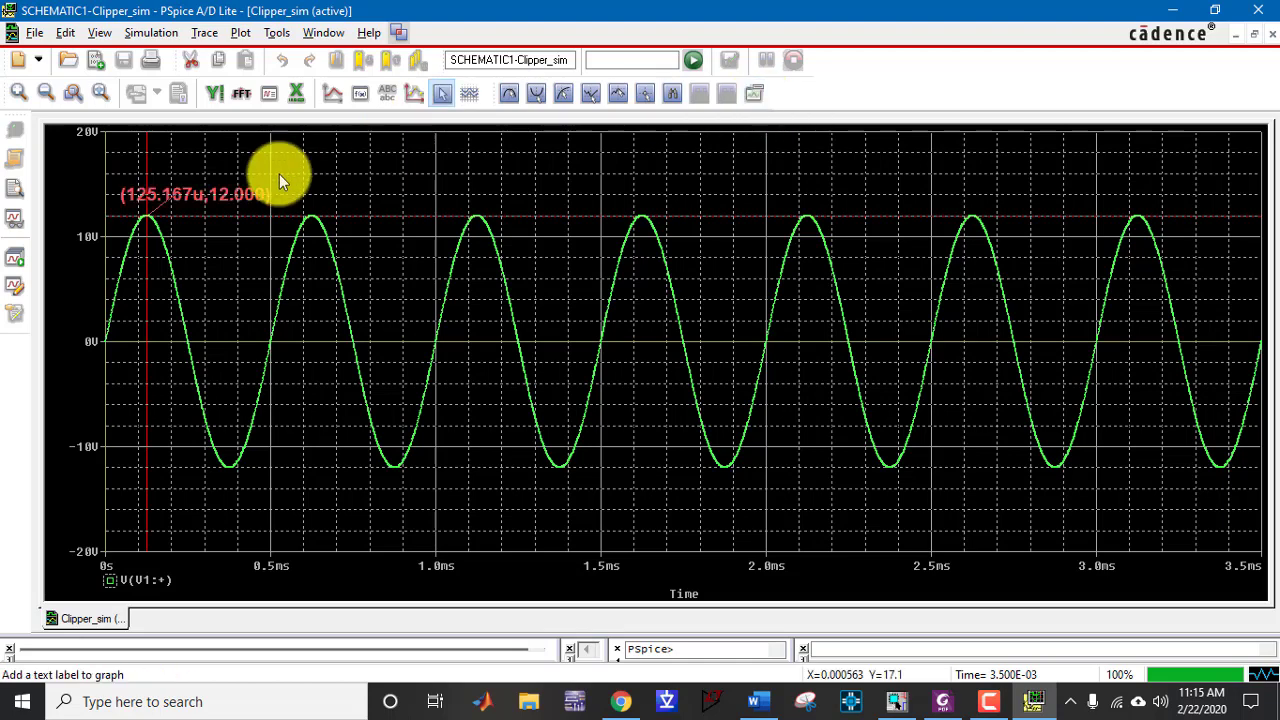
pyautogui.hotkey('alt', 'Tab')
pyautogui.hotkey('alt', 'Tab')
pyautogui.hotkey('alt', 'Tab')
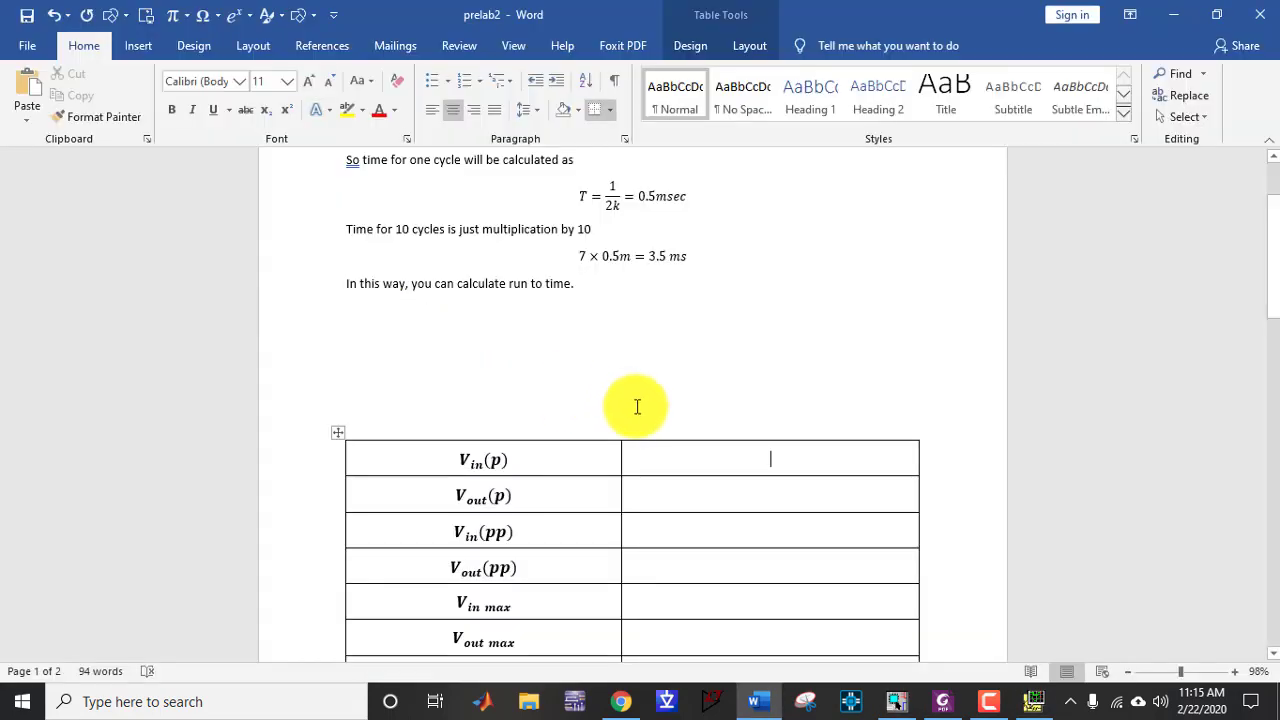
pyautogui.click(758, 464)
pyautogui.write('12')
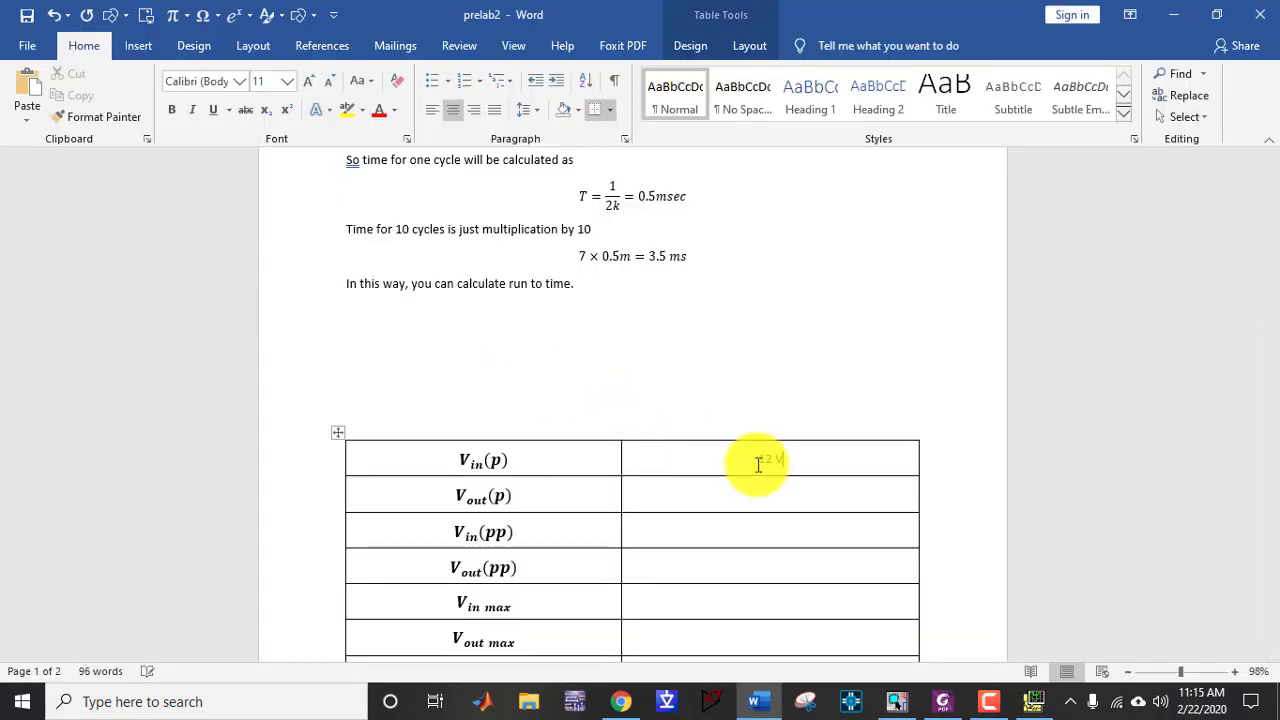
pyautogui.write(' V')
# Step: Switch back to PSpice A/D, label the first negative peak of V(V1:+), and move that label below the waveform
pyautogui.click(768, 491)
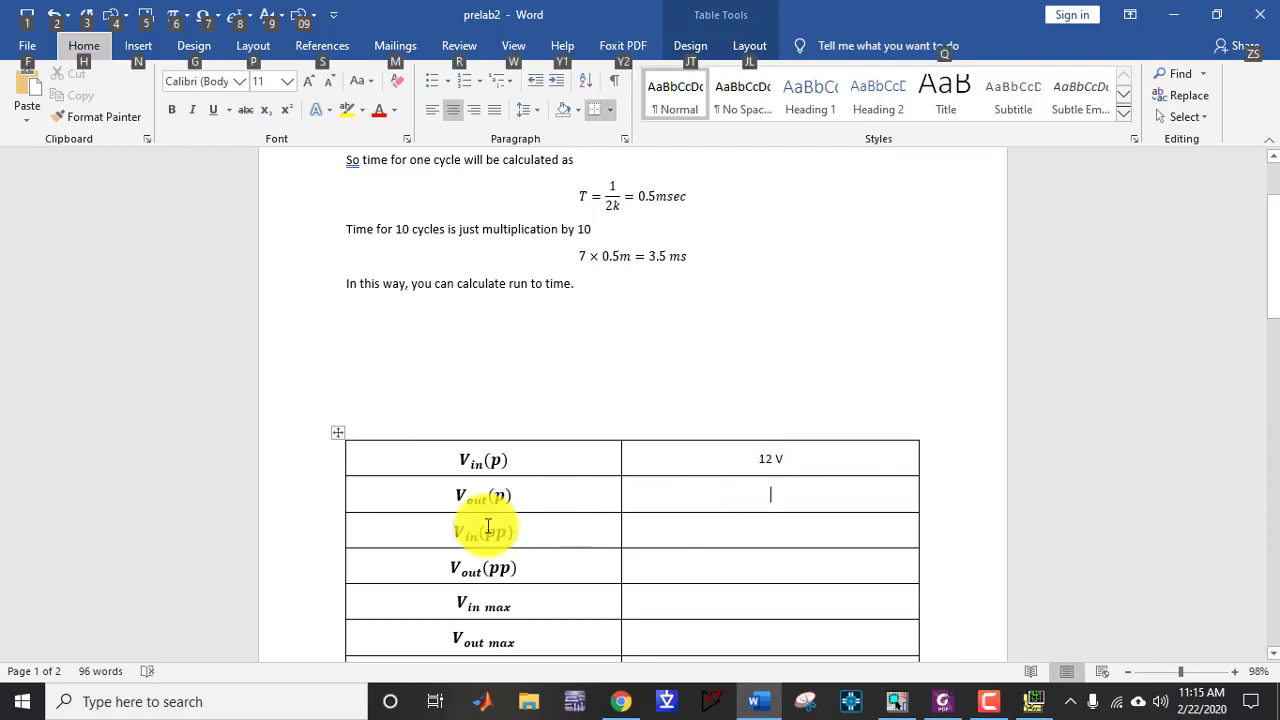
pyautogui.click(466, 525)
pyautogui.click(777, 532)
pyautogui.hotkey('alt', 'Tab')
pyautogui.hotkey('alt', 'Tab')
pyautogui.hotkey('alt', 'Tab')
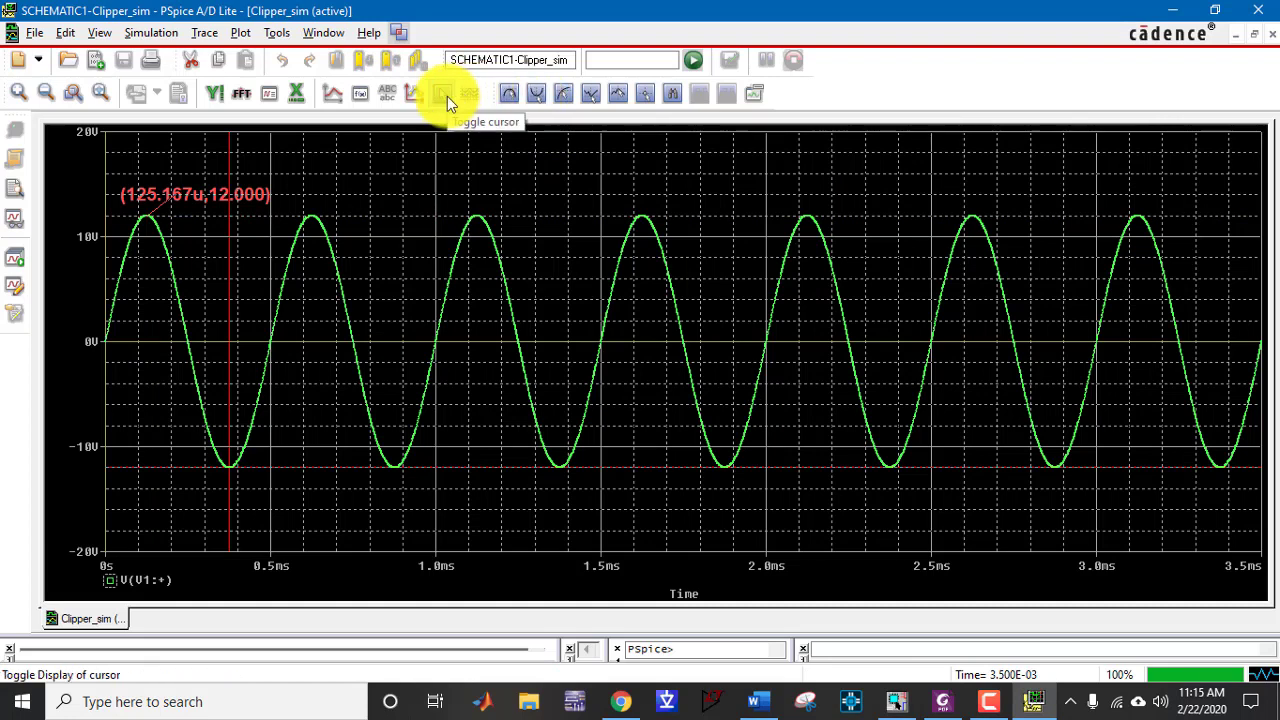
pyautogui.click(754, 93)
pyautogui.click(357, 408)
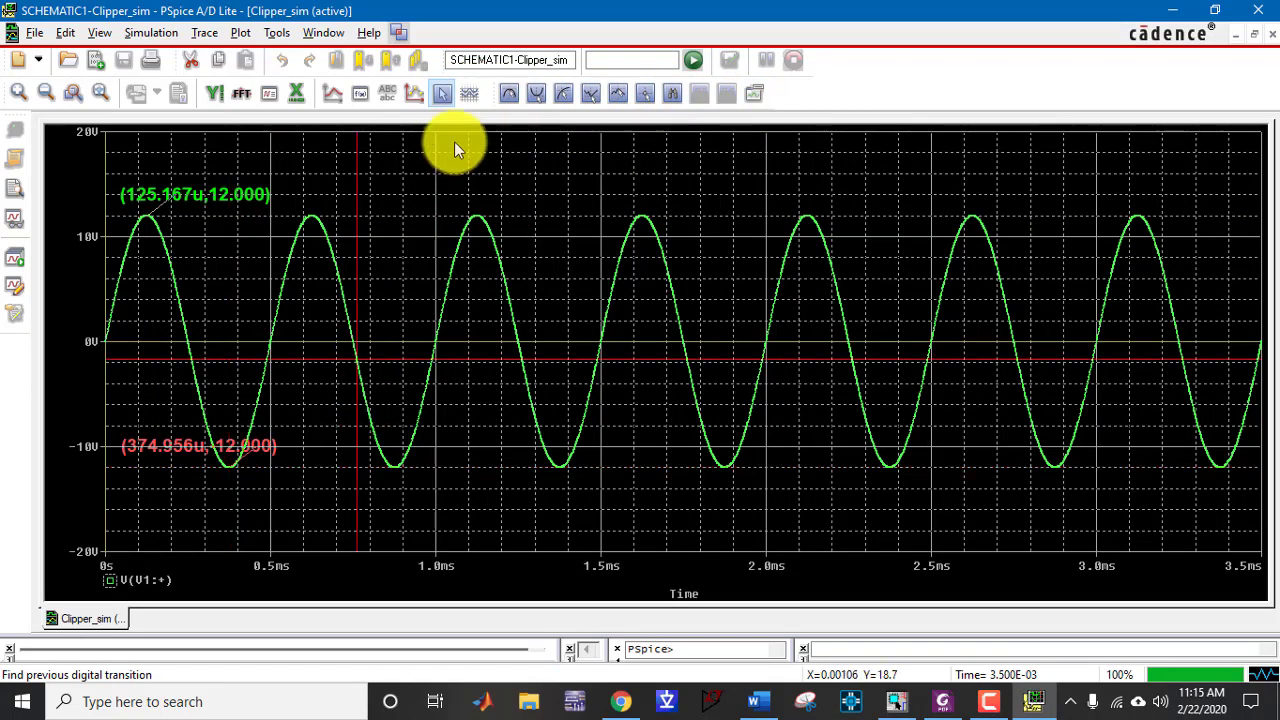
pyautogui.click(442, 93)
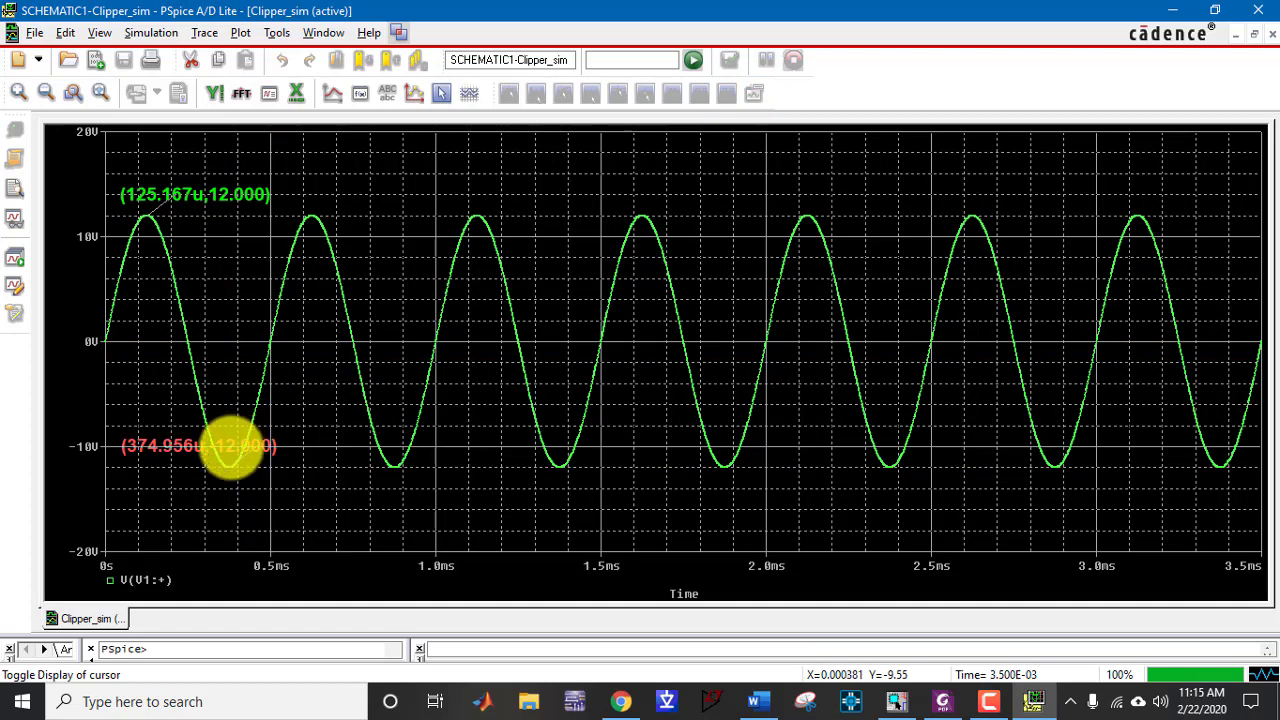
pyautogui.moveTo(230, 448); pyautogui.dragTo(310, 480)
# Step: Enter 12 – (-12) =24 in the Vin(pp) row of the Word table
pyautogui.hotkey('alt', 'Tab')
pyautogui.hotkey('alt', 'Tab')
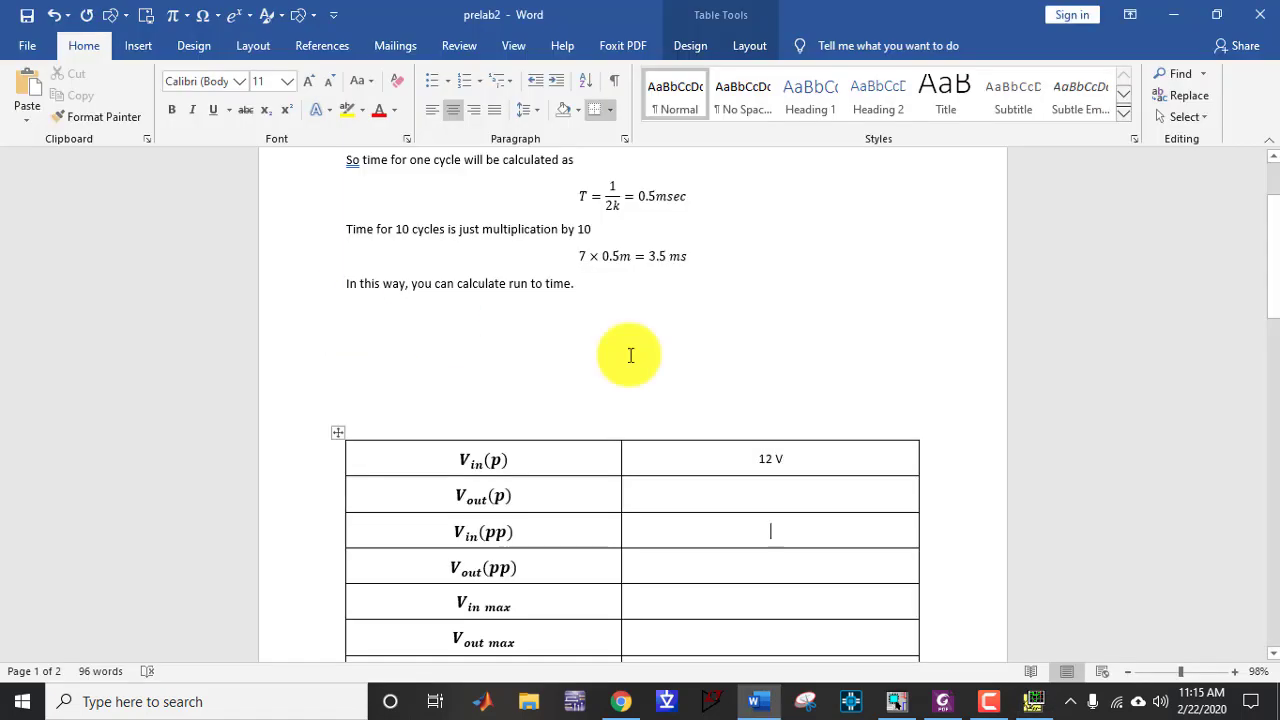
pyautogui.write('12 – (-12) =24')
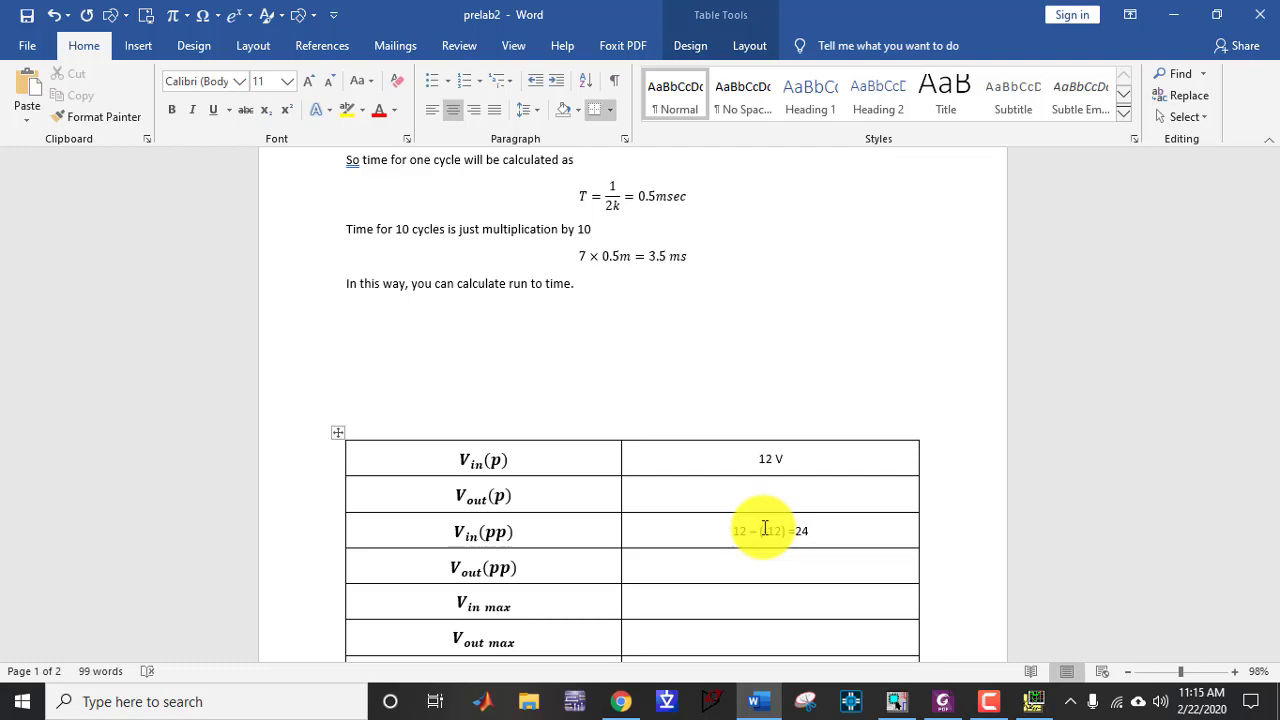
# Step: Enlarge the cursor data pane in PSpice A/D and read the V(V1:+) value with the cursor on its first positive peak
pyautogui.hotkey('alt', 'Tab')
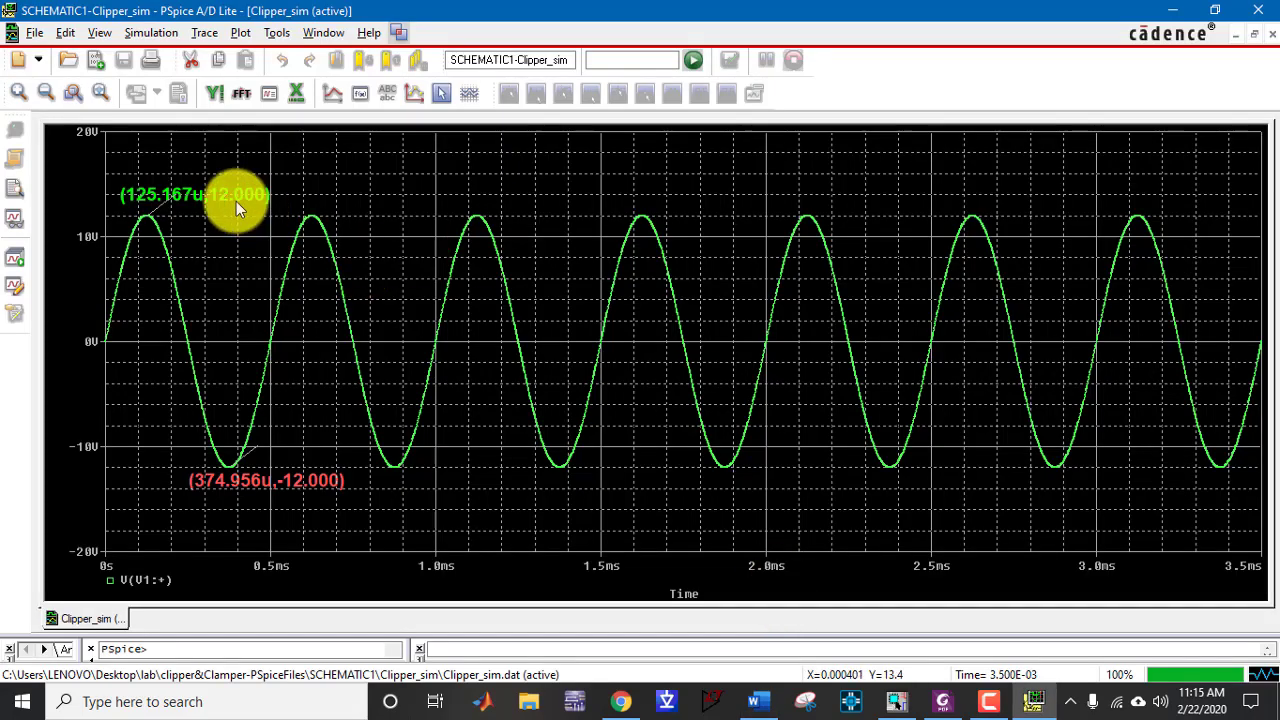
pyautogui.moveTo(473, 638); pyautogui.dragTo(491, 548)
pyautogui.click(432, 97)
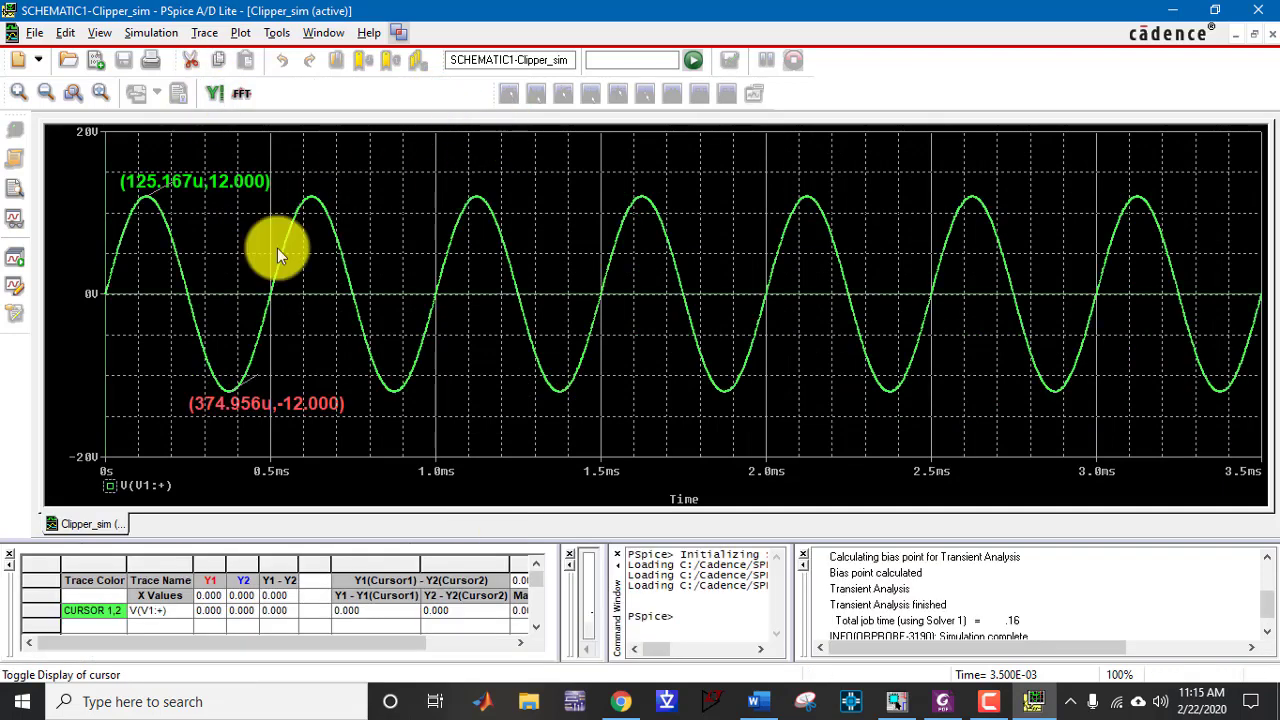
pyautogui.click(149, 254)
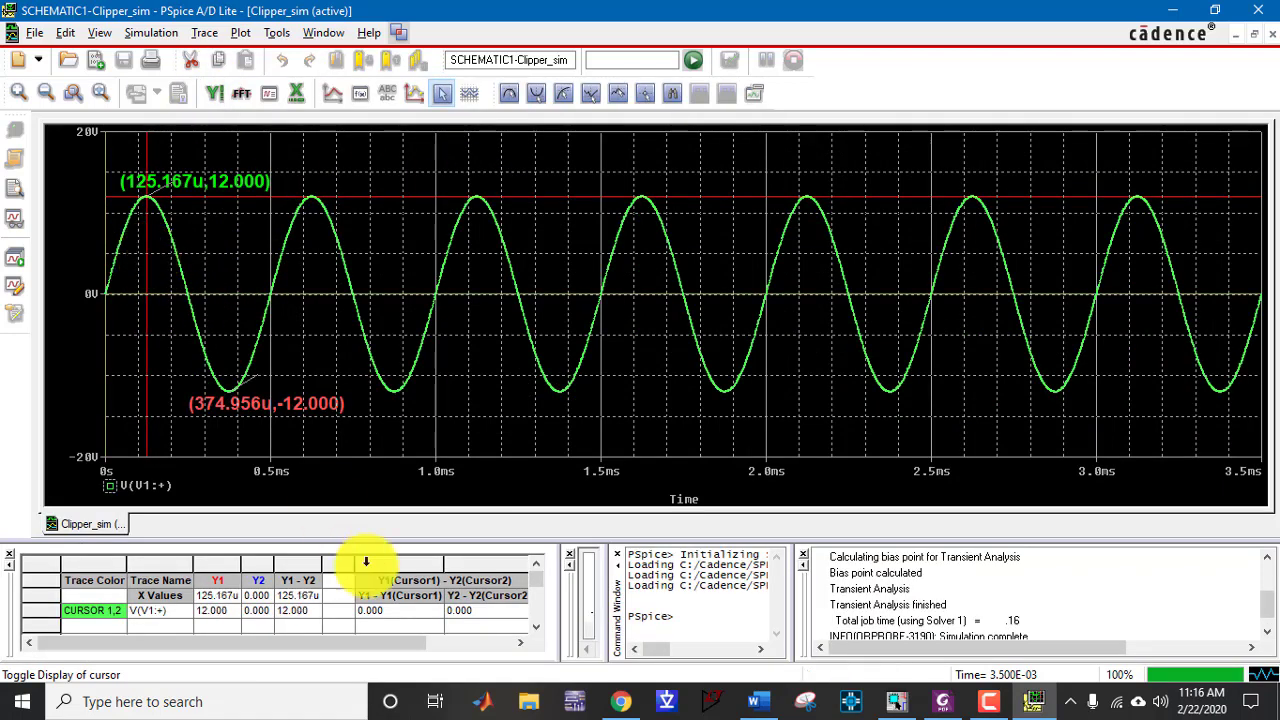
pyautogui.moveTo(394, 643); pyautogui.dragTo(482, 643)
# Step: Enter 12 V in the Vin max row of the Word table and append the unit V to the Vin(pp) result
pyautogui.hotkey('alt', 'Tab')
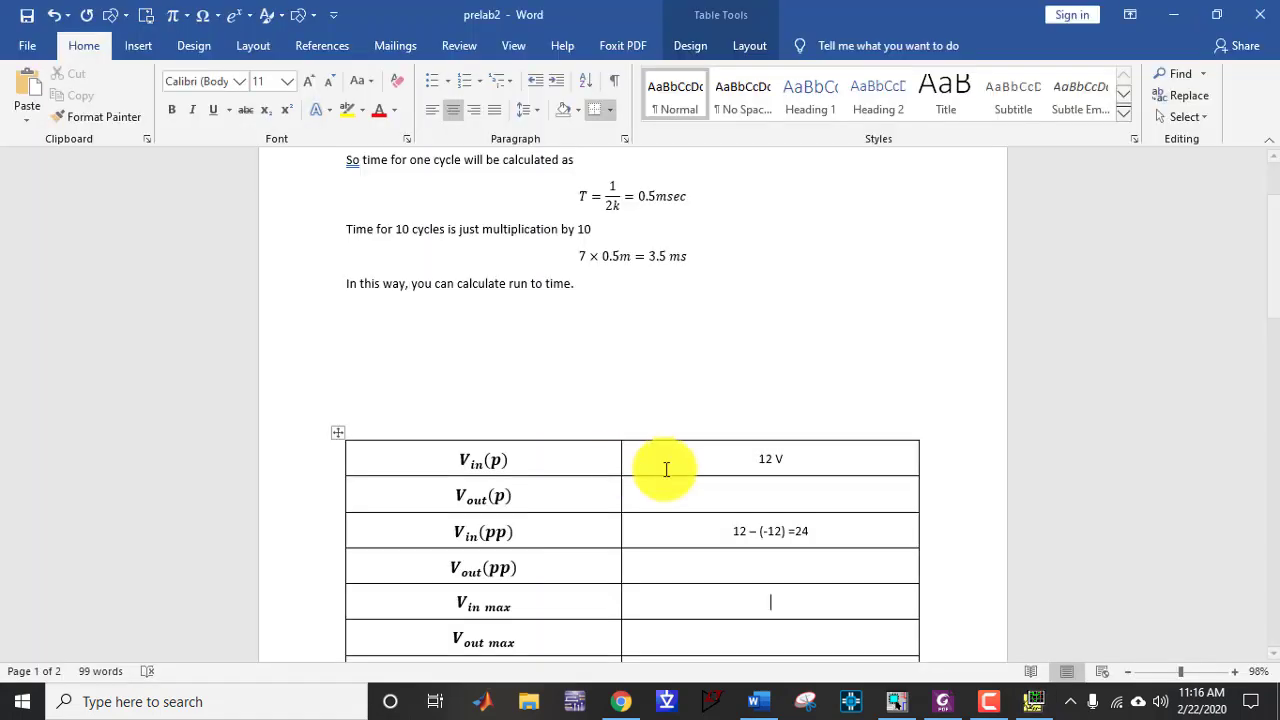
pyautogui.write('12 ')
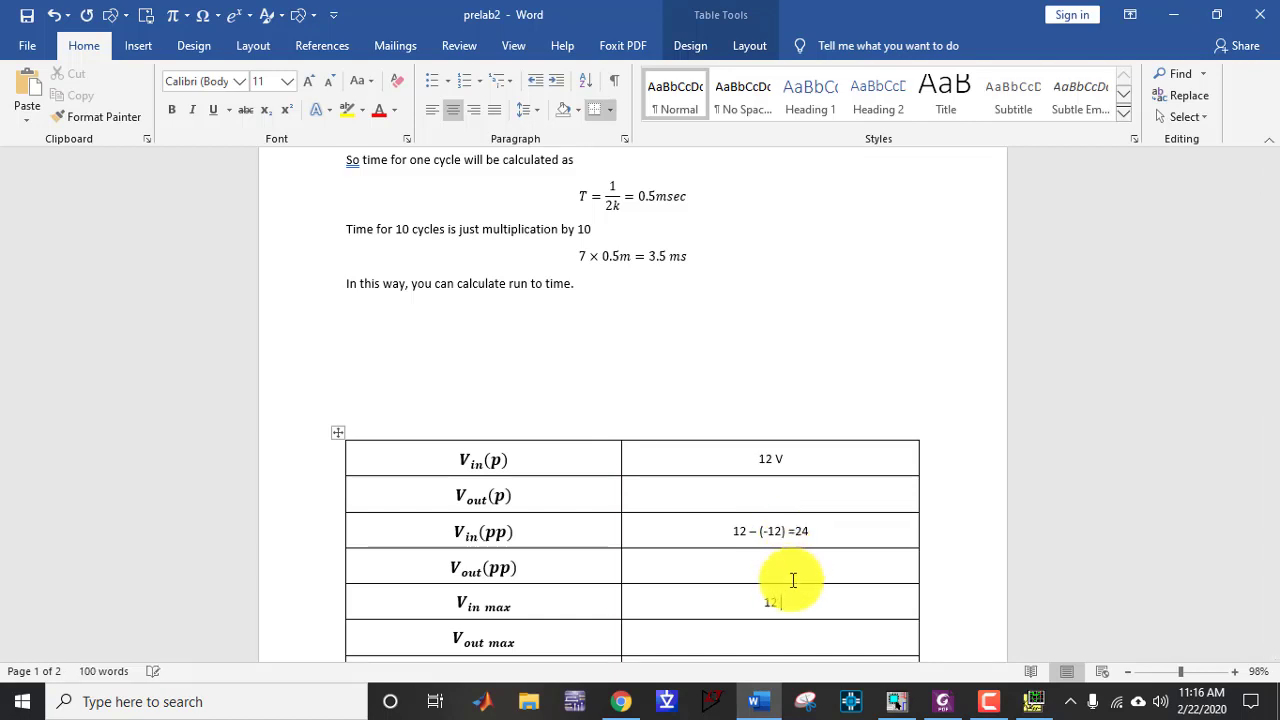
pyautogui.write('V V')
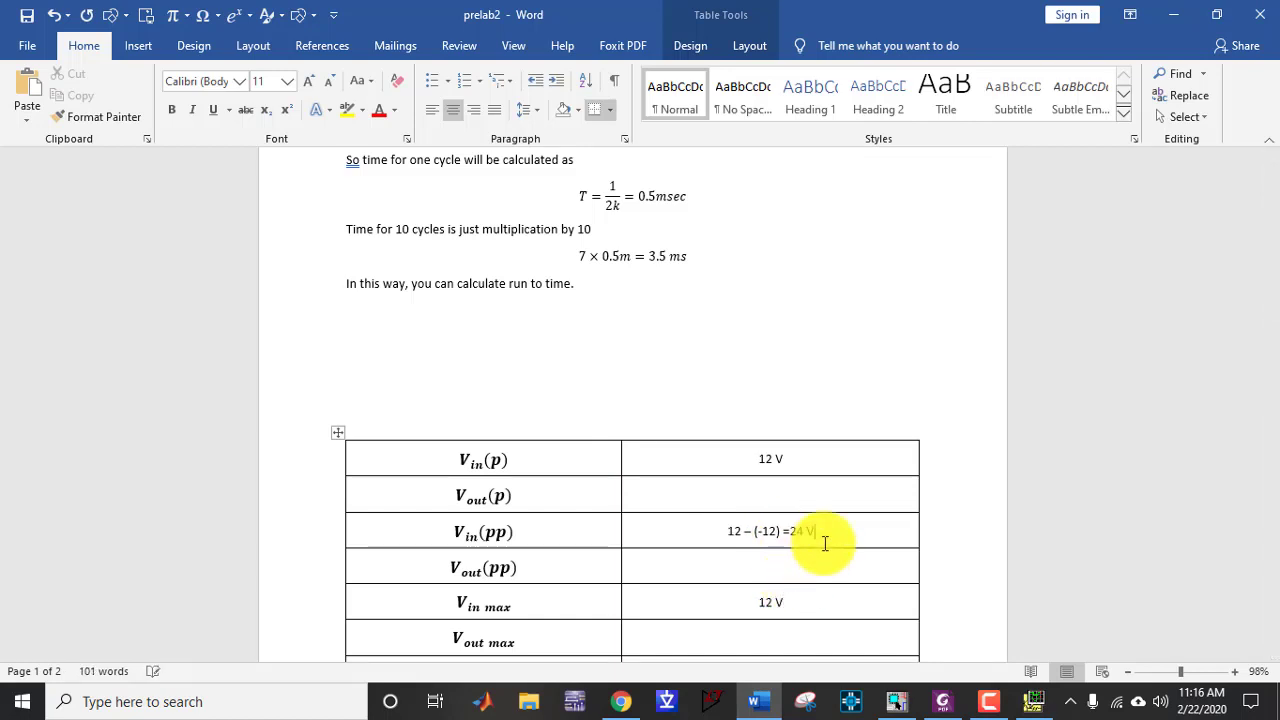
# Step: Enter -12 V in the Vin min row of the table
pyautogui.scroll(-3, 825, 543)
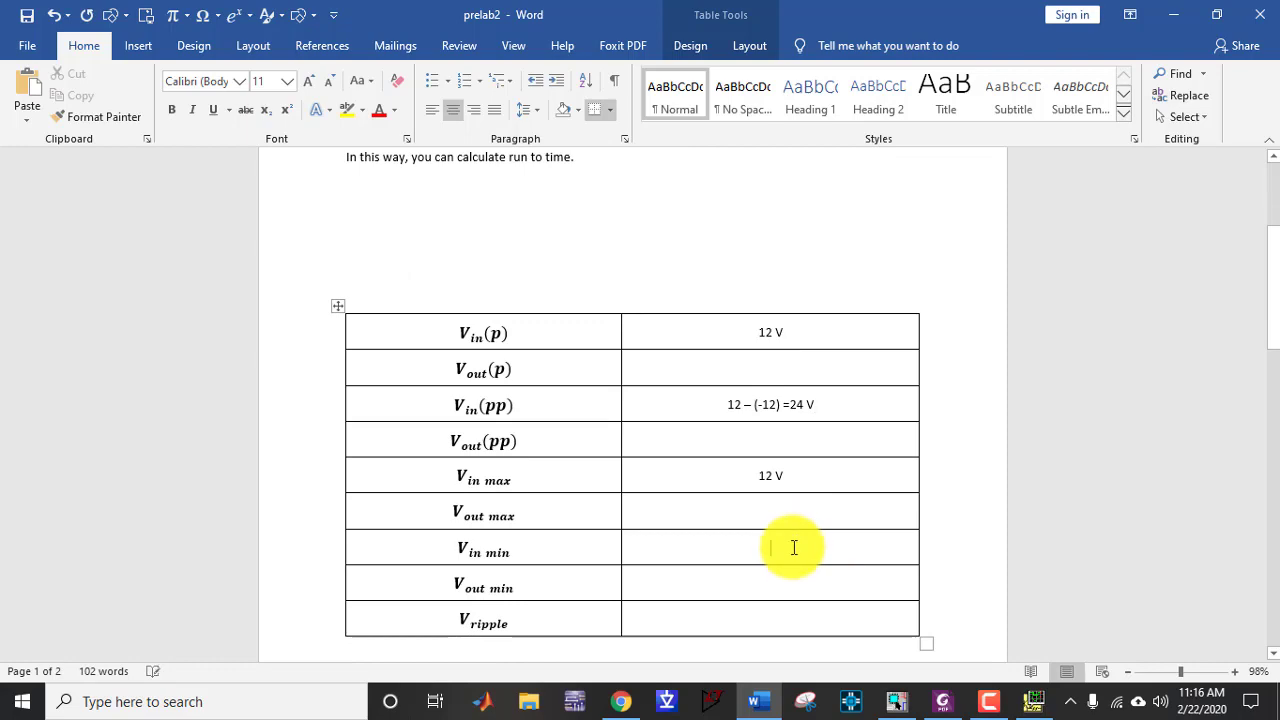
pyautogui.click(796, 552)
pyautogui.write('-12 V')
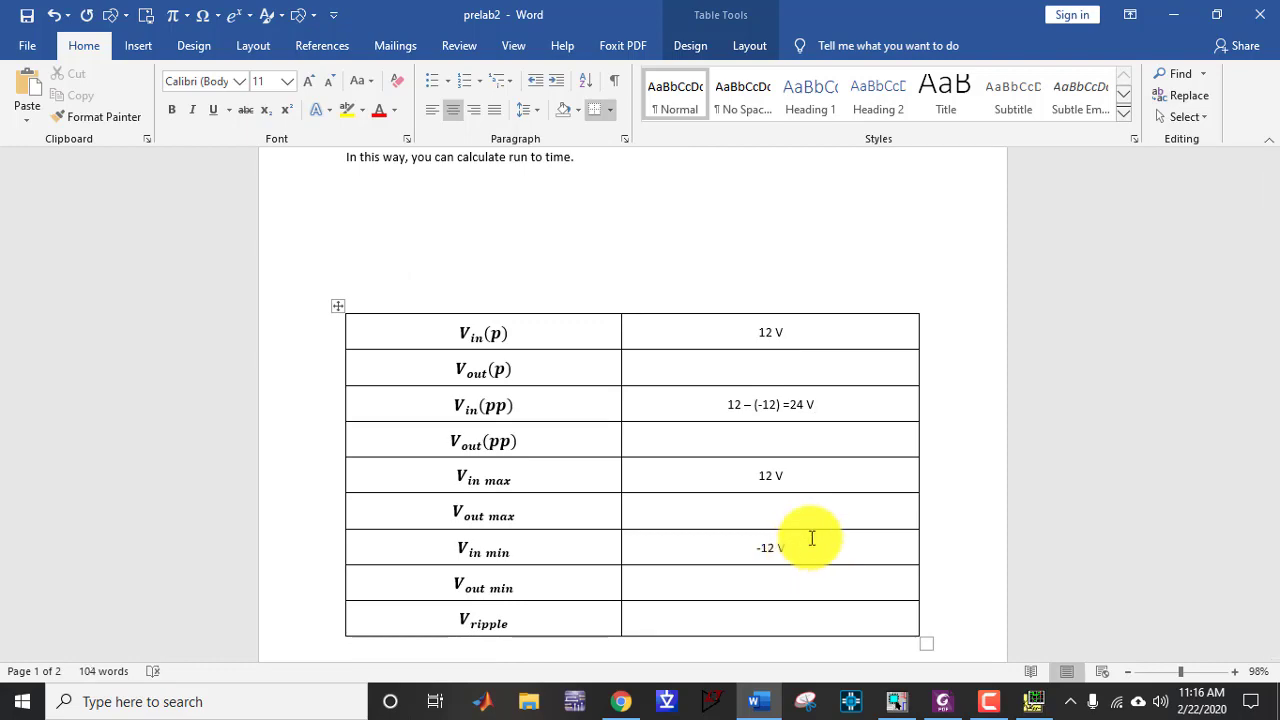
pyautogui.click(814, 513)
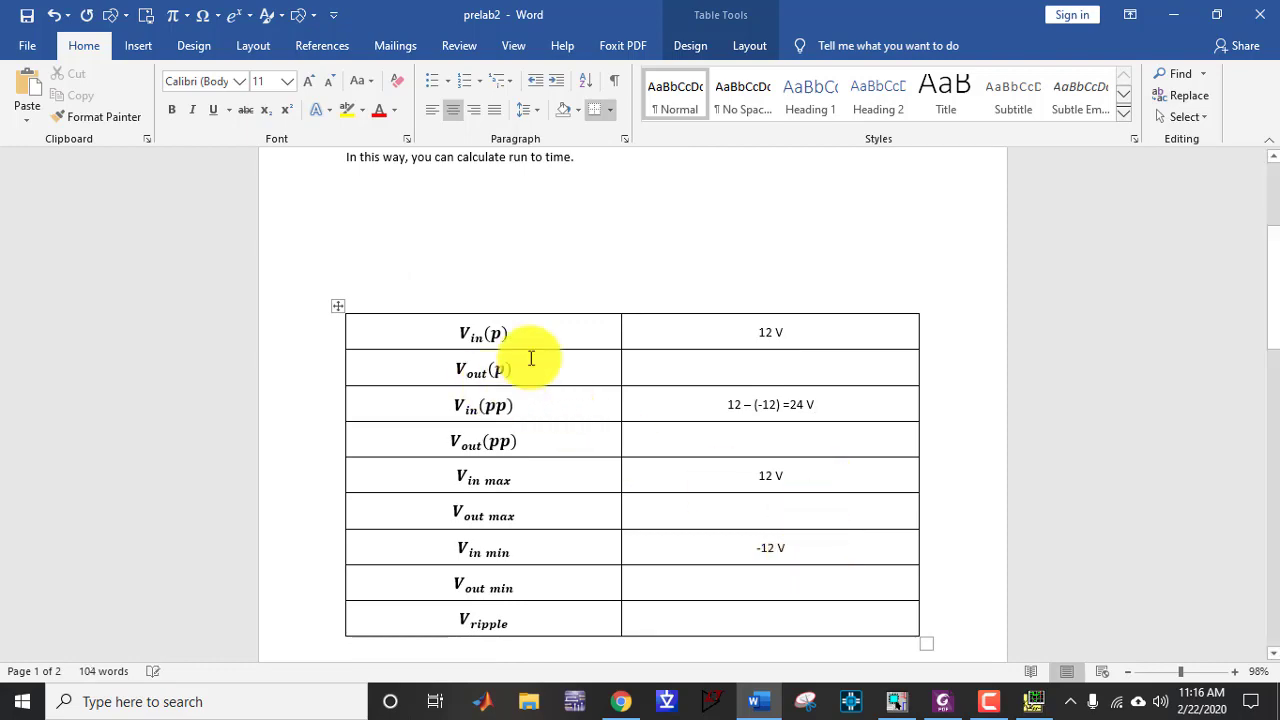
# Step: Replace the source voltage marker in OrCAD Capture with one on the node above D1, and view the output waveform in PSpice A/D
pyautogui.hotkey('alt', 'Tab')
pyautogui.click(896, 700)
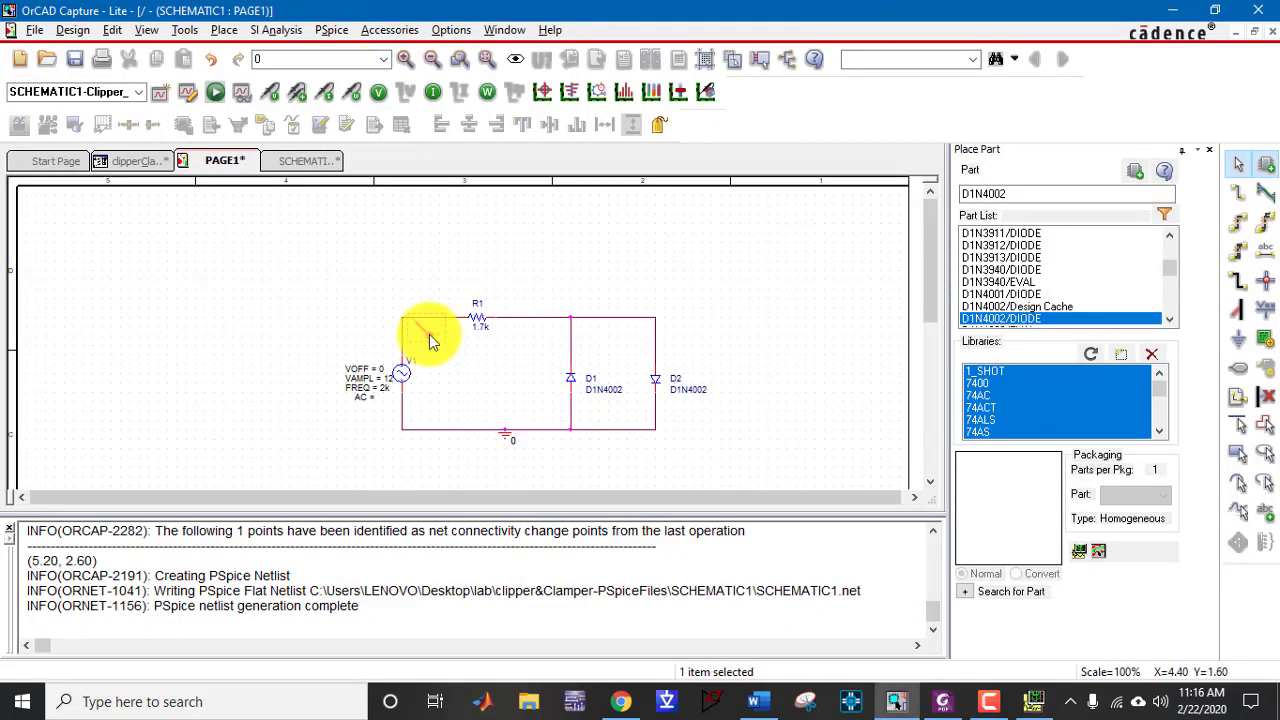
pyautogui.click(428, 340)
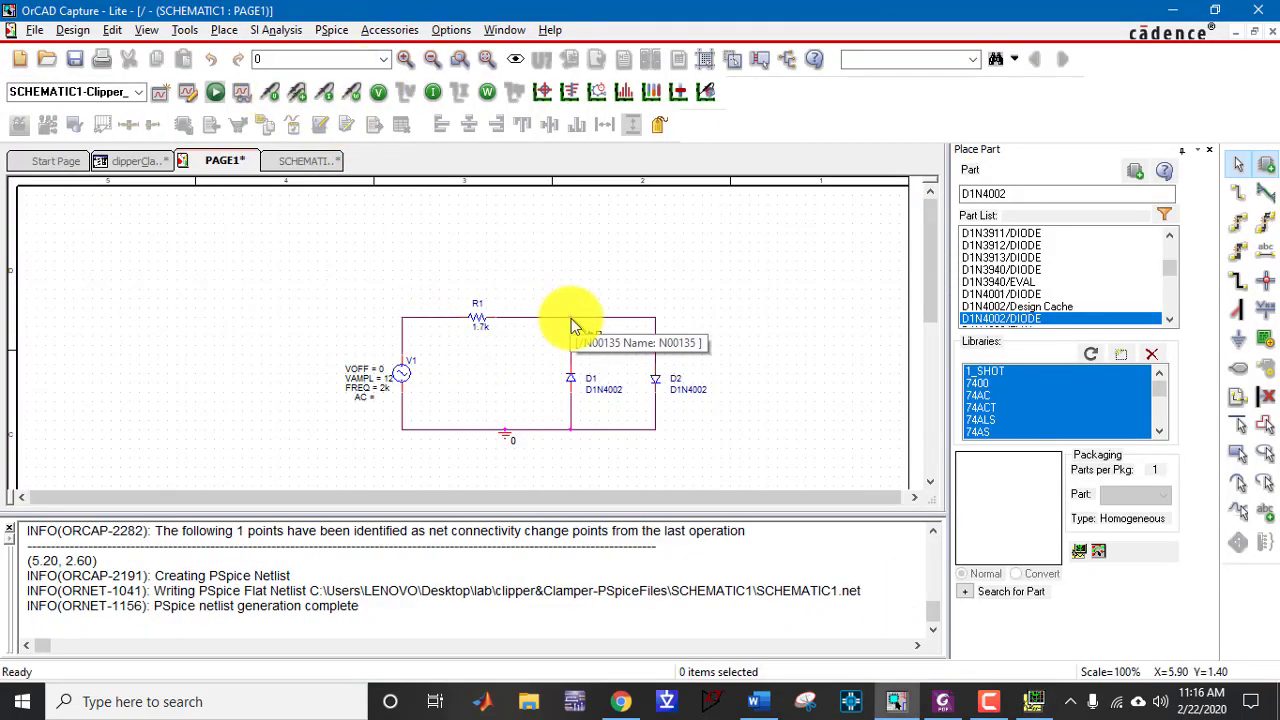
pyautogui.click(1034, 700)
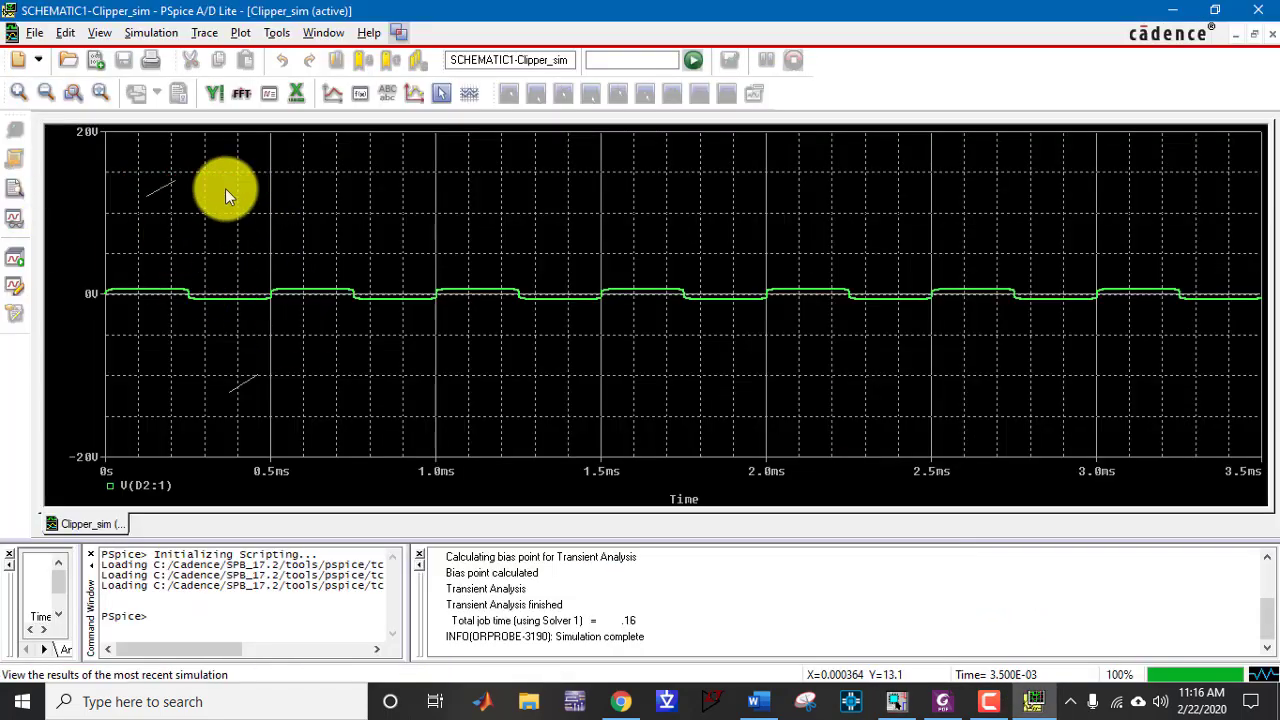
# Step: Turn on the measurement cursor for the V(D2:1) trace and label its positive peak in the second cycle
pyautogui.click(446, 96)
pyautogui.click(408, 362)
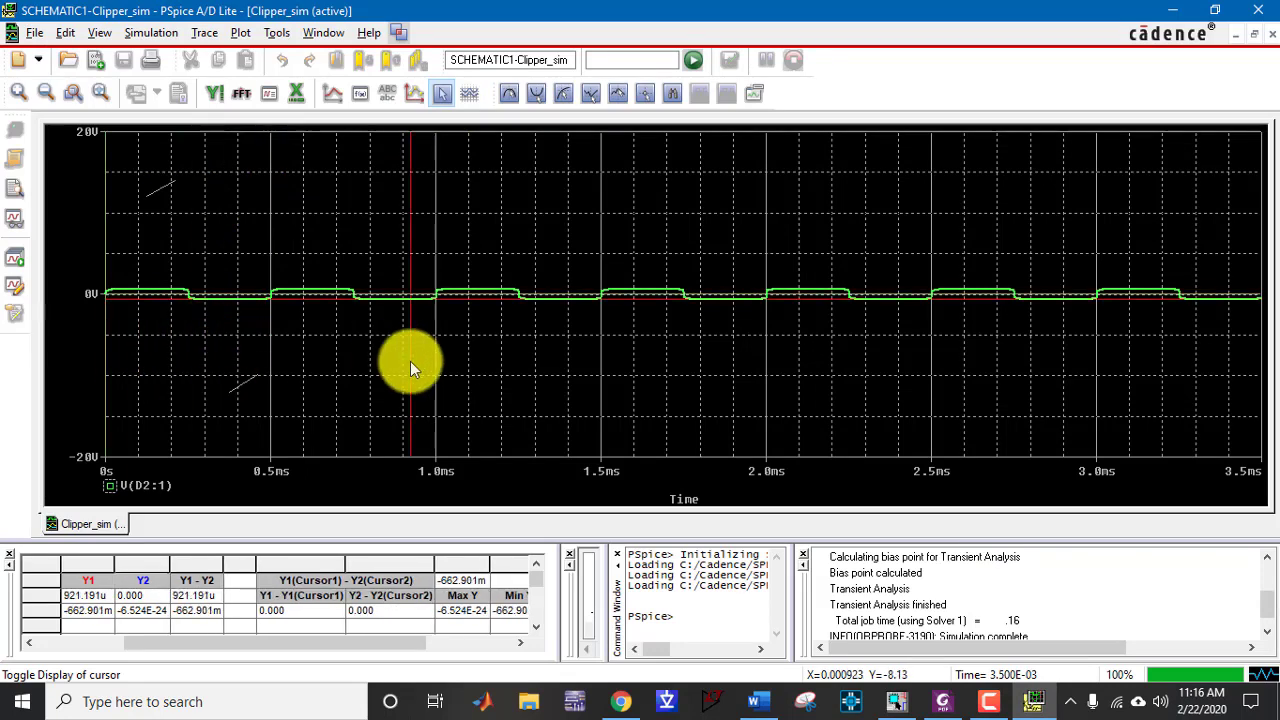
pyautogui.click(132, 361)
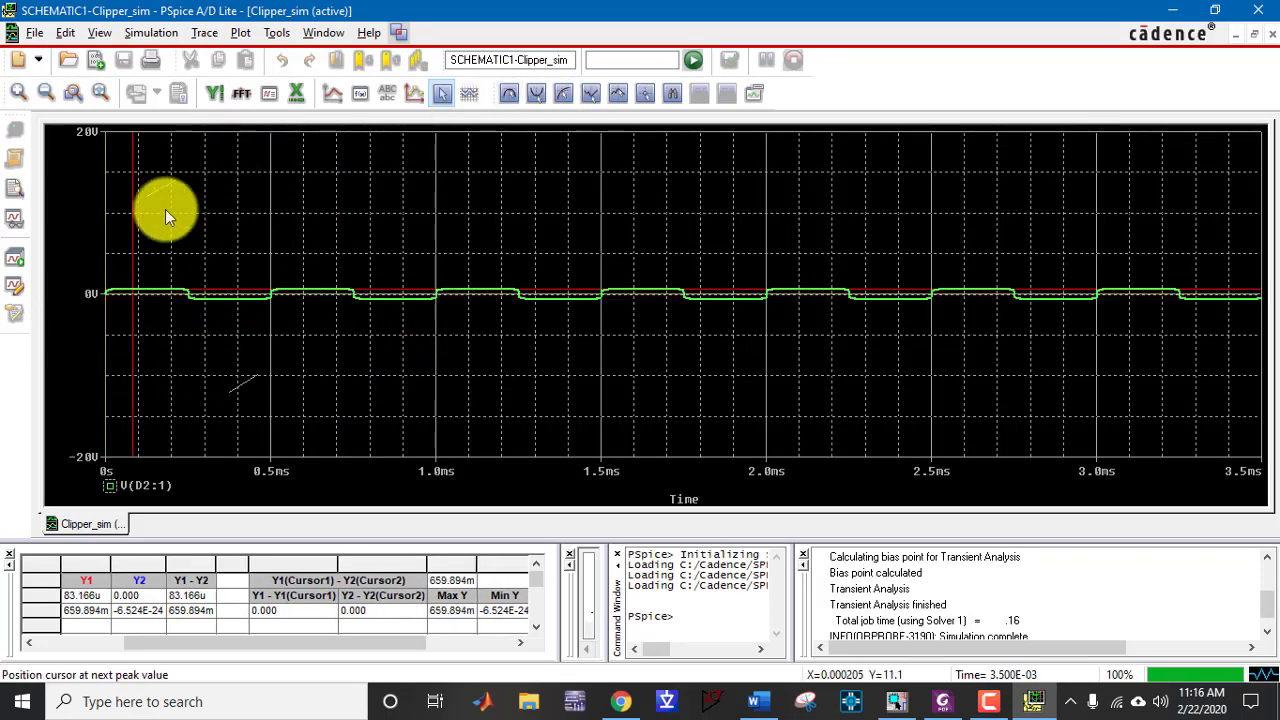
pyautogui.moveTo(165, 209); pyautogui.dragTo(308, 227)
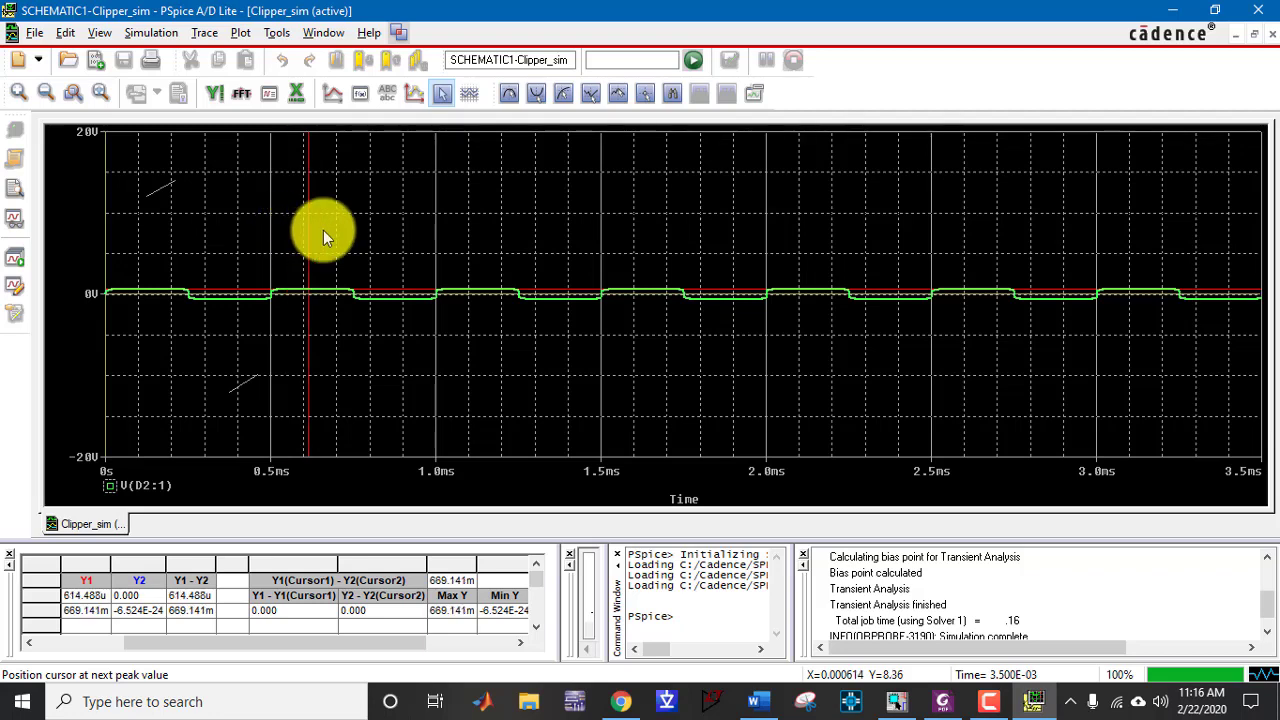
pyautogui.click(511, 91)
pyautogui.click(751, 99)
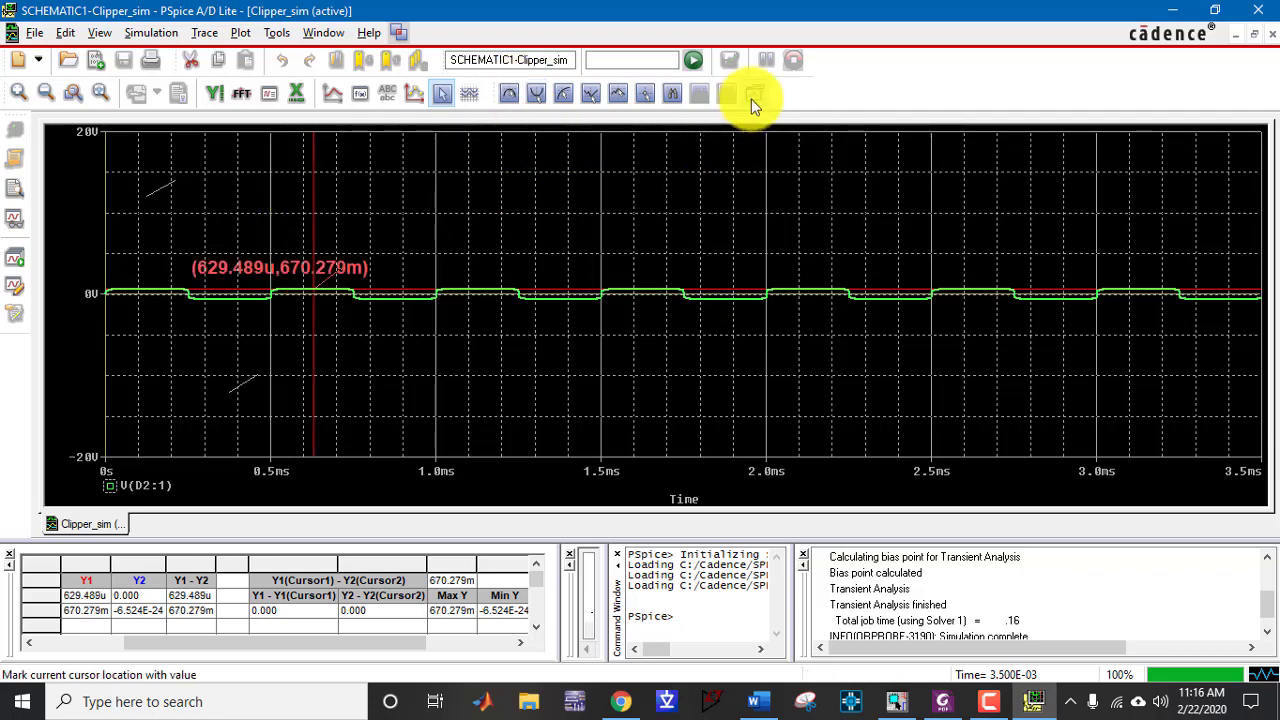
# Step: Label the following negative peak of V(D2:1), turn the cursor off, and move that label below the trace
pyautogui.click(536, 93)
pyautogui.click(754, 93)
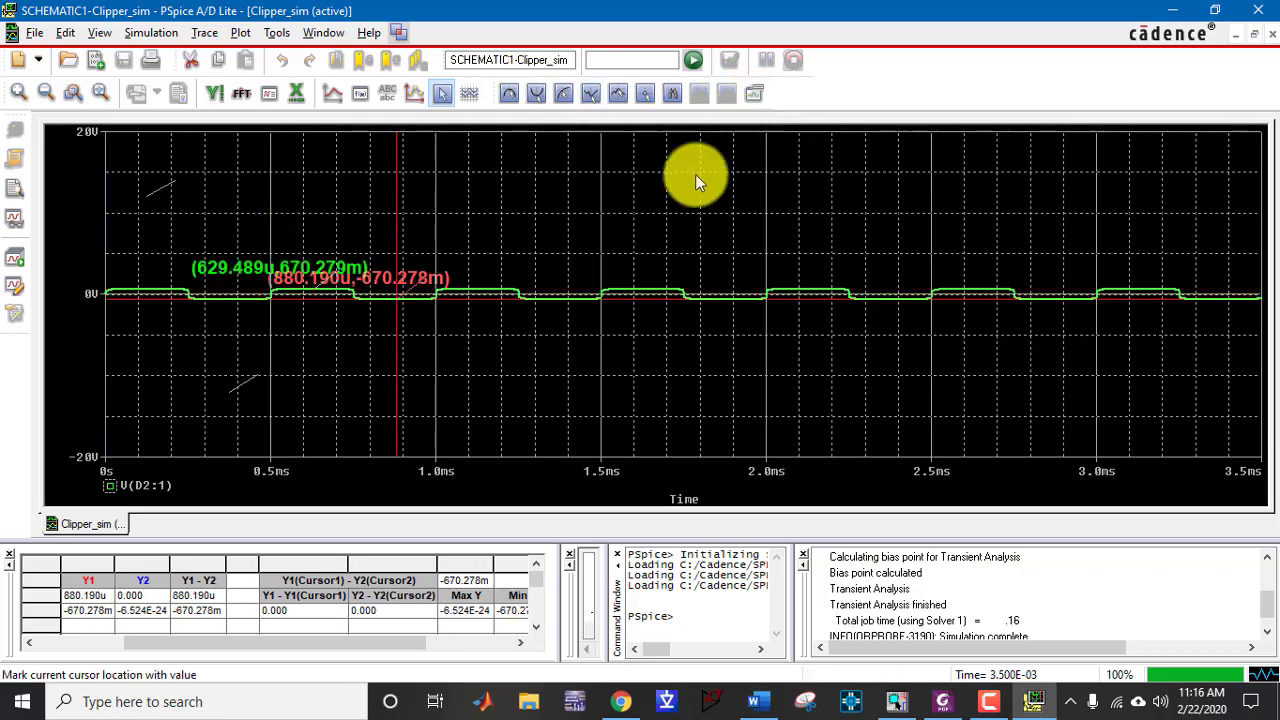
pyautogui.click(441, 93)
pyautogui.moveTo(415, 277)
pyautogui.mouseDown()
pyautogui.moveTo(422, 342)
pyautogui.moveTo(398, 340)
pyautogui.mouseUp()
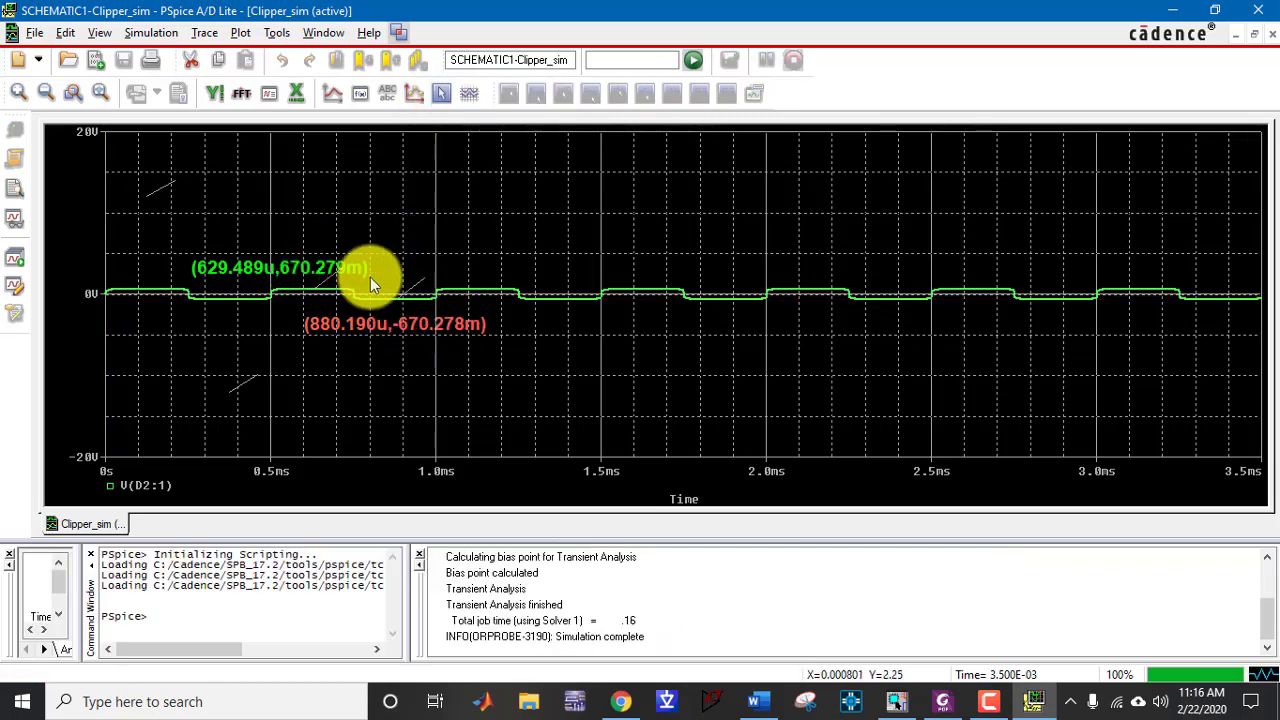
# Step: Enter 670.279 mV in the Vout(p) row of the Word table, checking the value against the PSpice peak label
pyautogui.hotkey('alt', 'Tab')
pyautogui.hotkey('alt', 'Tab')
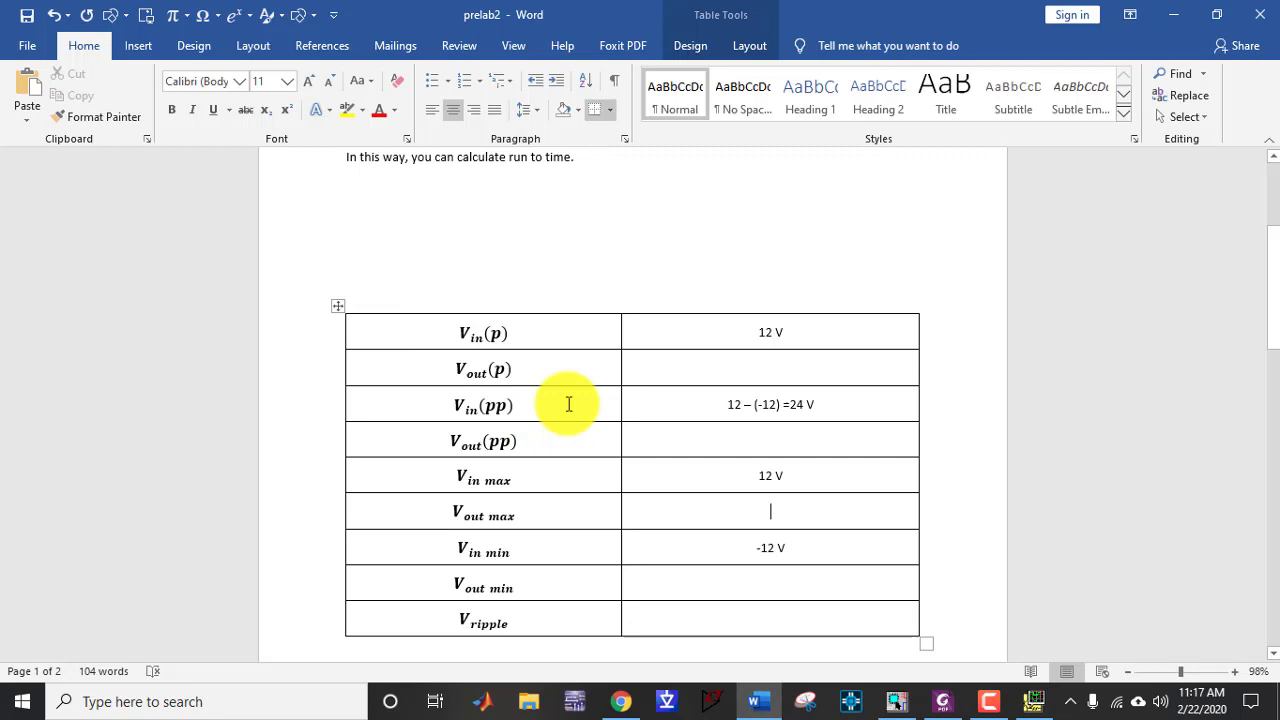
pyautogui.click(711, 359)
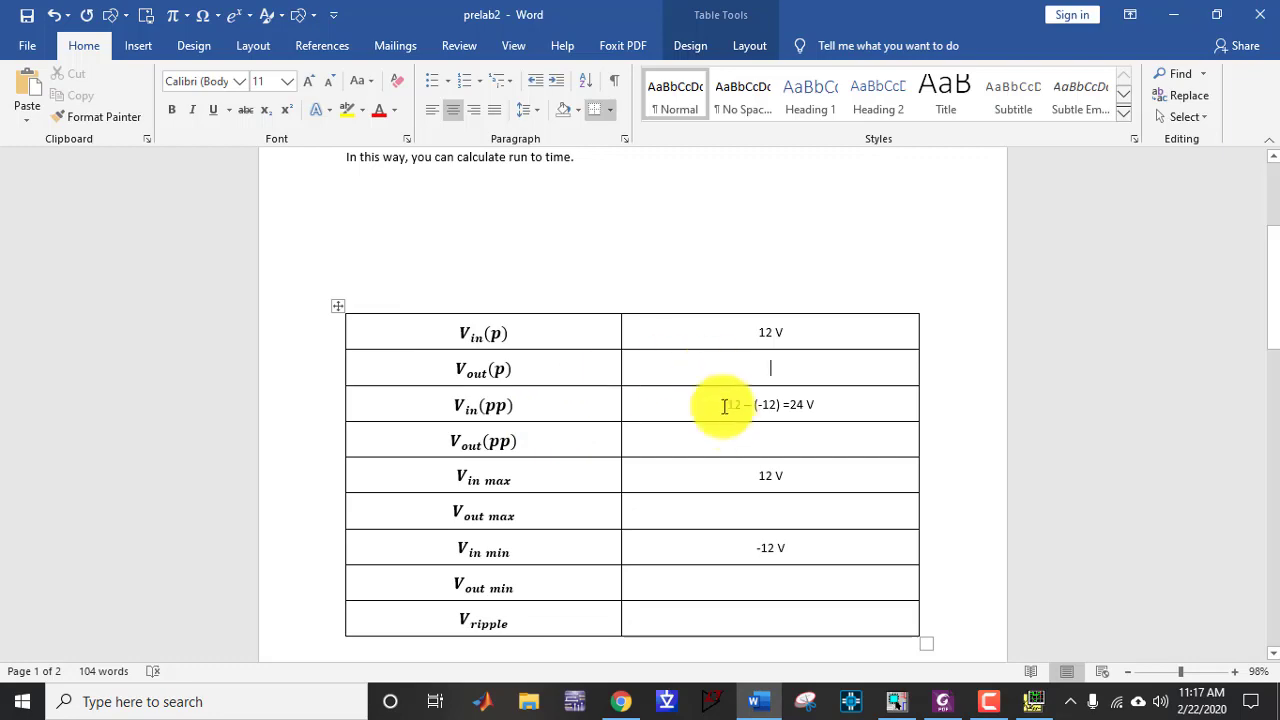
pyautogui.write('670')
pyautogui.hotkey('alt', 'Tab')
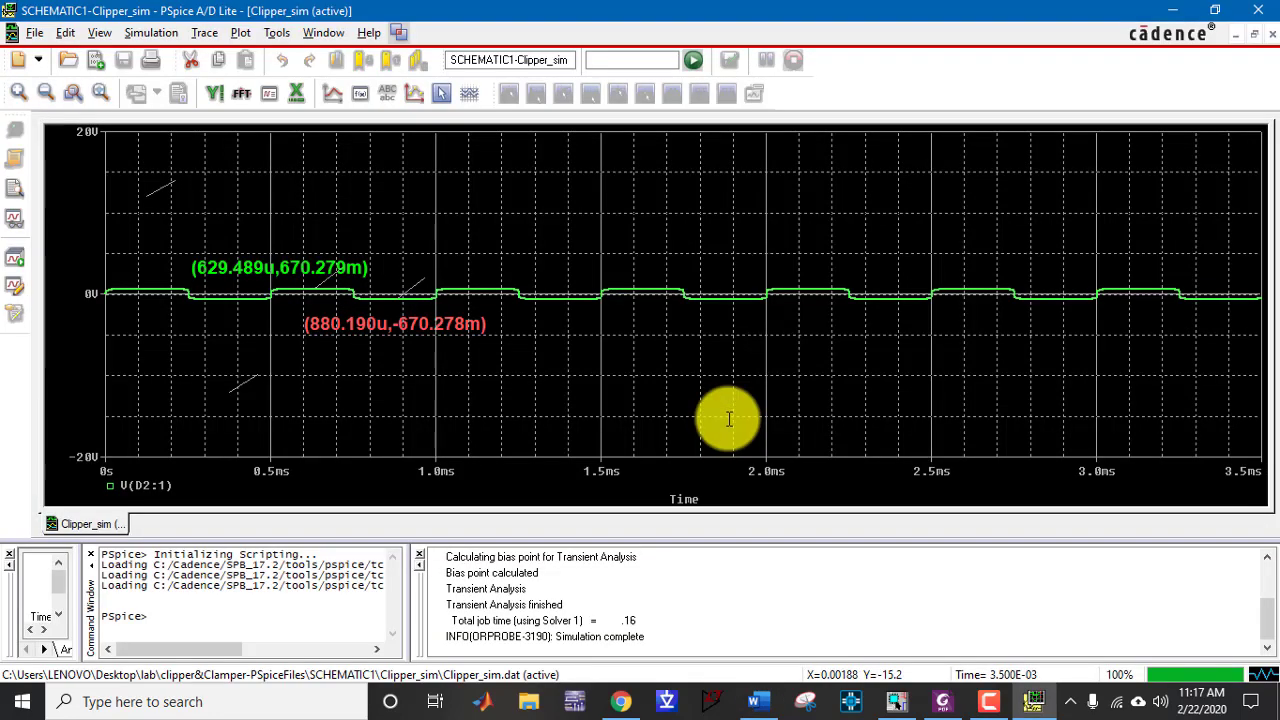
pyautogui.hotkey('alt', 'Tab')
pyautogui.write('.275')
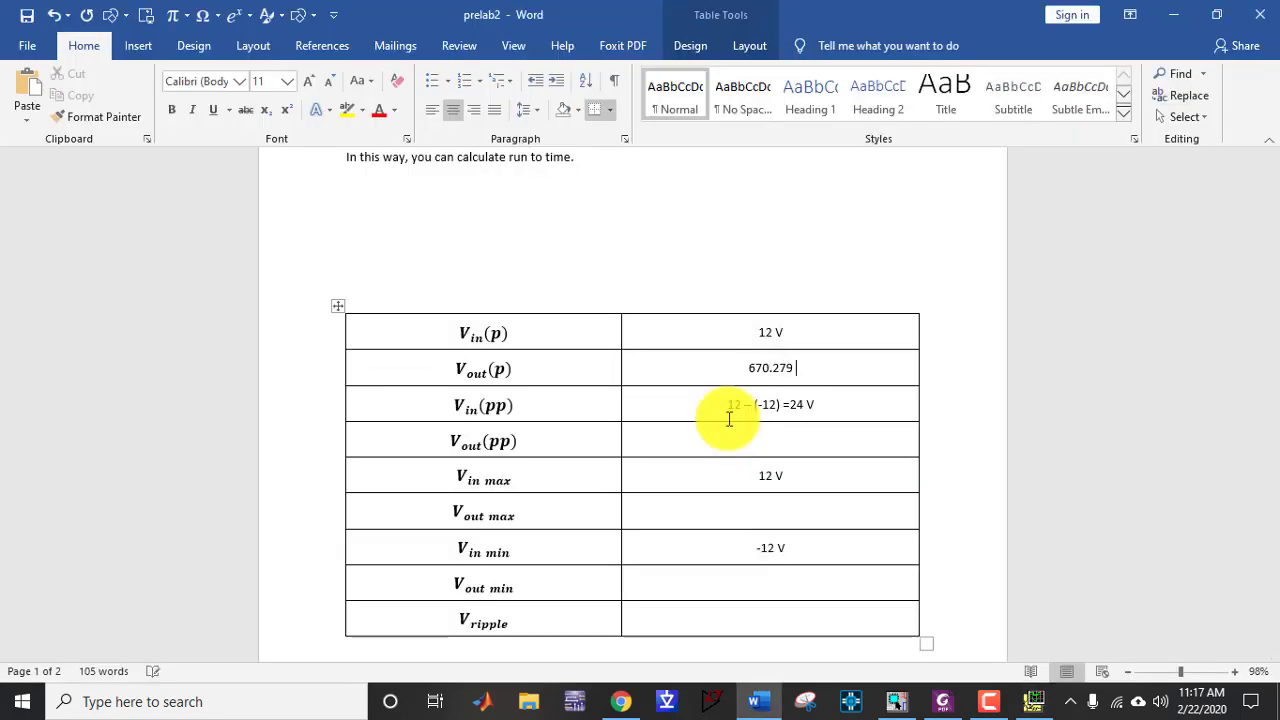
pyautogui.write(' mV')
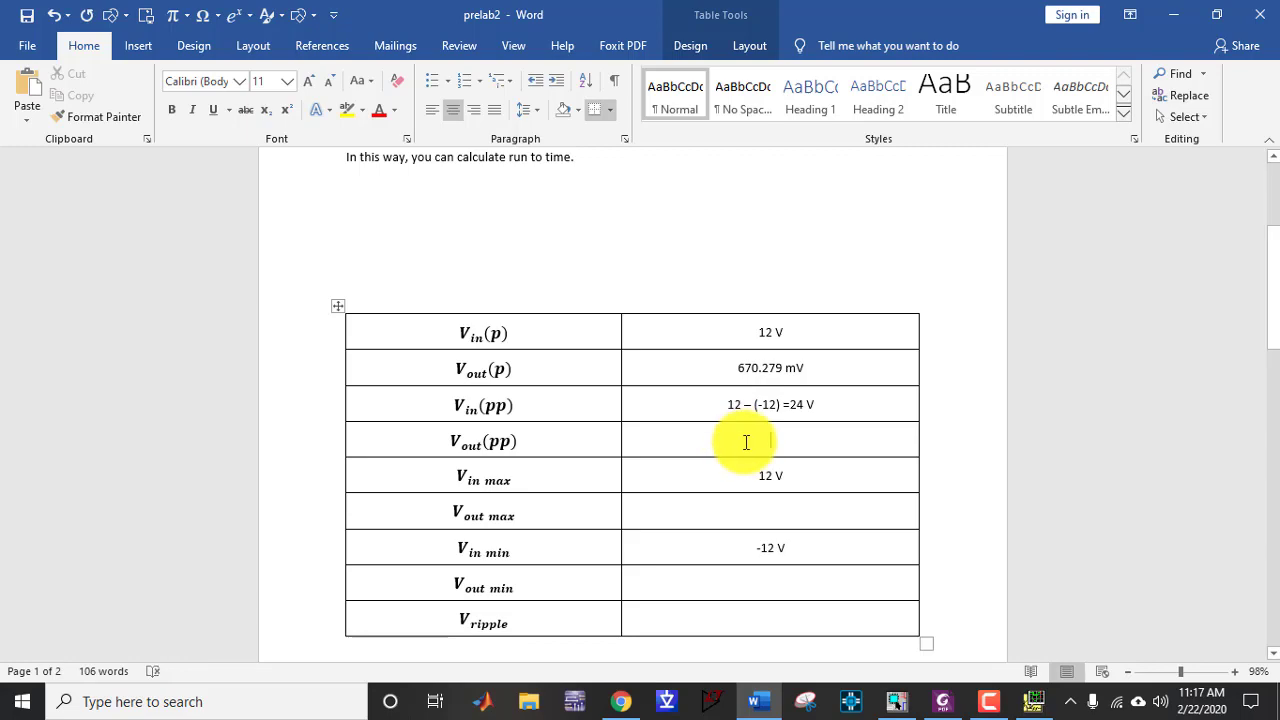
# Step: Enter "2 * 670.279m =" in the Vout(pp) row of the Word table, checking the peak labels in PSpice
pyautogui.hotkey('alt', 'Tab')
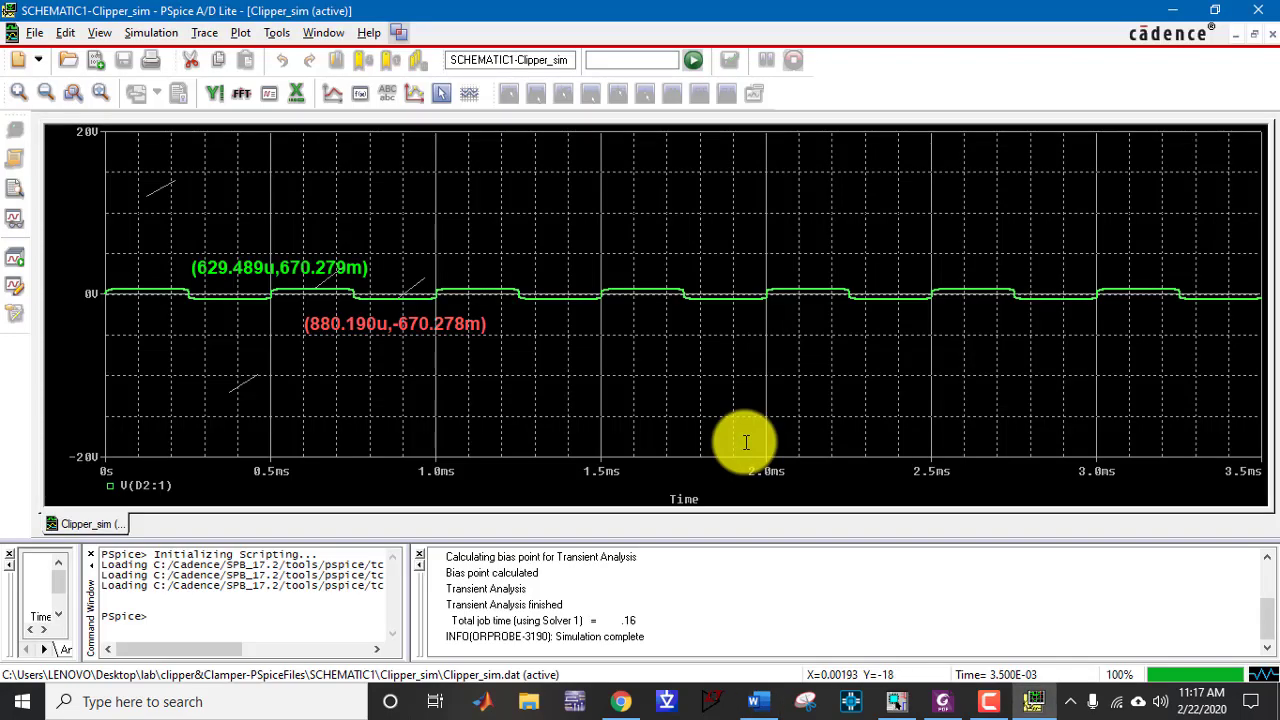
pyautogui.hotkey('alt', 'Tab')
pyautogui.write('670')
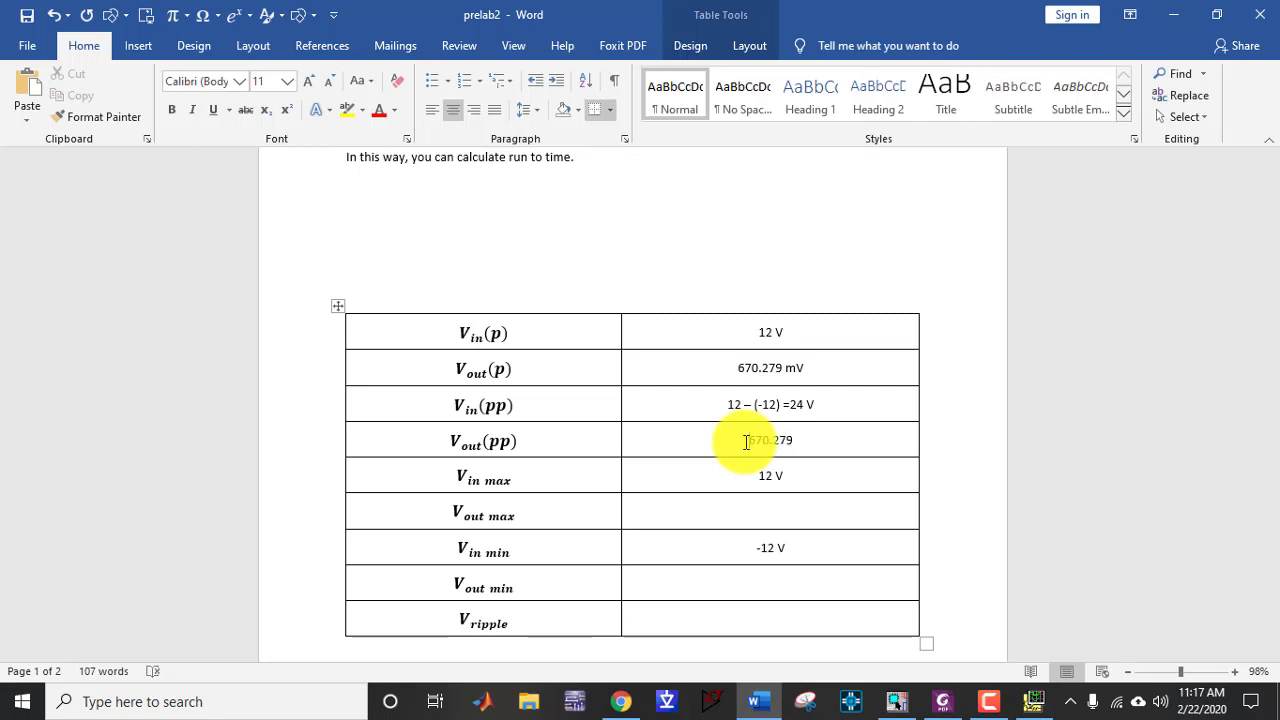
pyautogui.write('2*')
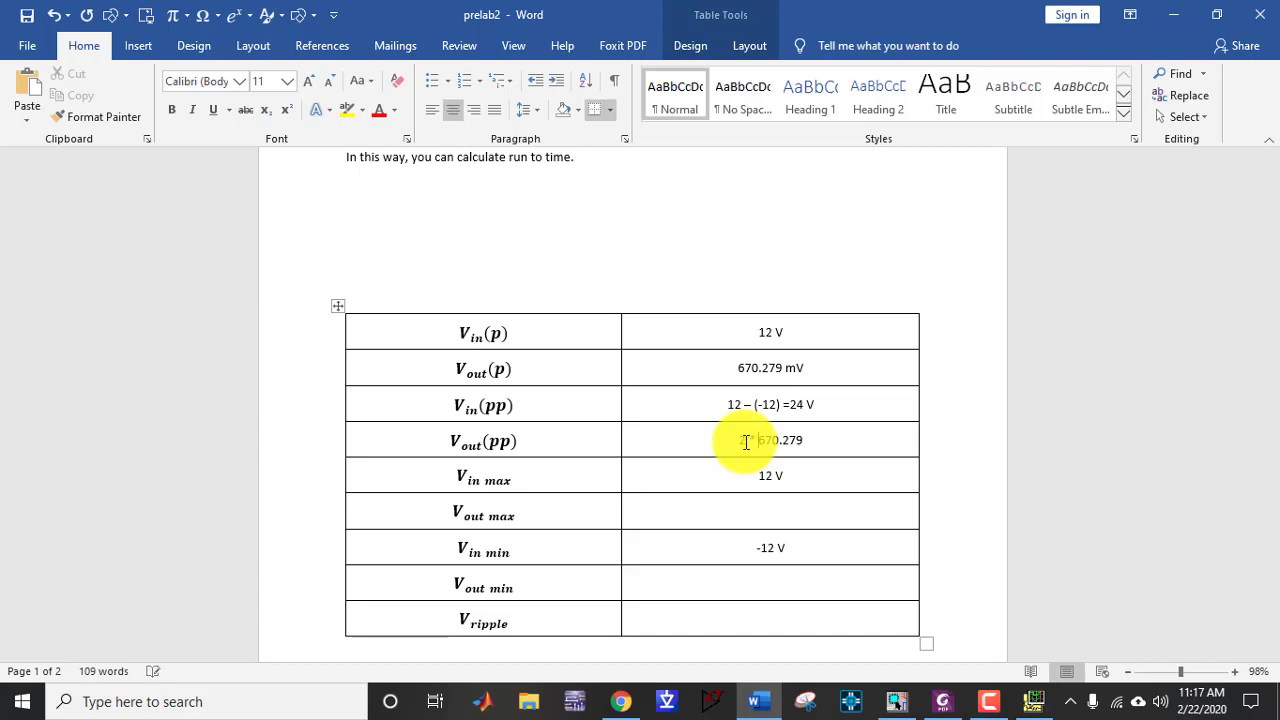
pyautogui.click(856, 439)
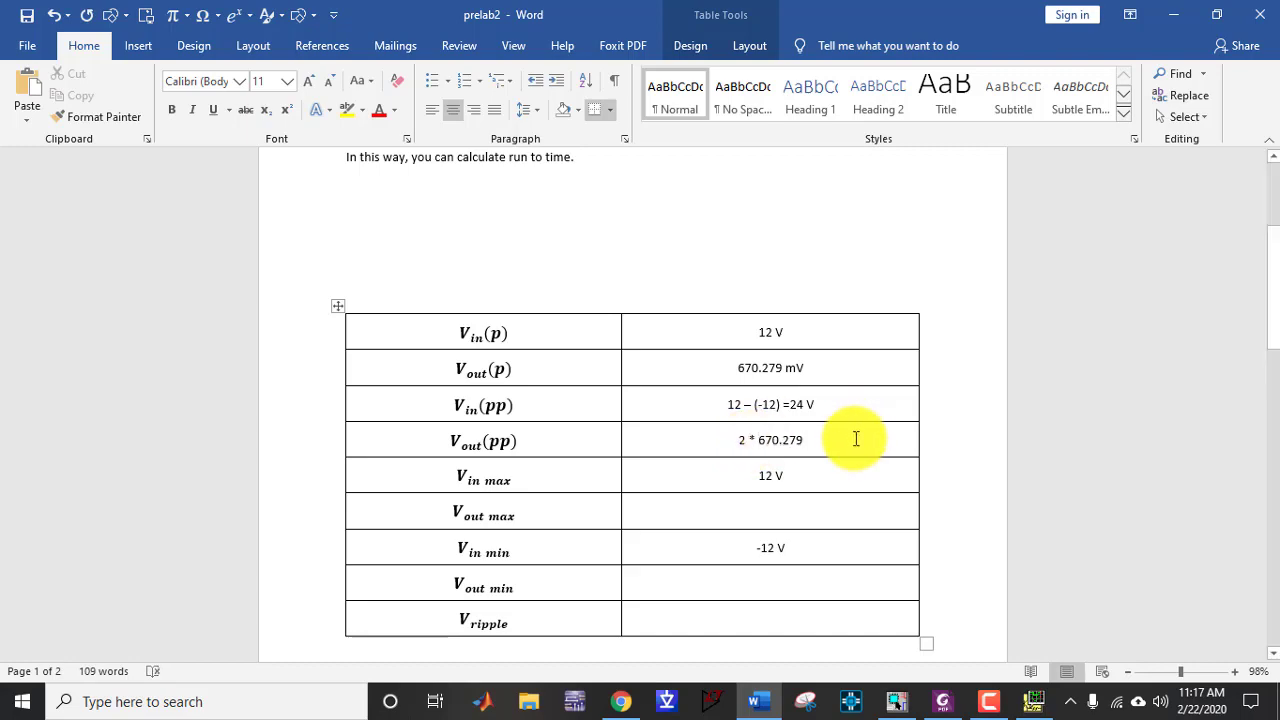
pyautogui.write('m =')
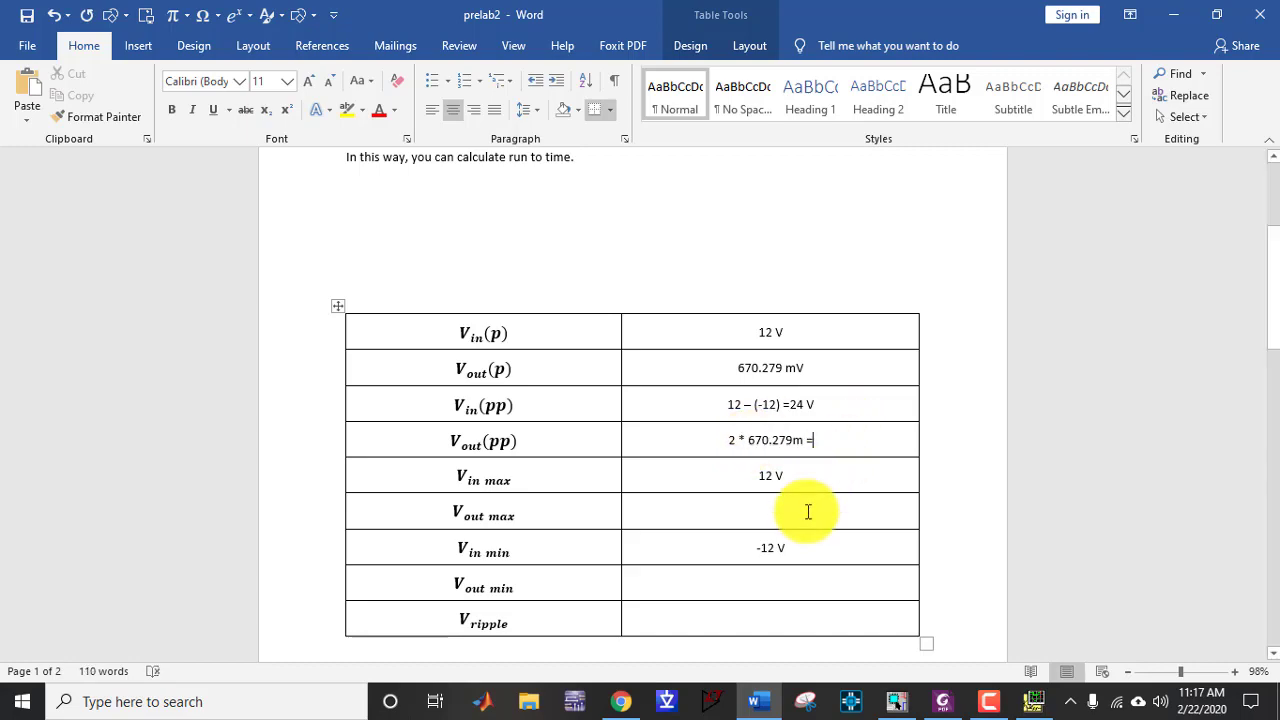
# Step: Enter 670.279 mV in the Vout max row of the Word table, checking it against the positive peak label in PSpice
pyautogui.hotkey('alt', 'Tab')
pyautogui.hotkey('alt', 'Tab')
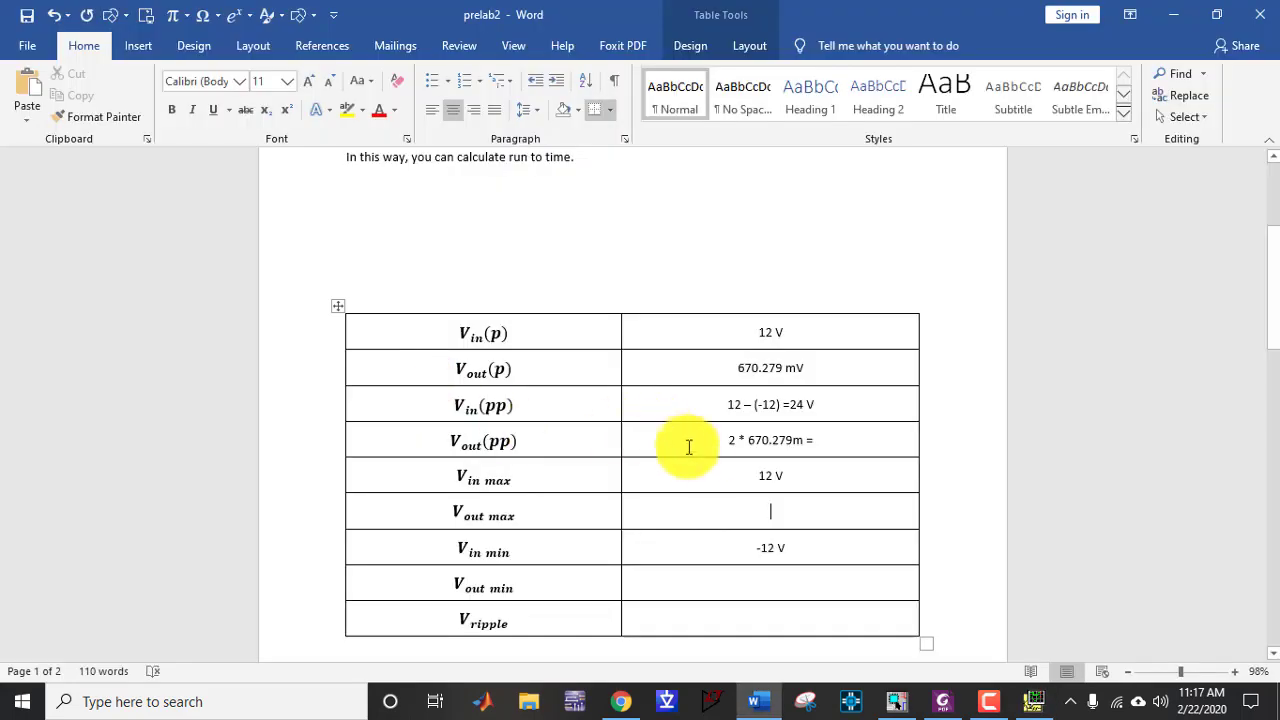
pyautogui.hotkey('alt', 'Tab')
pyautogui.hotkey('alt', 'Tab')
pyautogui.write('6')
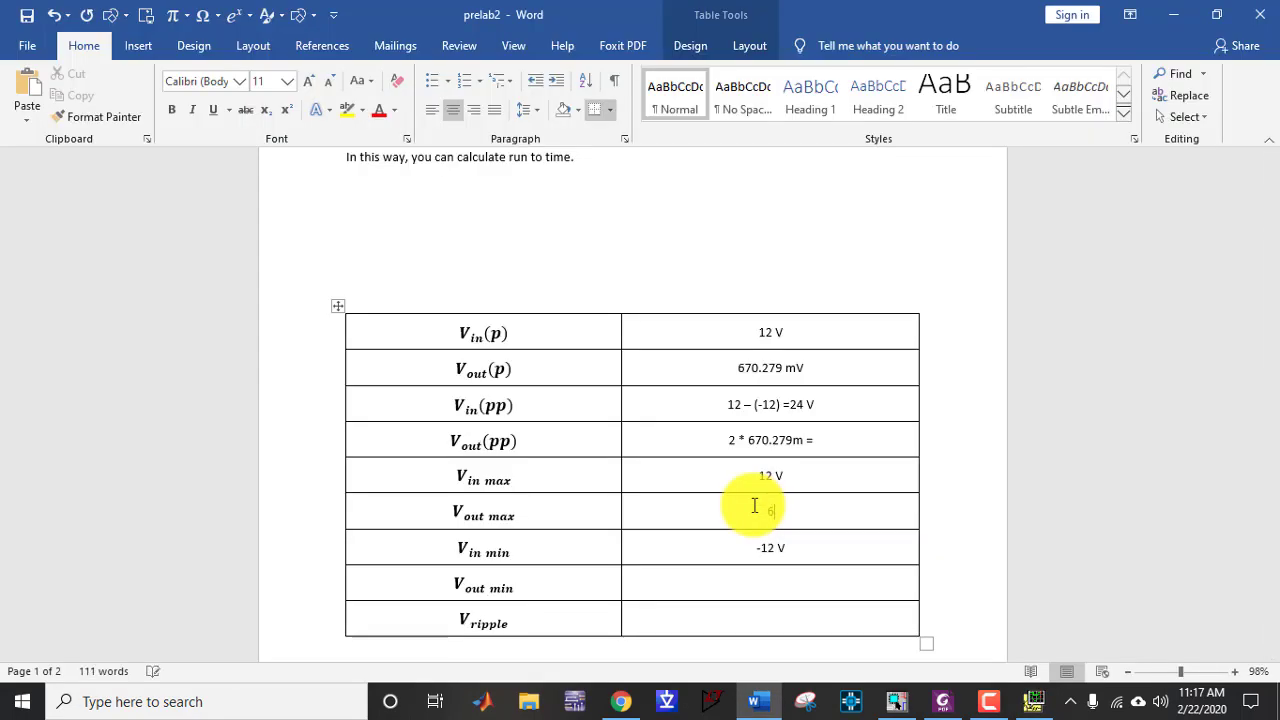
pyautogui.write('70.')
pyautogui.hotkey('alt', 'Tab')
pyautogui.hotkey('alt', 'Tab')
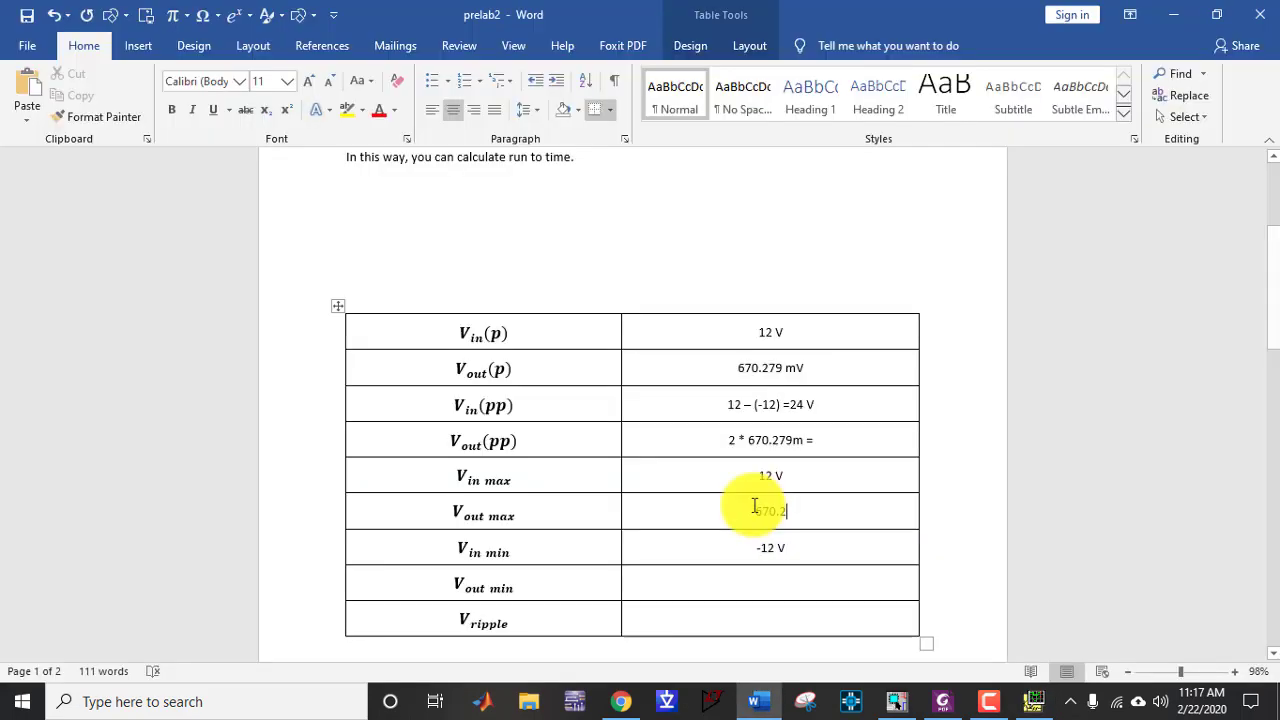
pyautogui.write('.279 mV')
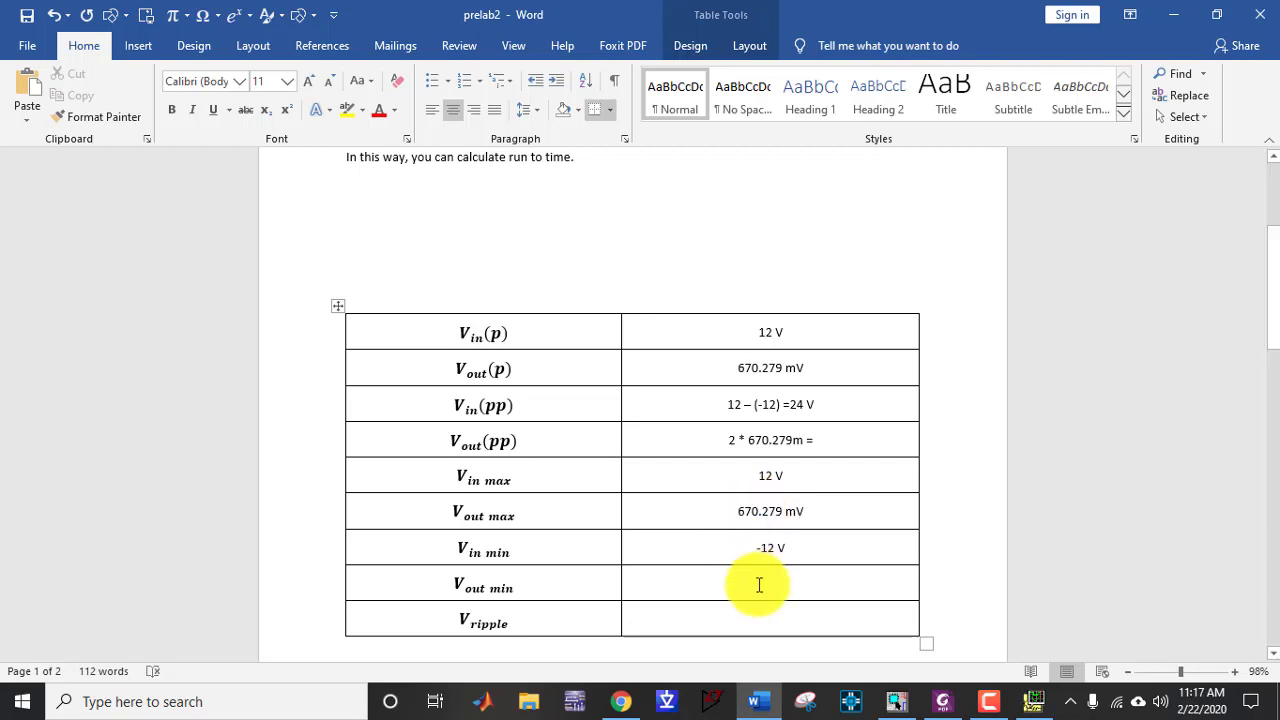
# Step: Enter -670.278 mV in the Vout min row, checking it against the negative peak label, and switch back to PSpice A/D
pyautogui.hotkey('alt', 'Tab')
pyautogui.hotkey('alt', 'Tab')
pyautogui.click(759, 585)
pyautogui.write('-67')
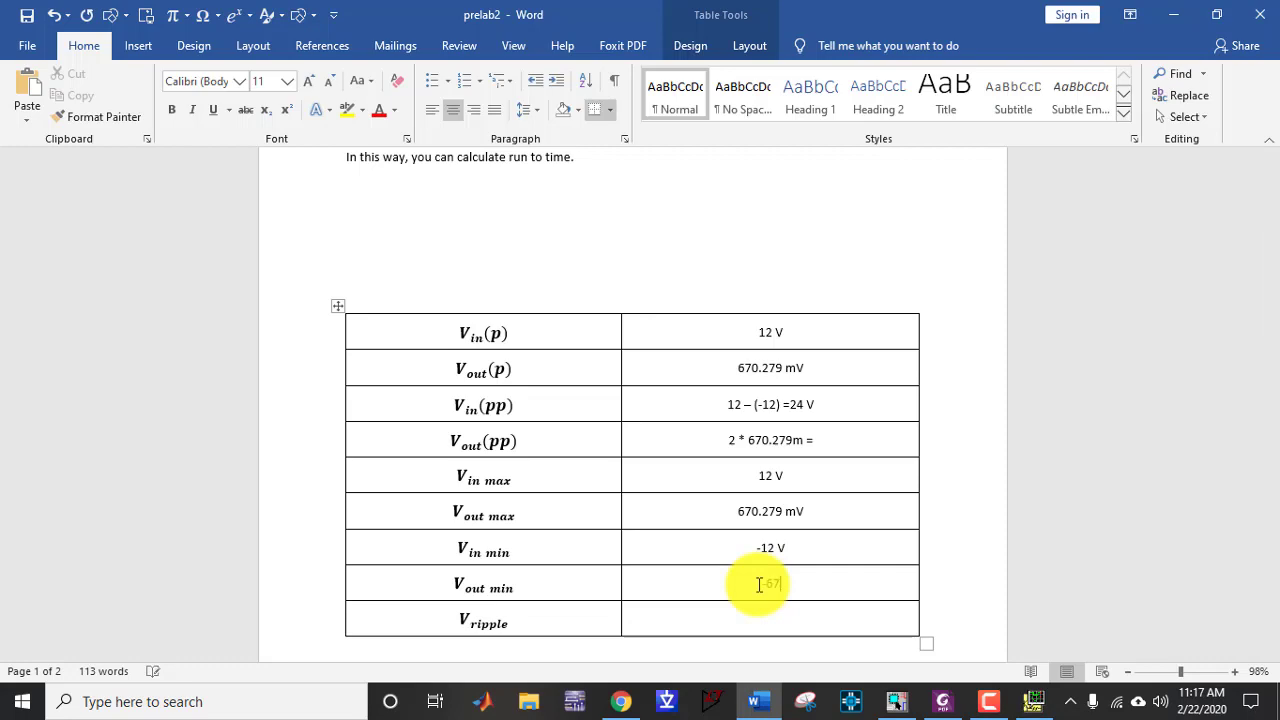
pyautogui.write('0.')
pyautogui.hotkey('alt', 'Tab')
pyautogui.hotkey('alt', 'Tab')
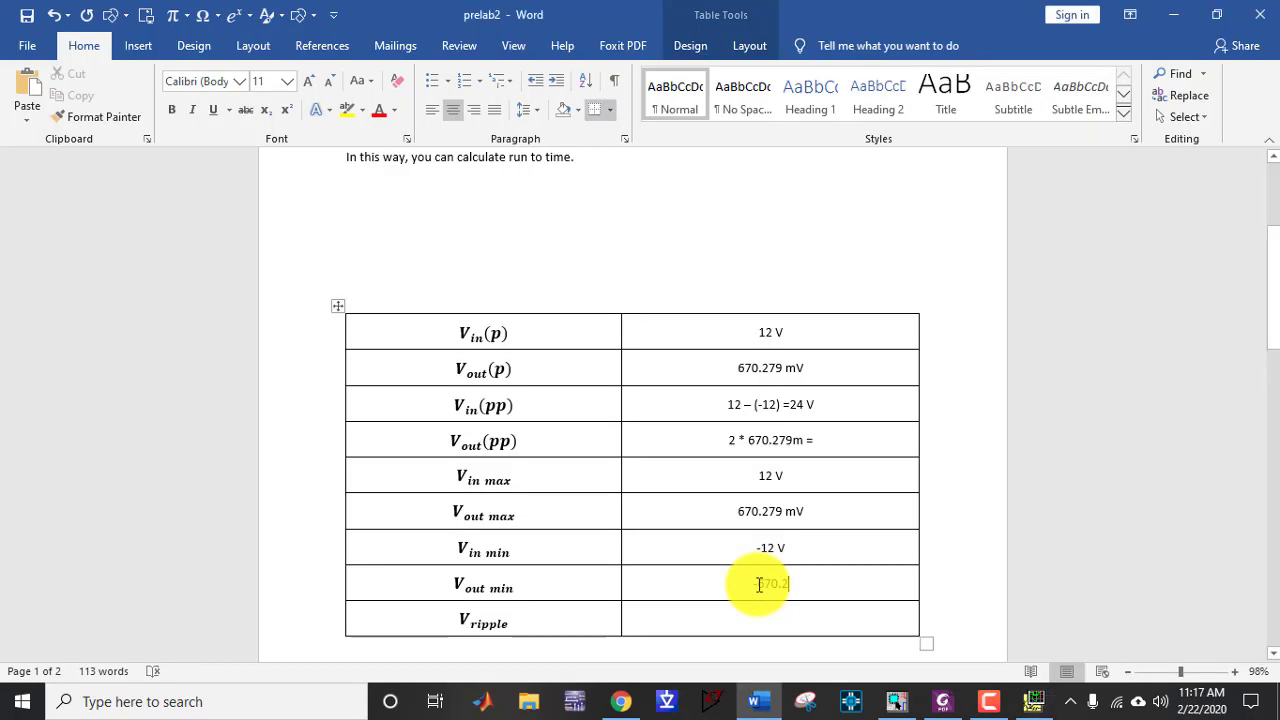
pyautogui.write('278 mV')
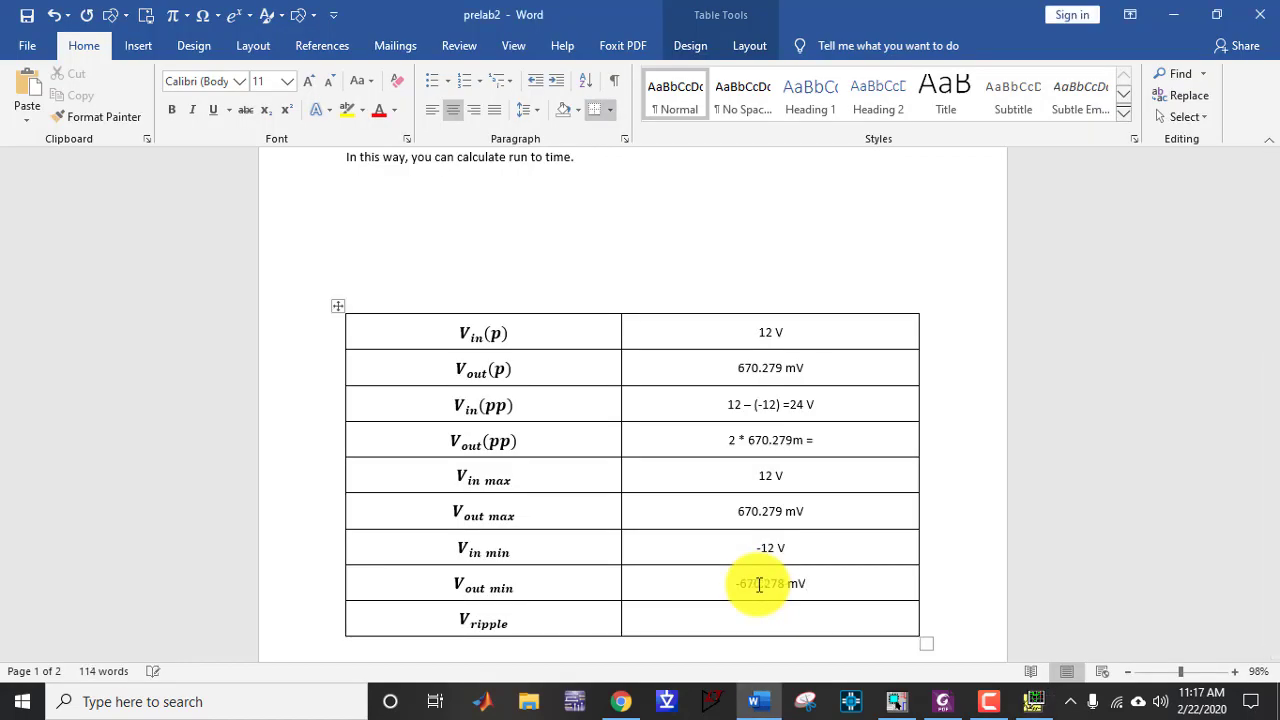
pyautogui.click(1038, 700)
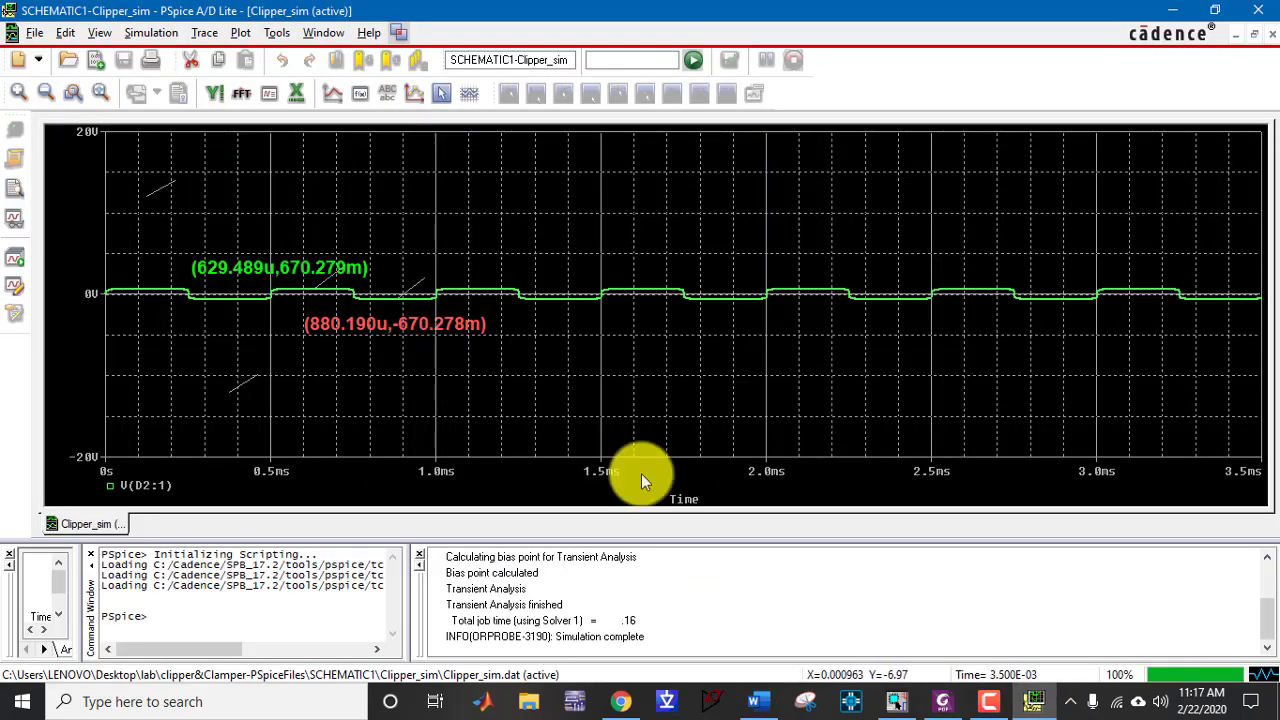